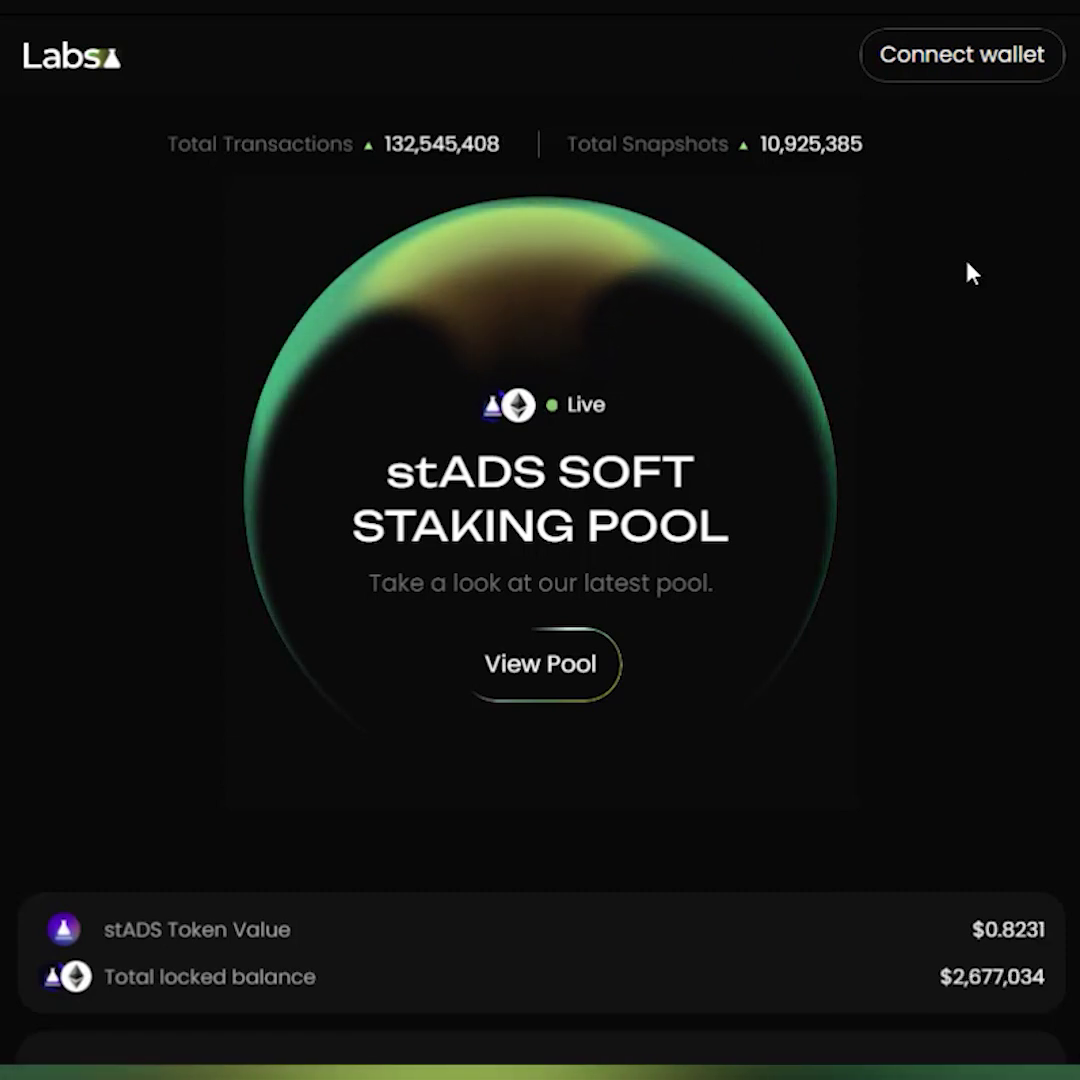
- Look through the home page down to the Bidding Now section and open the Ads Explorer
scroll(970, 273, "down", 8)
scroll(1046, 274, "down", 3)
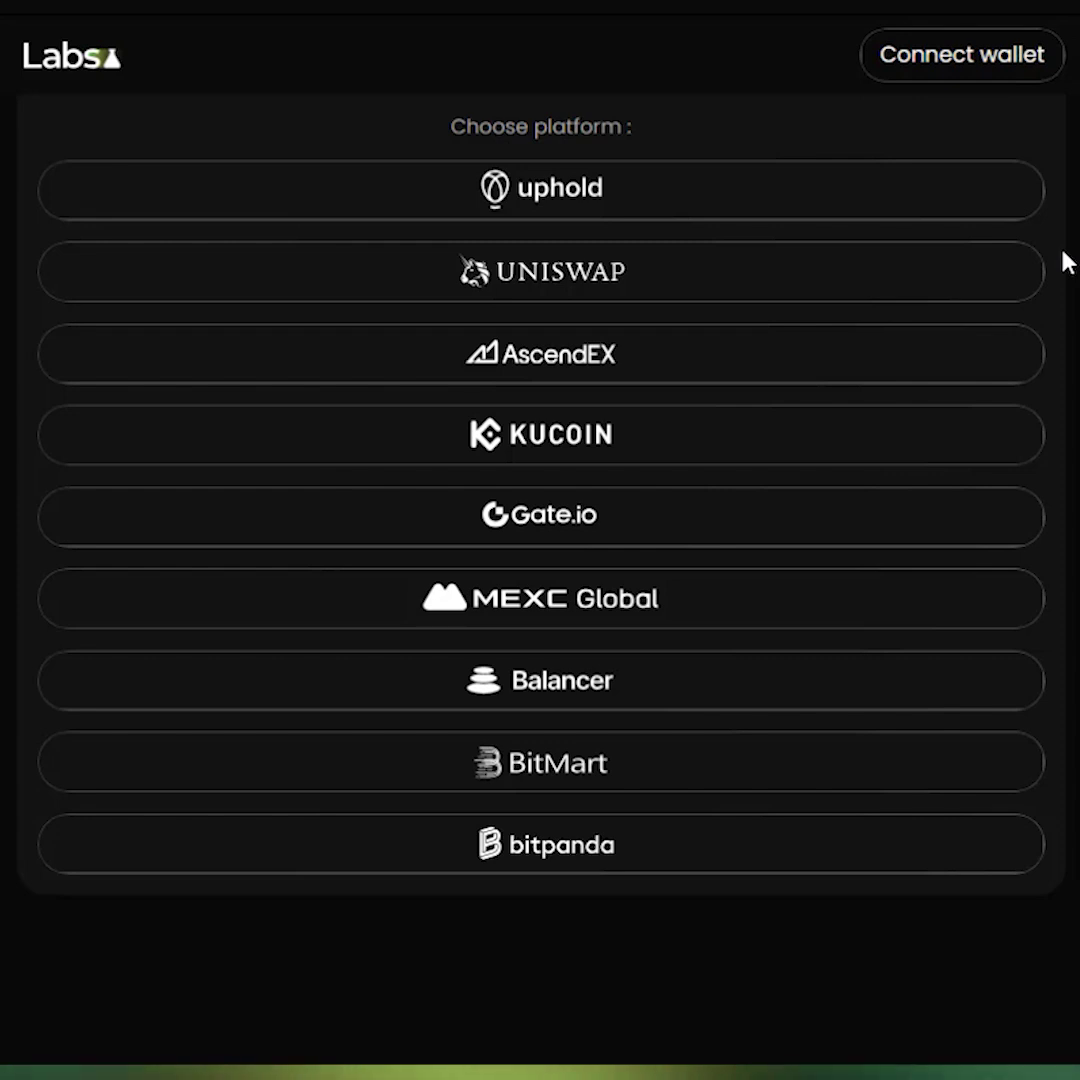
scroll(1068, 262, "down", 9)
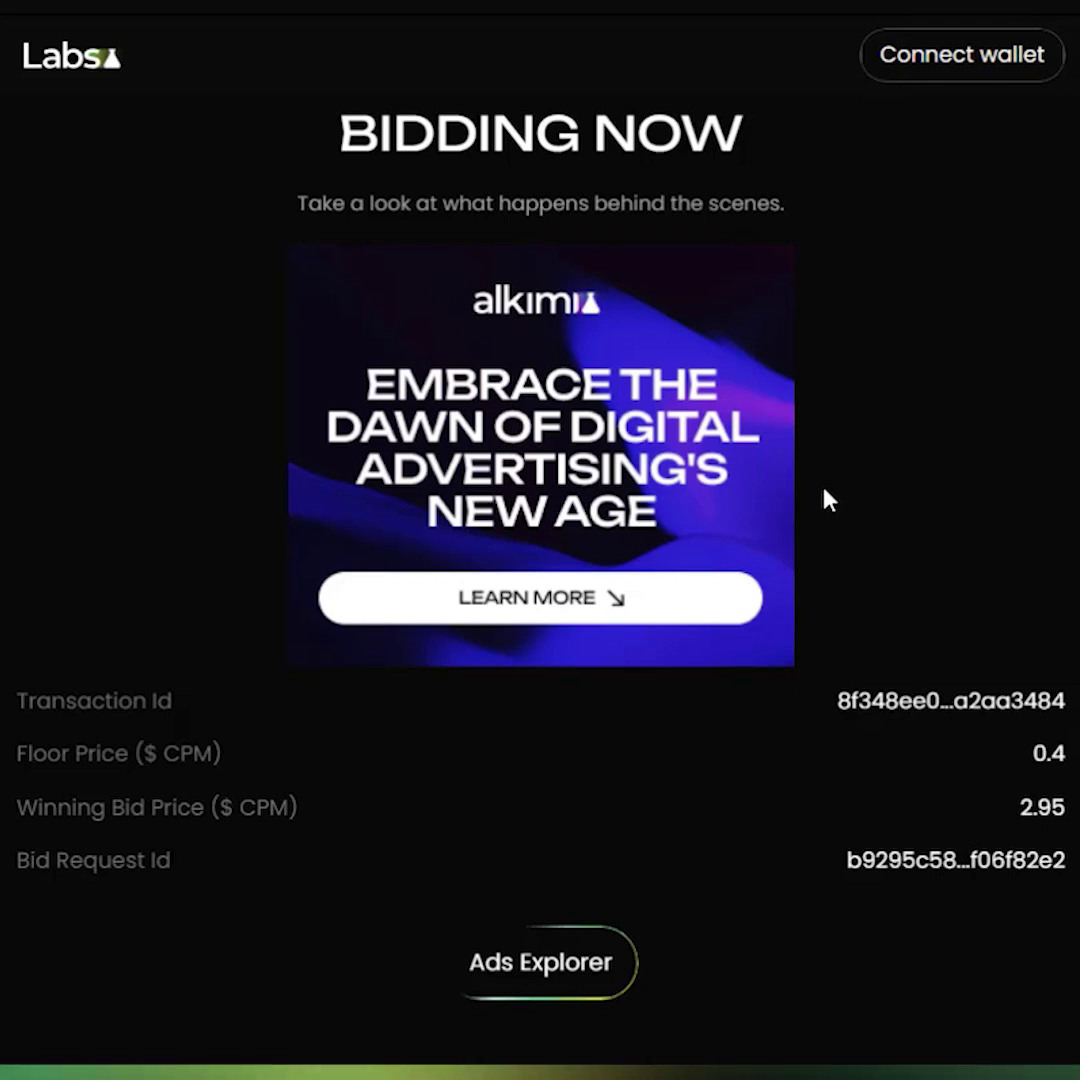
left_click(598, 982)
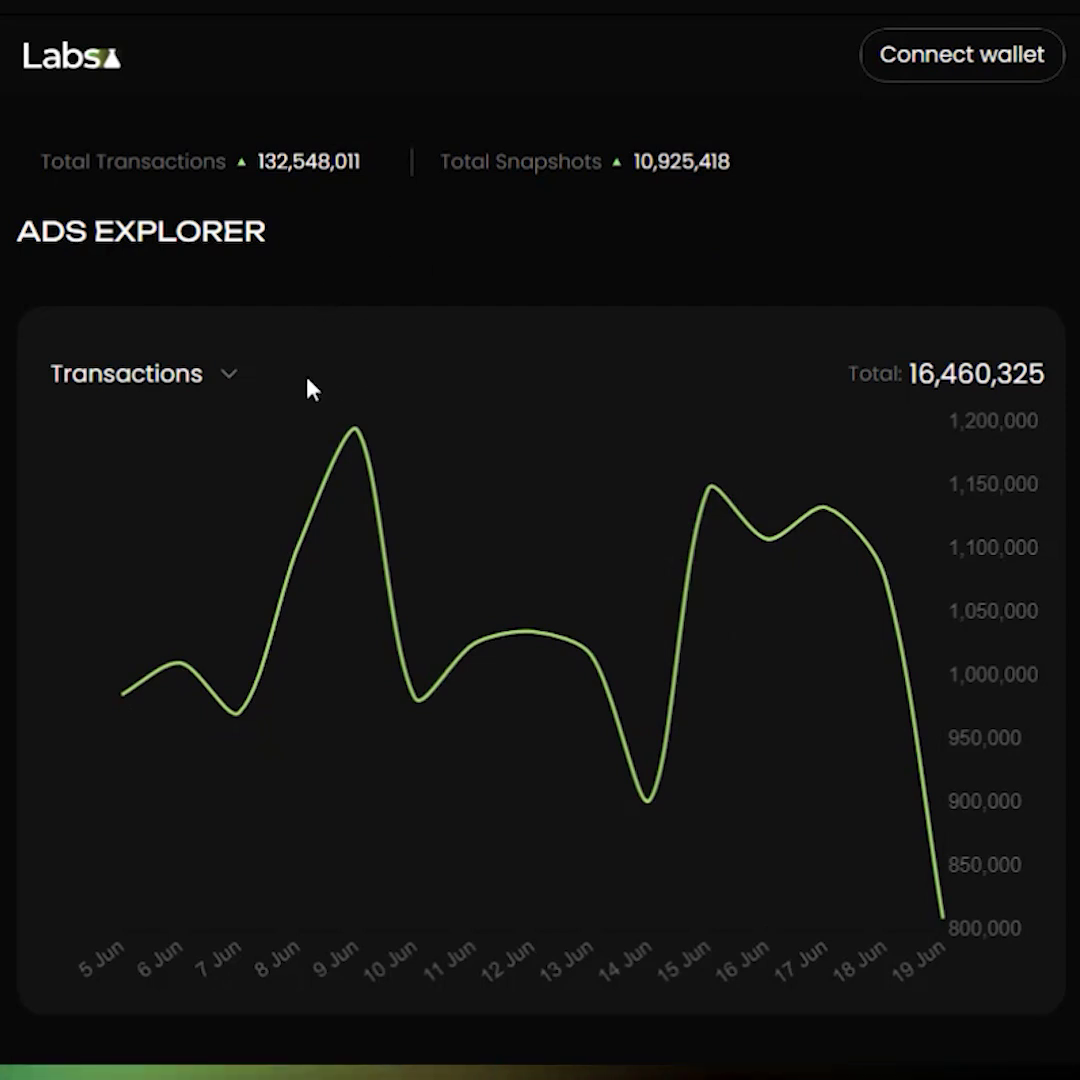
- Check the chart's data options, keep Transactions selected, and review the daily transactions and latest snapshots
left_click(228, 383)
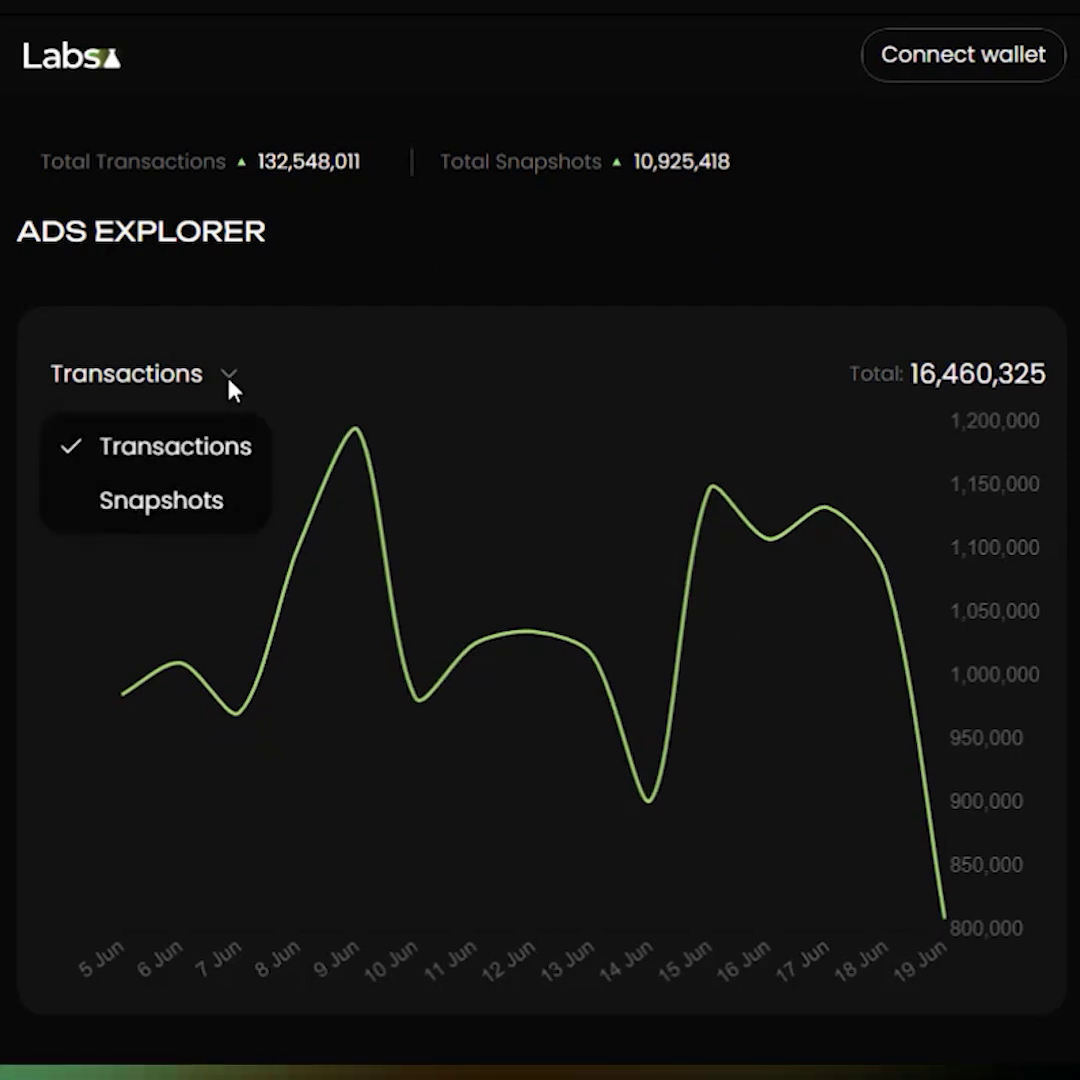
left_click(312, 380)
scroll(636, 365, "down", 2)
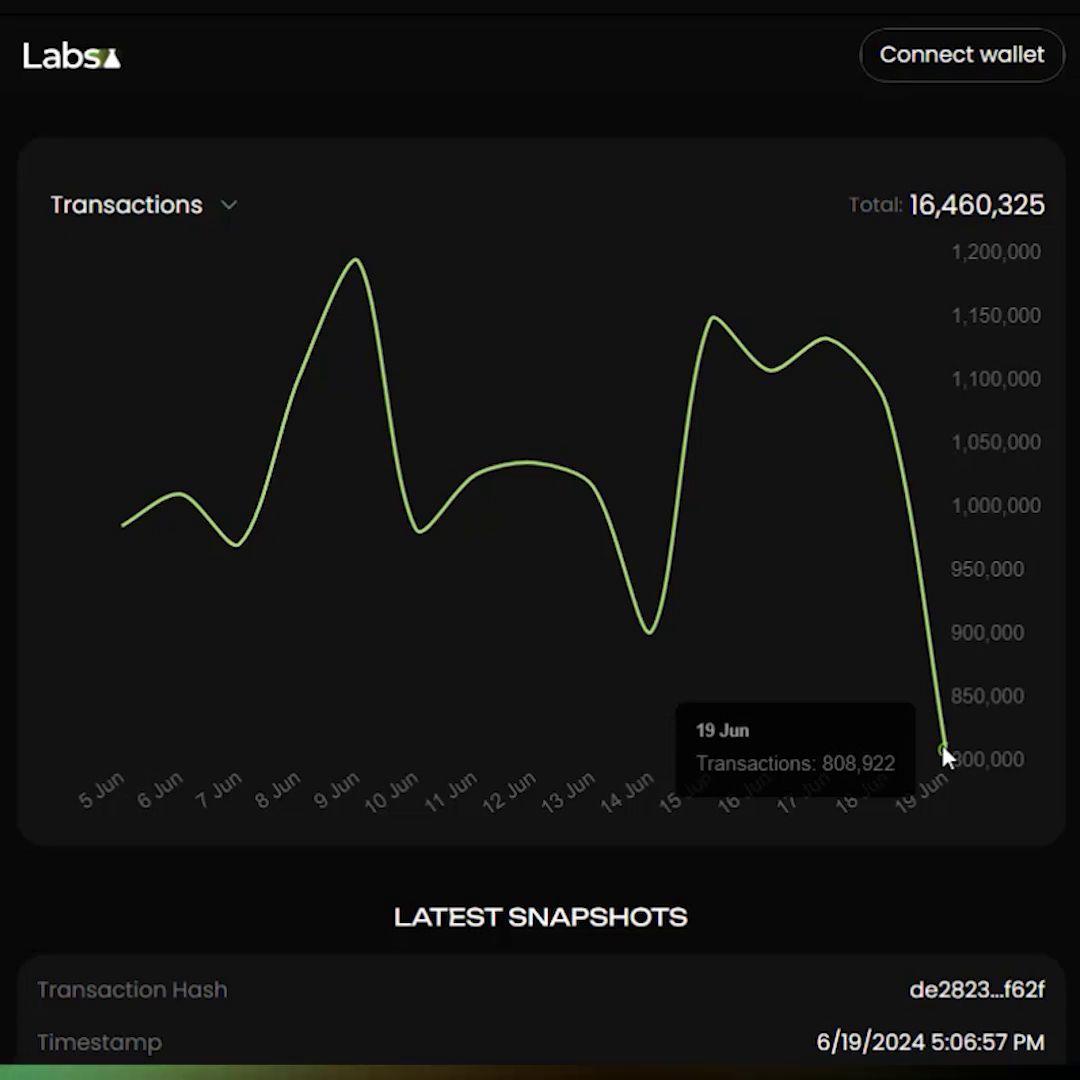
scroll(1005, 565, "down", 2)
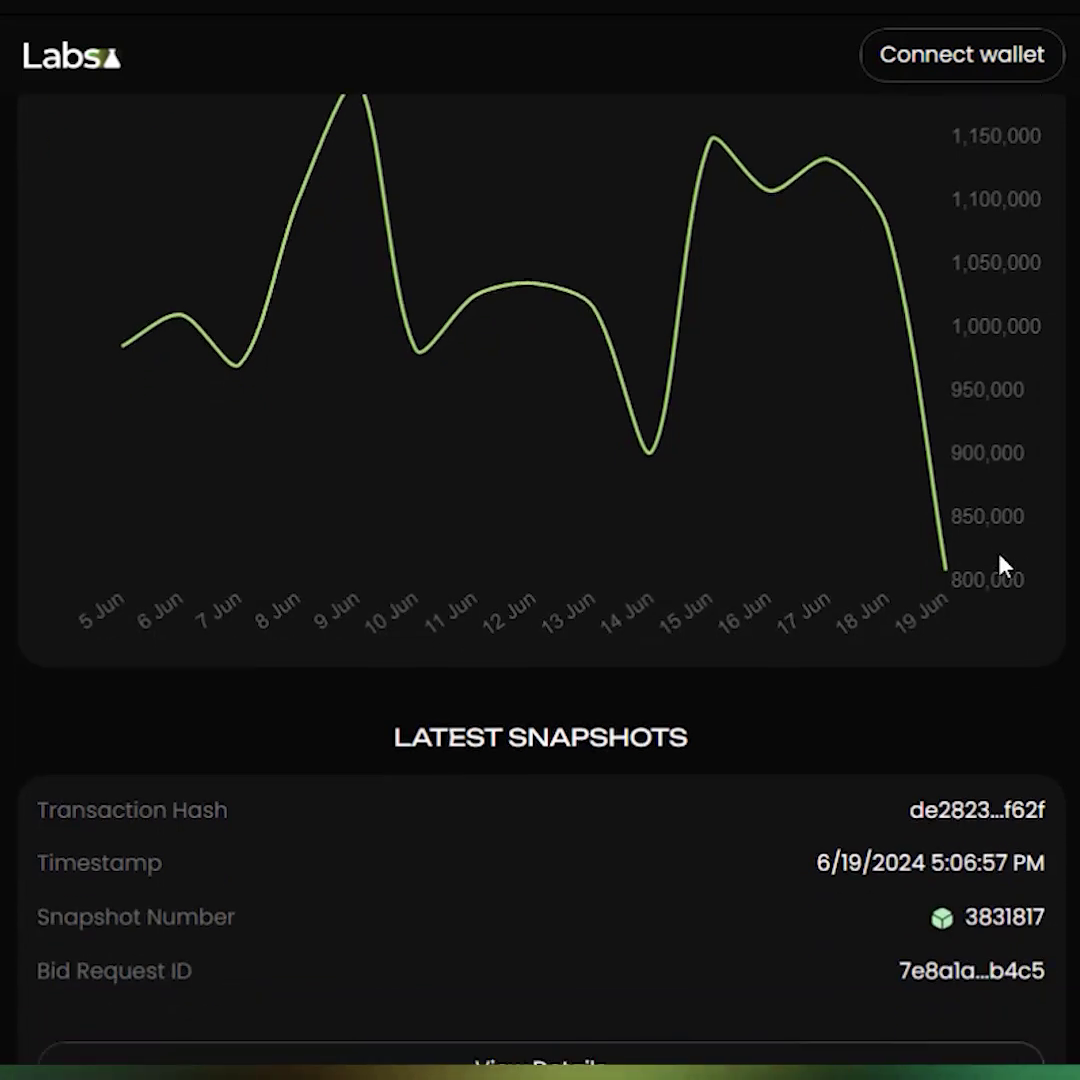
scroll(1005, 565, "down", 3)
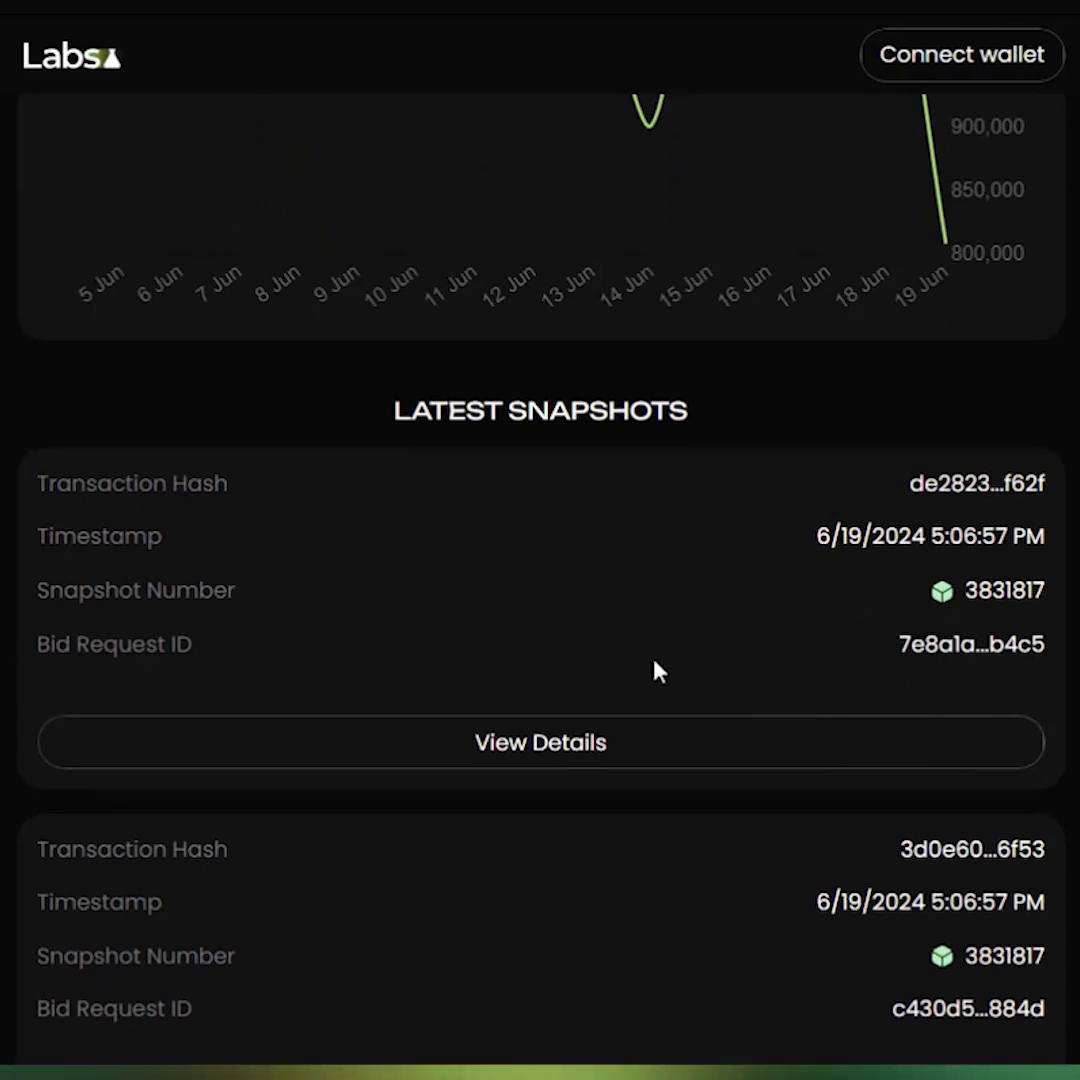
scroll(656, 660, "down", 2)
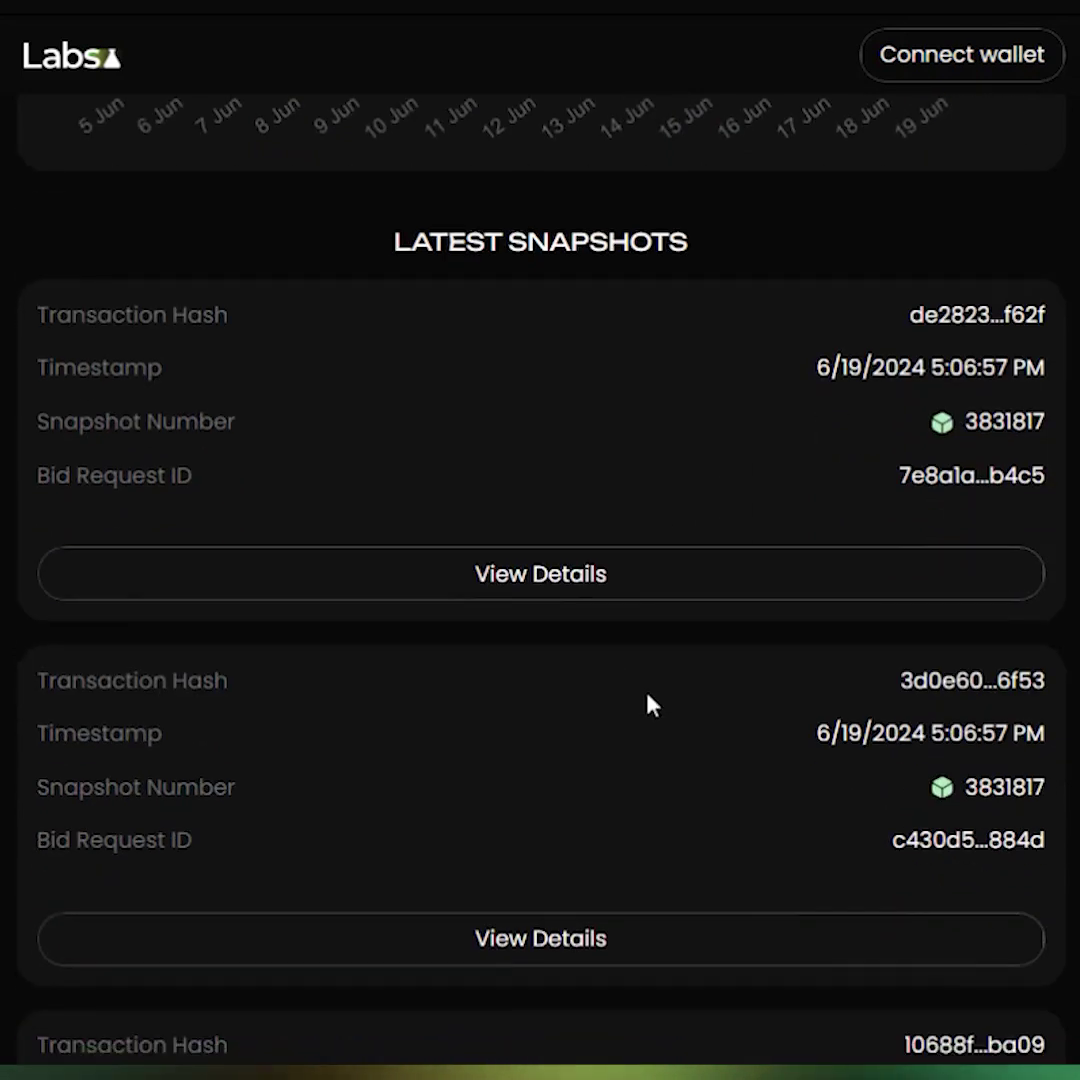
- Open the details of the first latest snapshot and examine its ad slots and bid responses
left_click(671, 588)
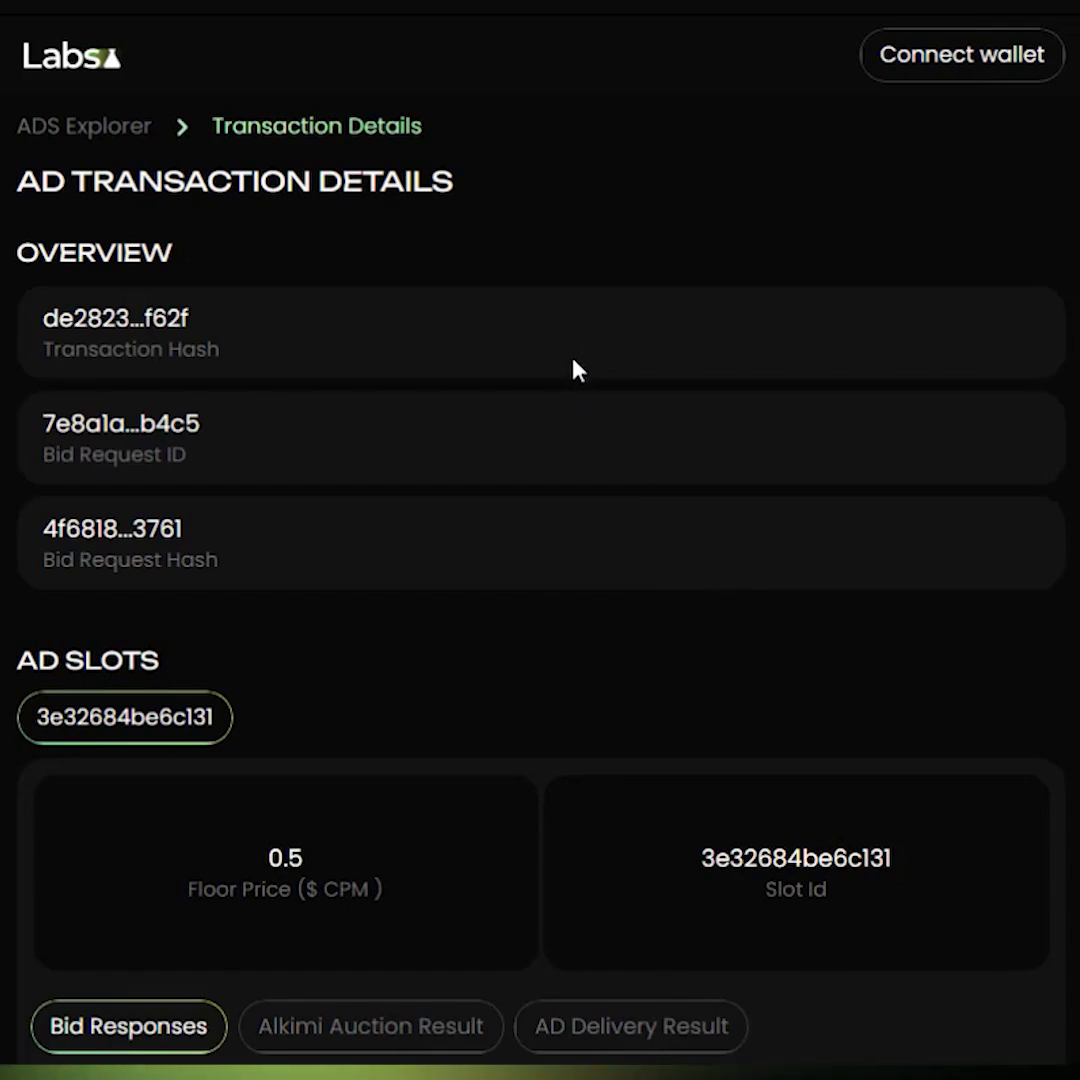
scroll(578, 432, "down", 3)
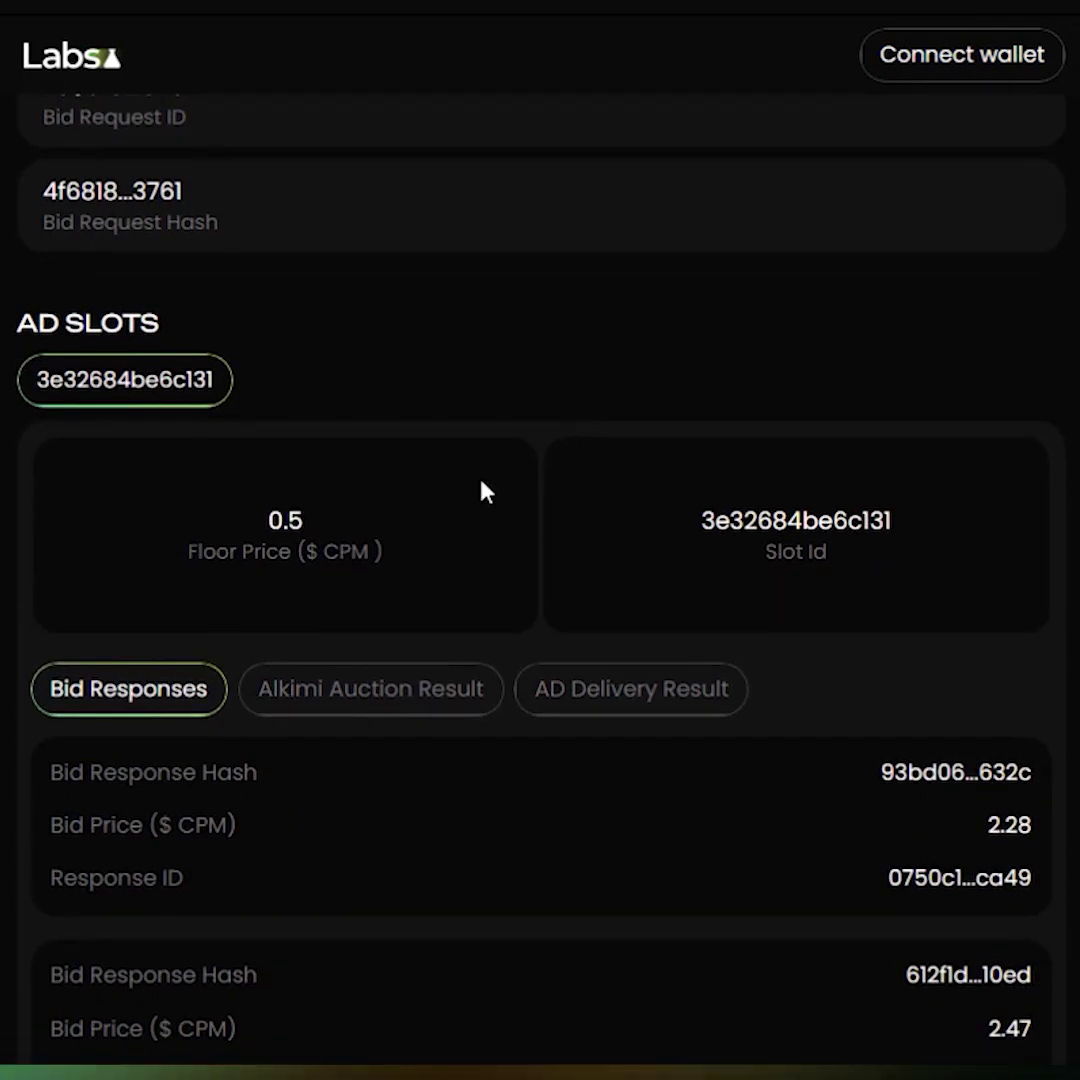
scroll(577, 528, "down", 5)
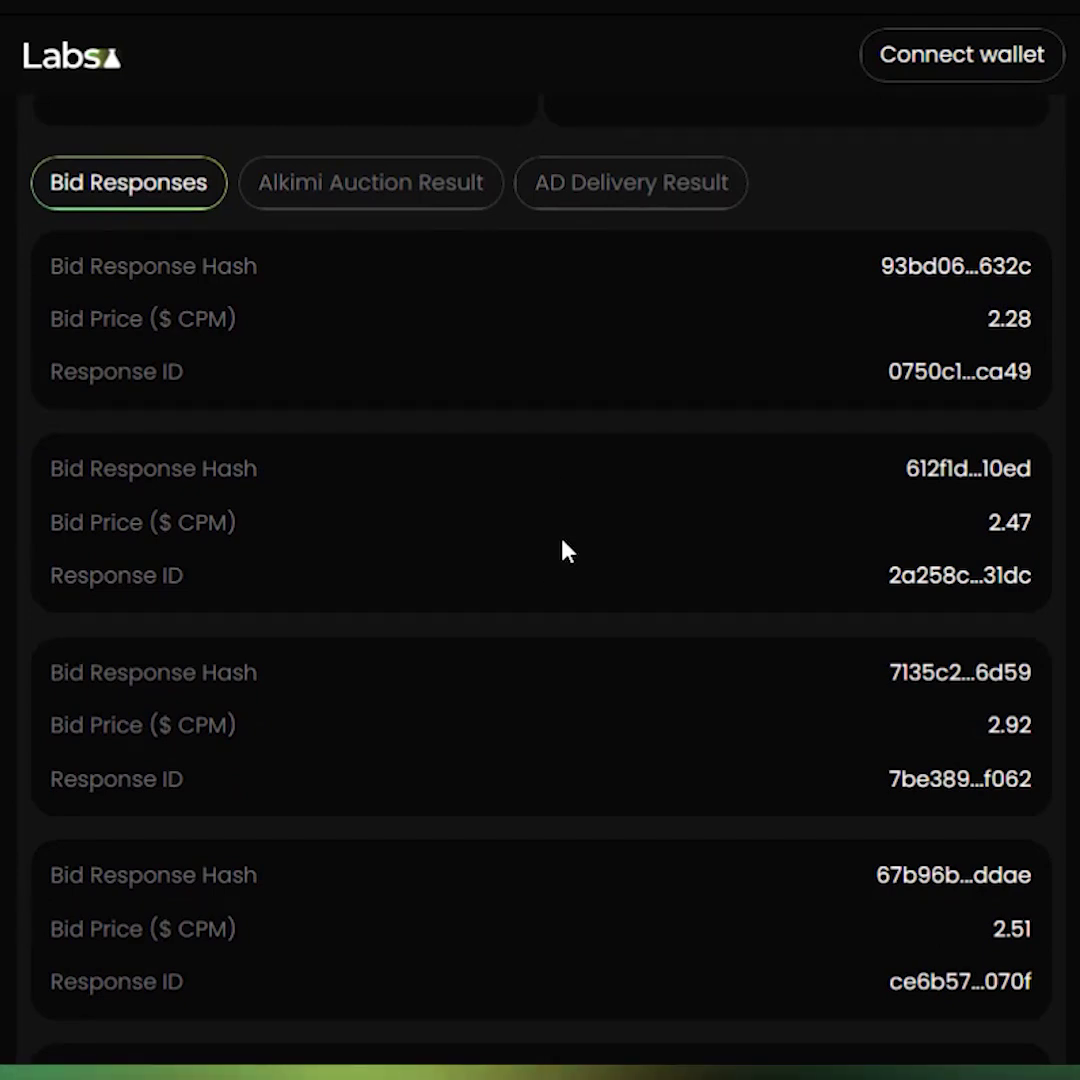
scroll(560, 545, "down", 5)
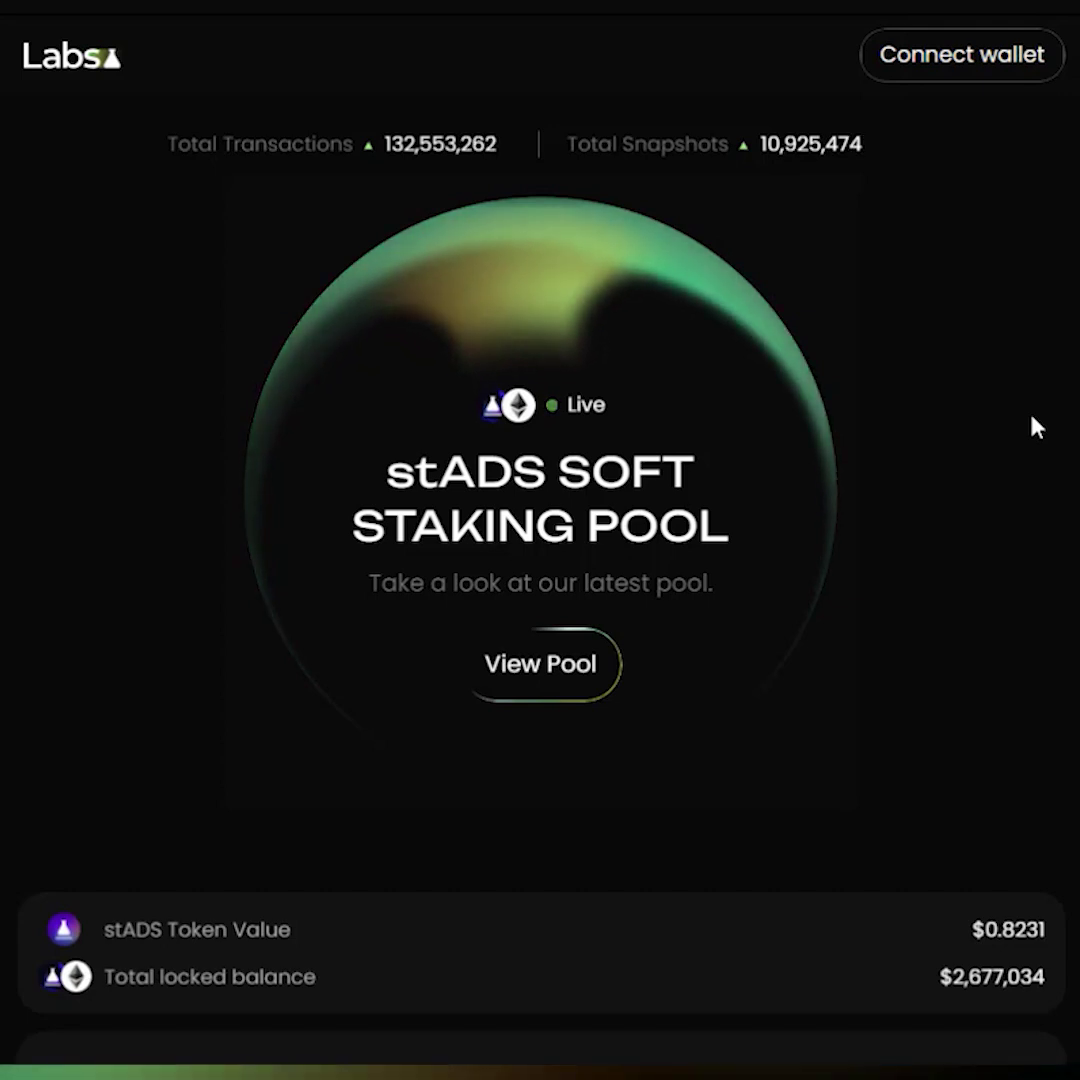
- Connect the MetaMask account LabsV2-1 to the site, approve the requested permissions and sign the login message
left_click(975, 70)
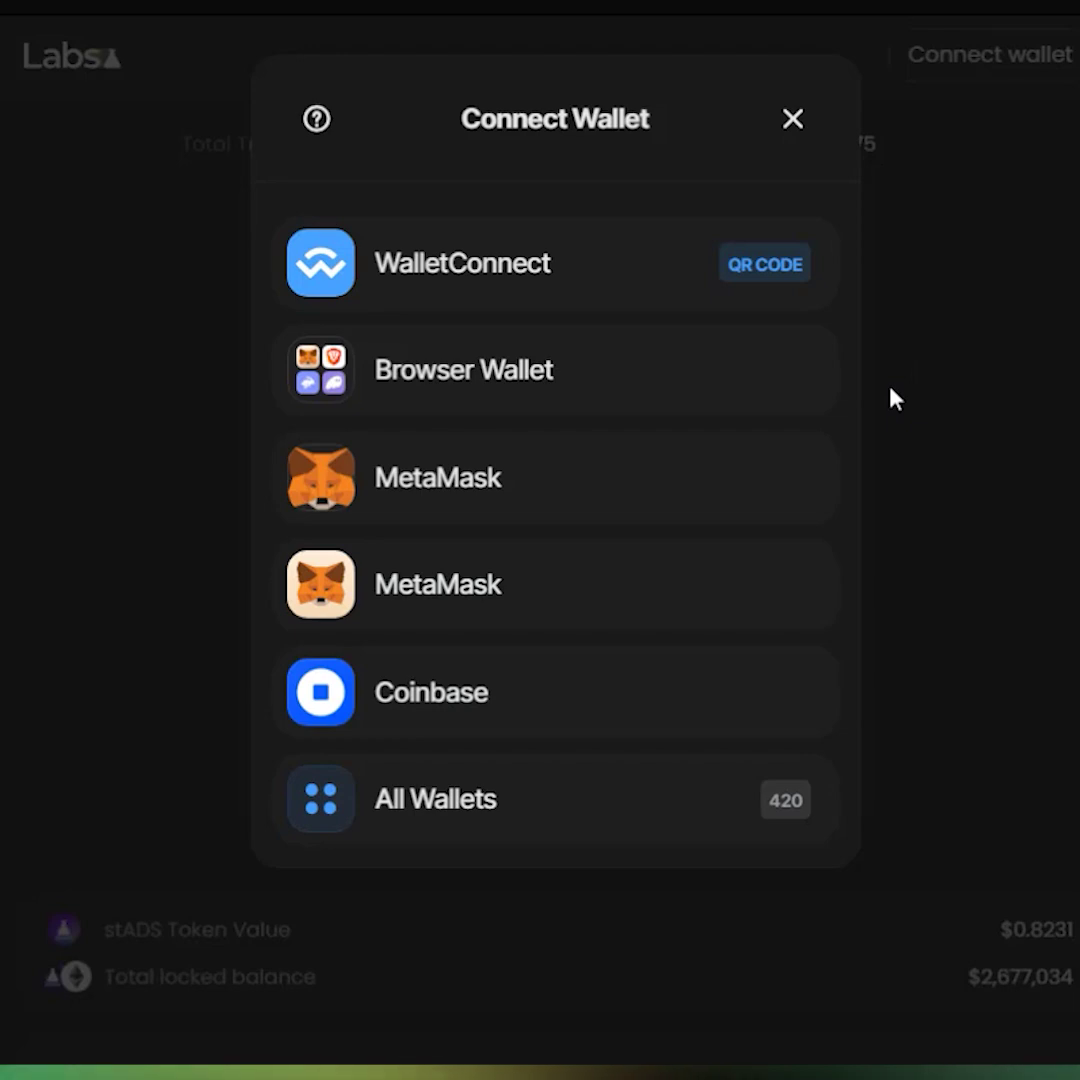
left_click(686, 478)
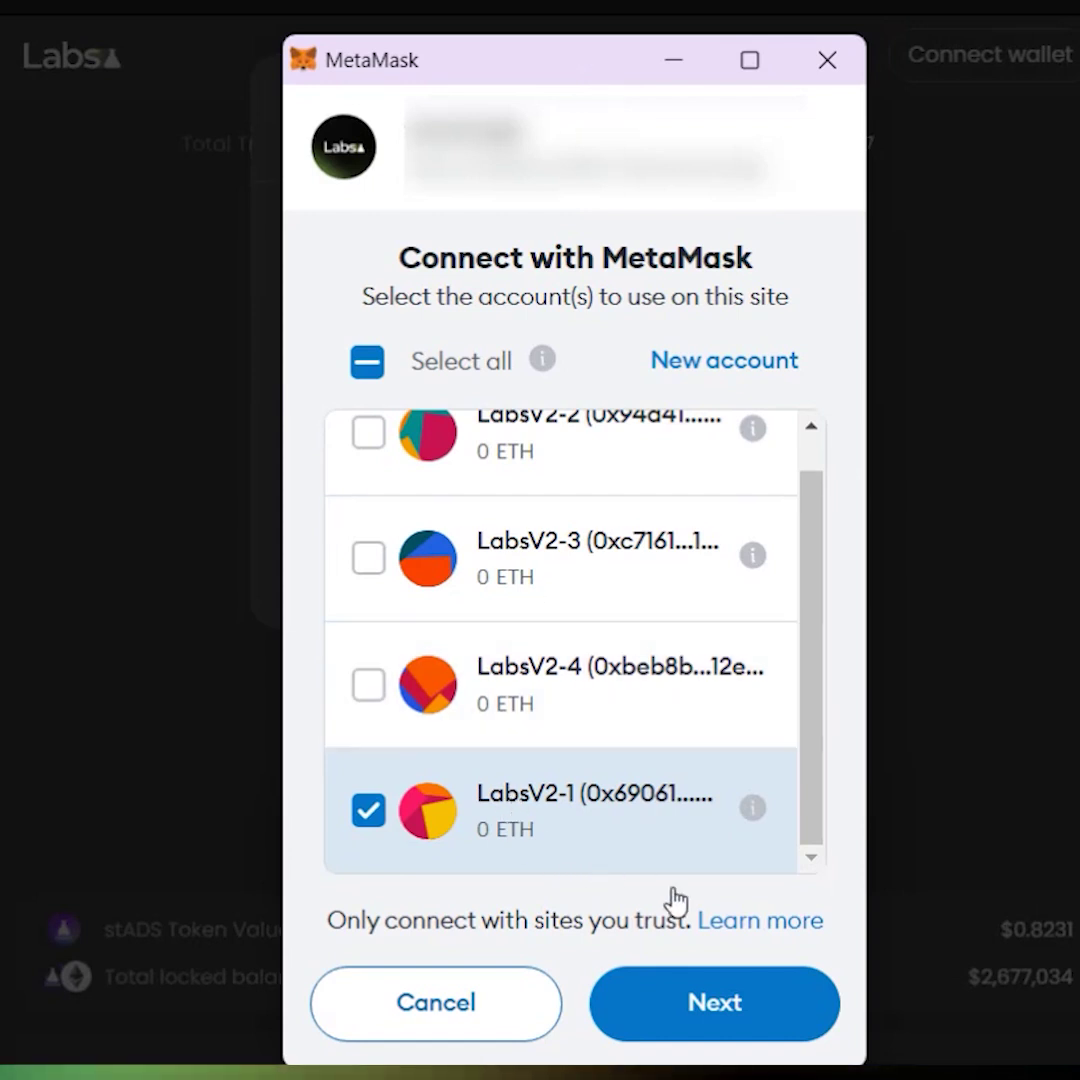
left_click(710, 1005)
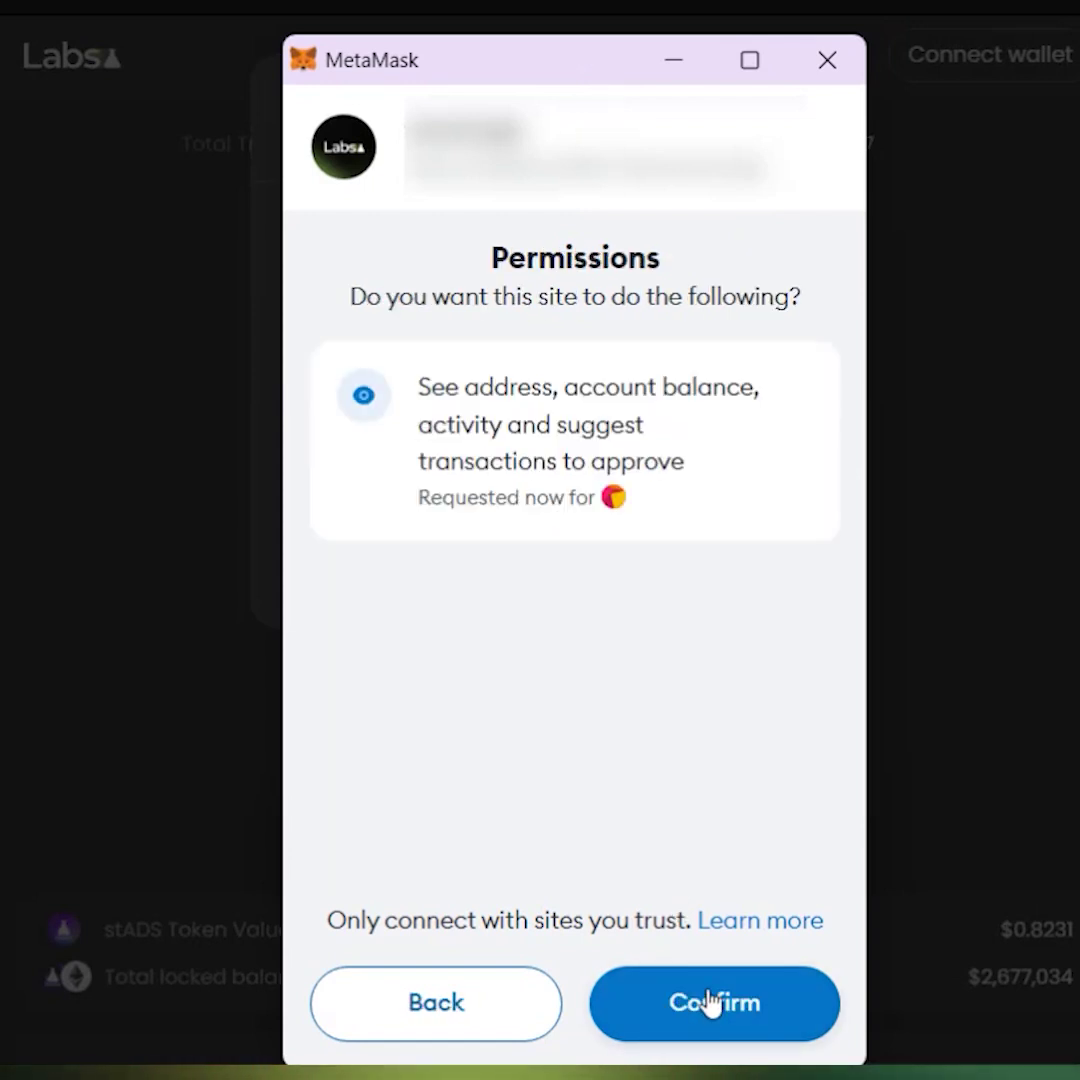
left_click(712, 1005)
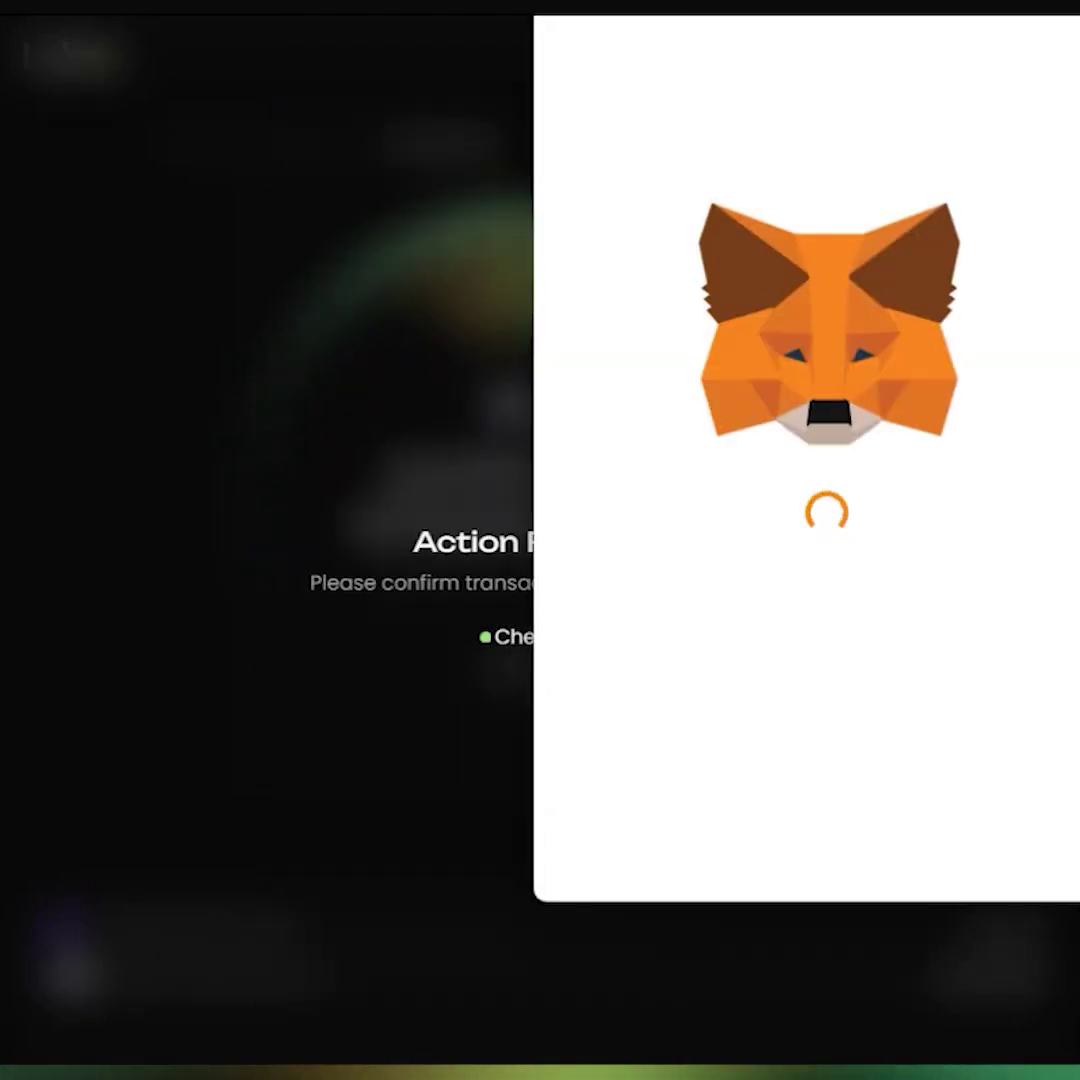
mouse_move(740, 12)
left_mouse_down()
mouse_move(477, 120)
mouse_move(464, 66)
left_mouse_up()
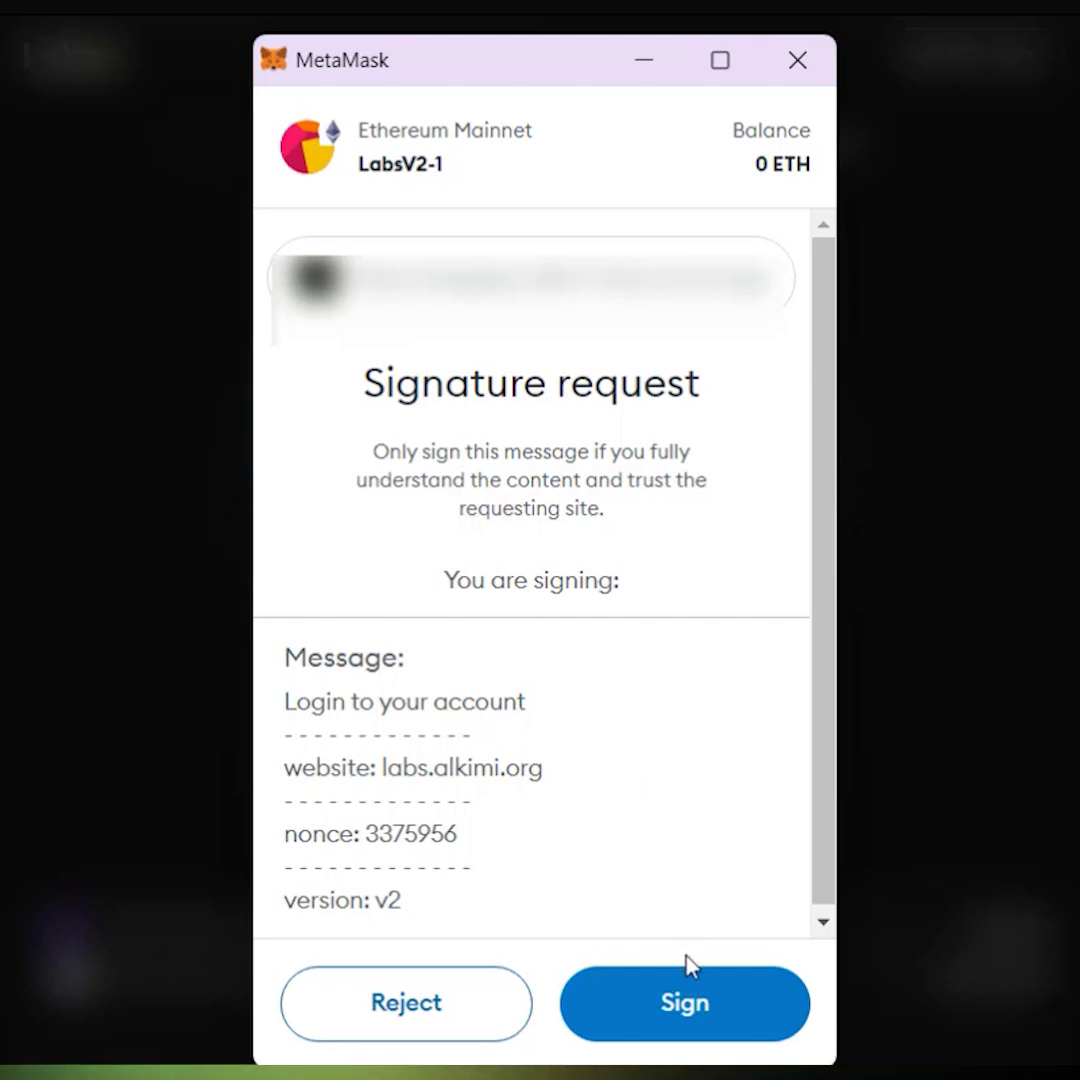
left_click(687, 1012)
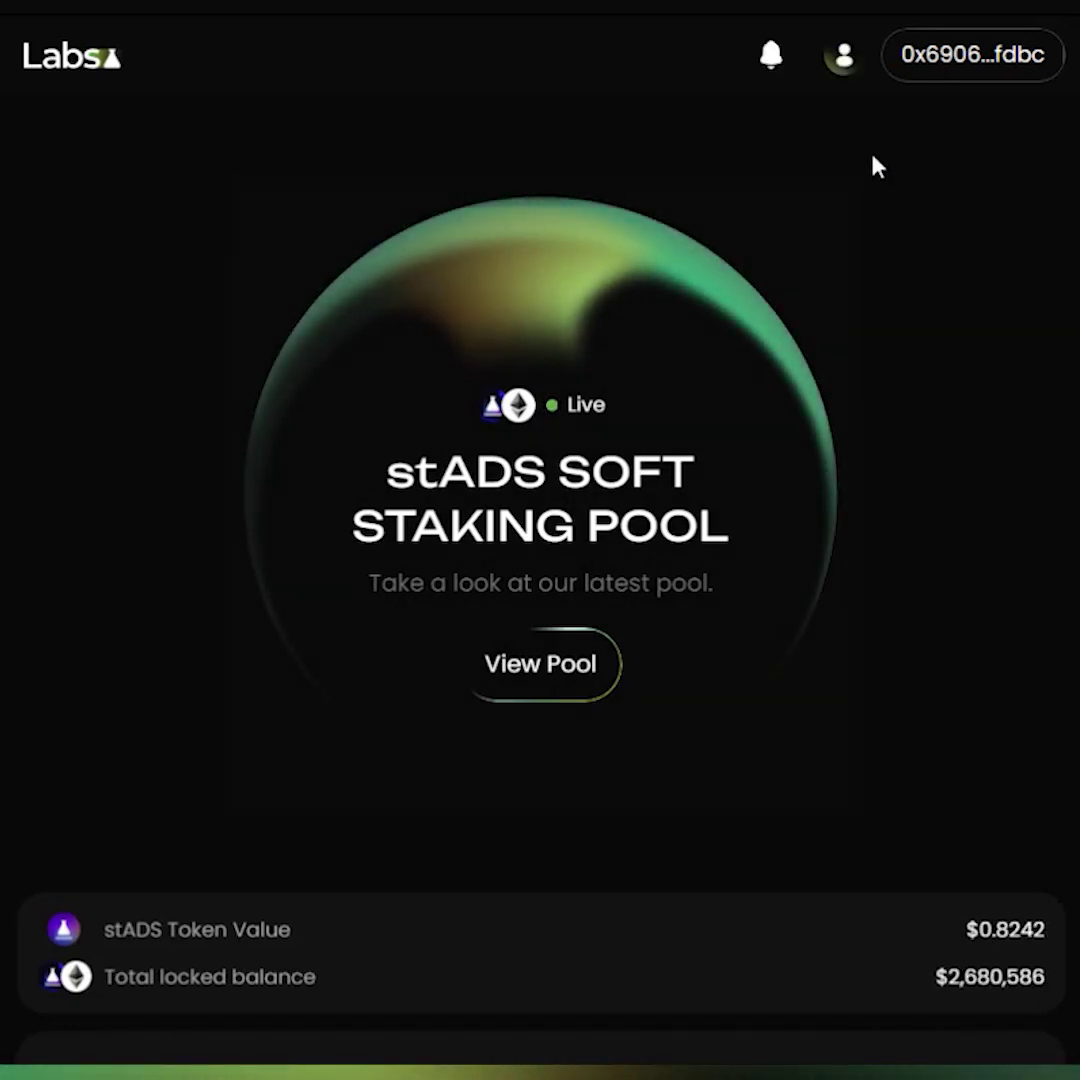
- Check the notifications and review the account's linked wallets and personal information
left_click(766, 62)
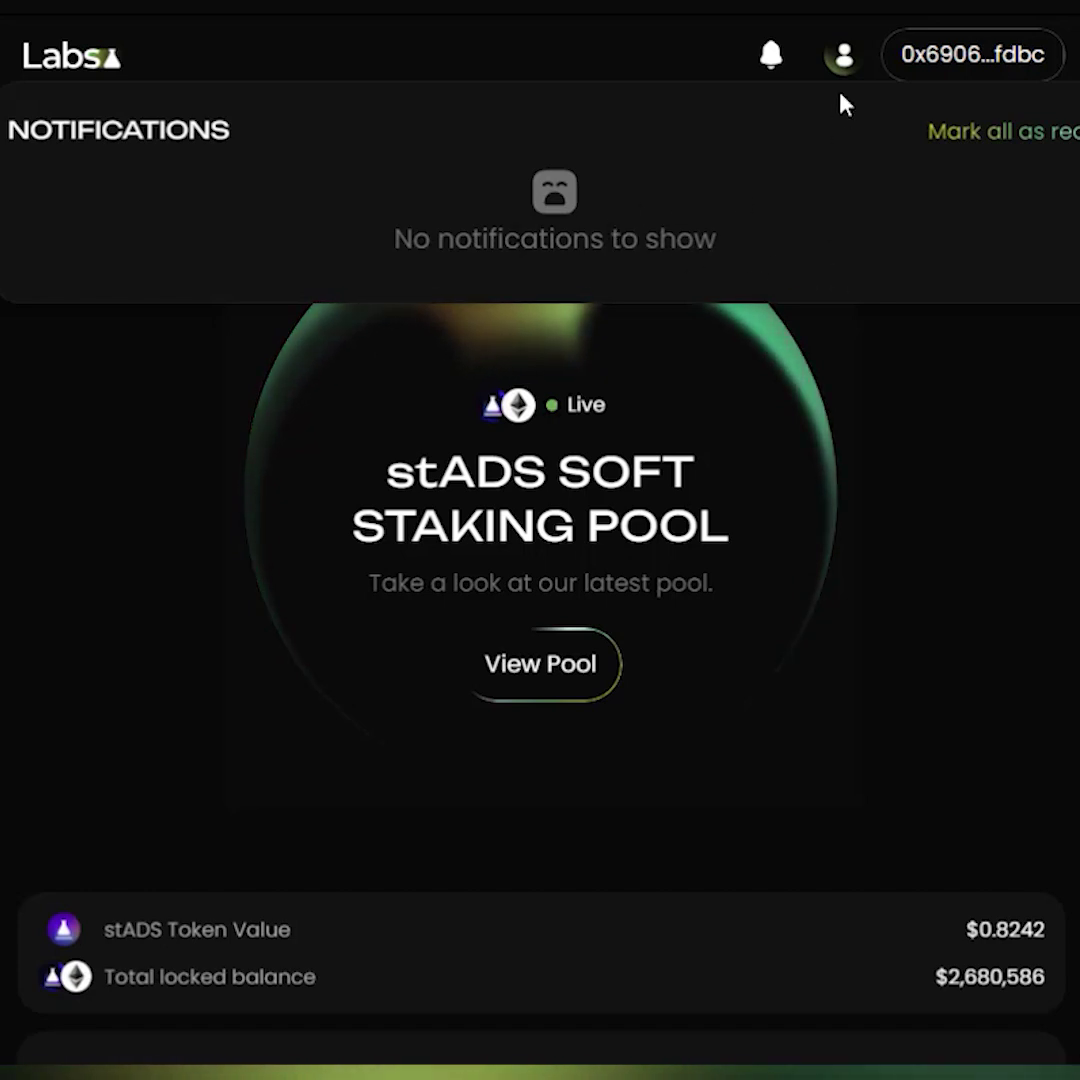
left_click(845, 60)
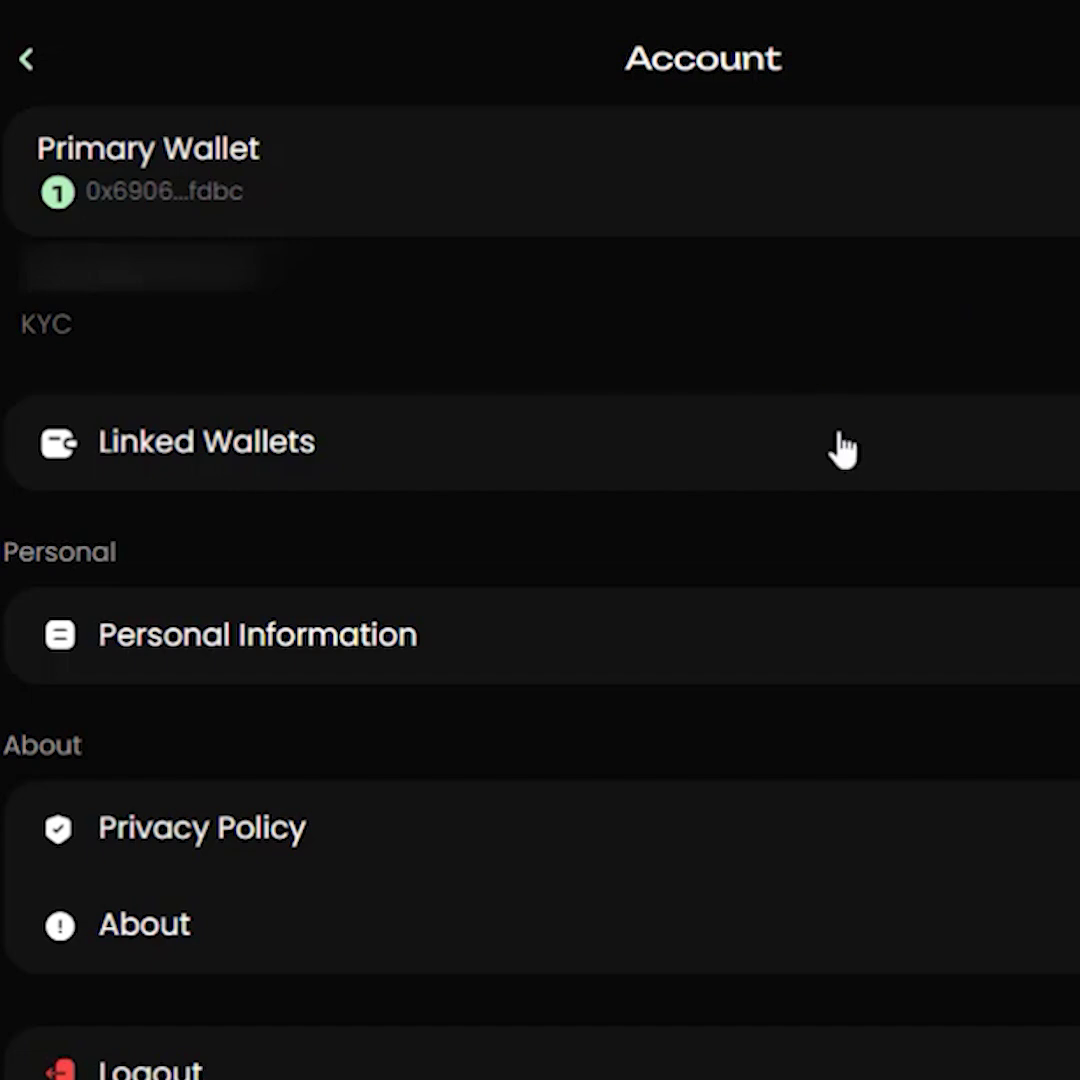
left_click(841, 446)
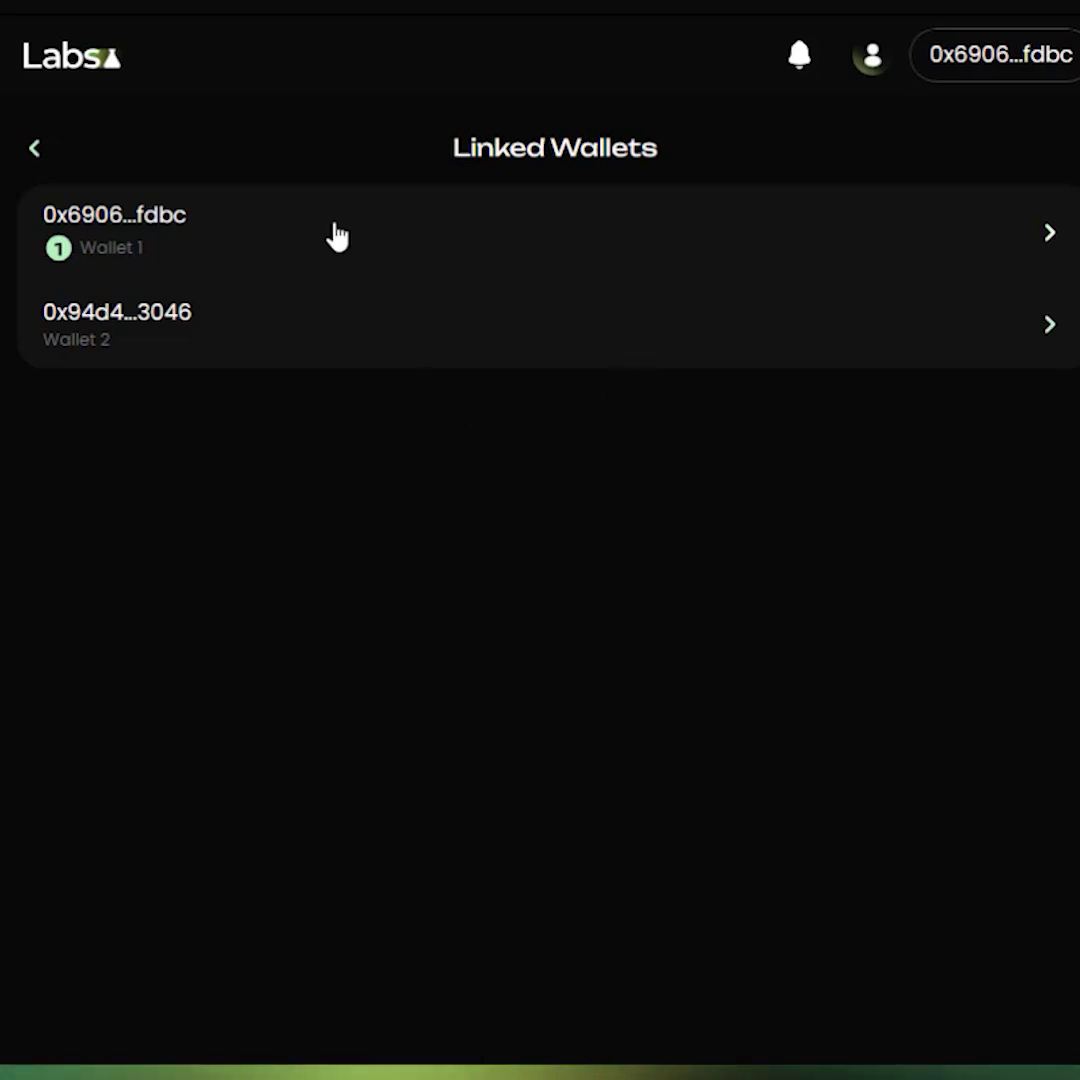
left_click(37, 152)
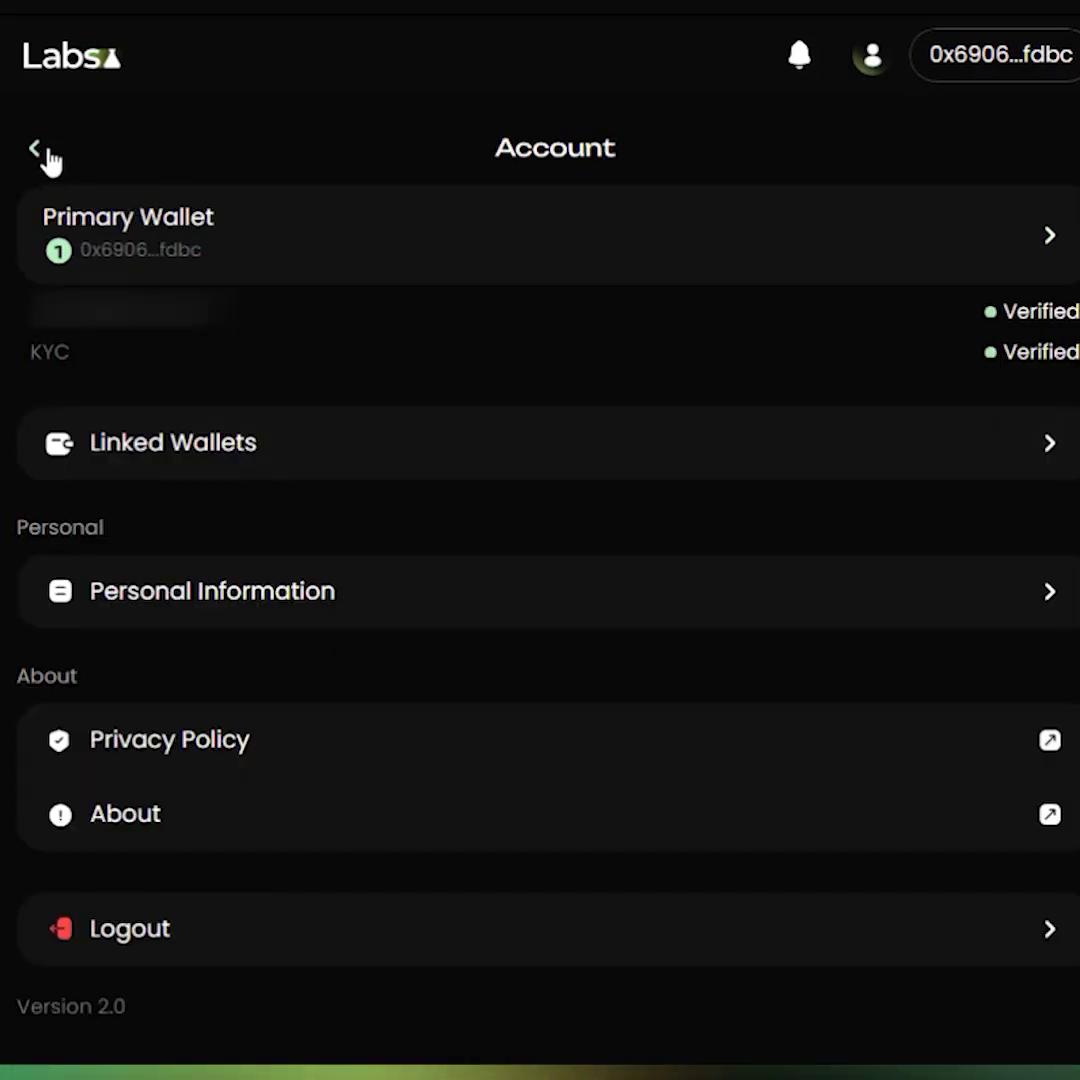
left_click(502, 610)
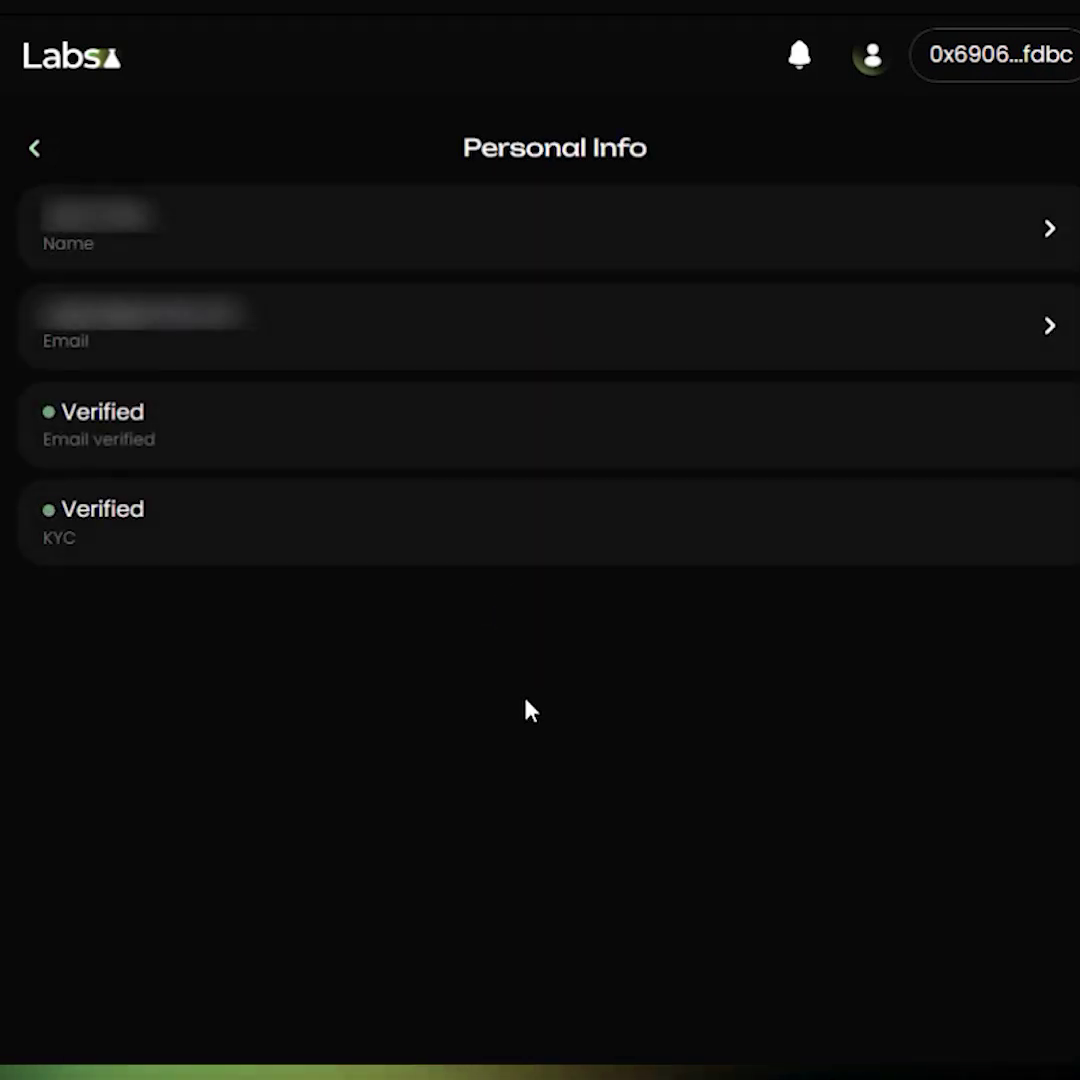
left_click(34, 148)
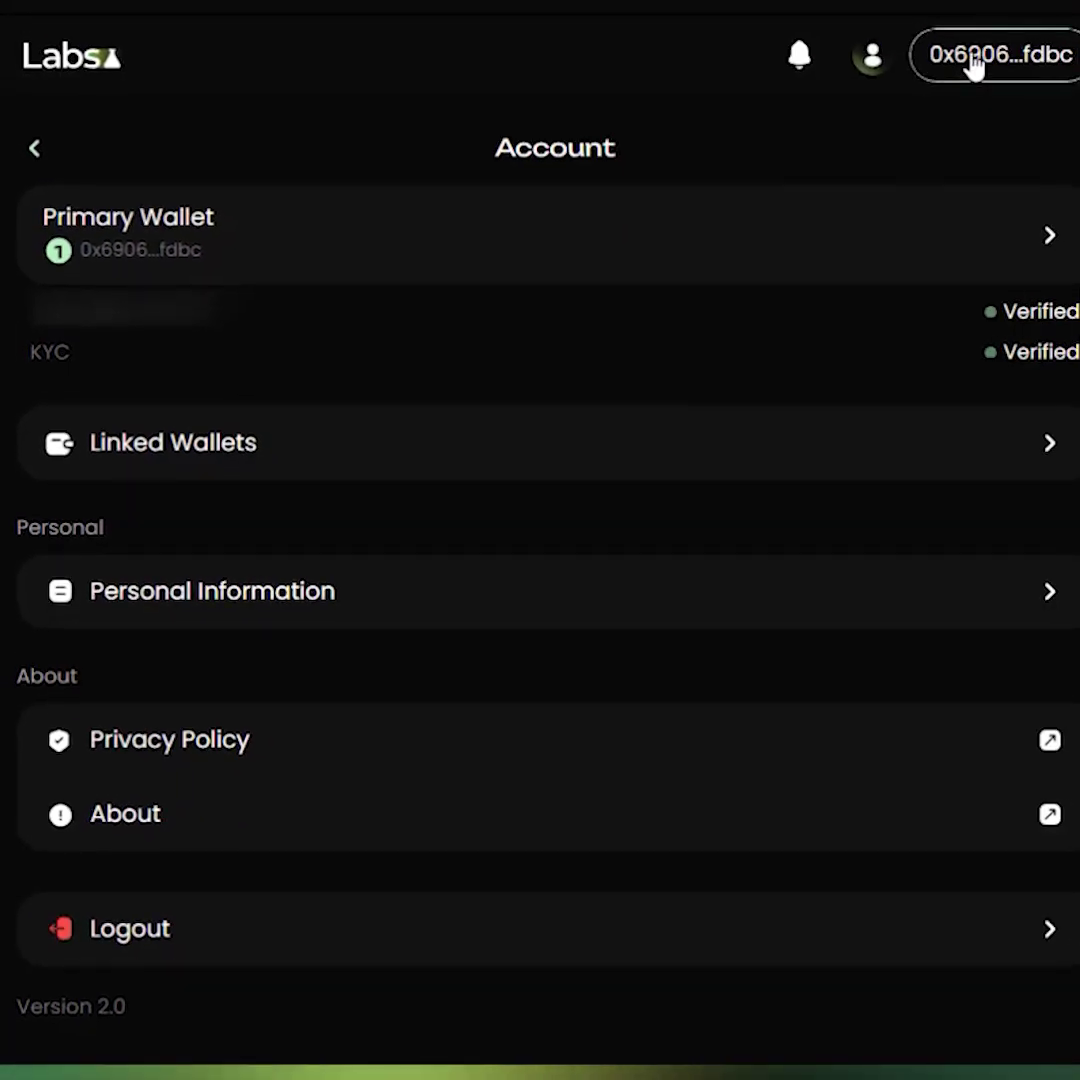
- Disconnect the current wallet and connect the MetaMask account LabsV2-2 in its place, approving the requested permissions
left_click(975, 60)
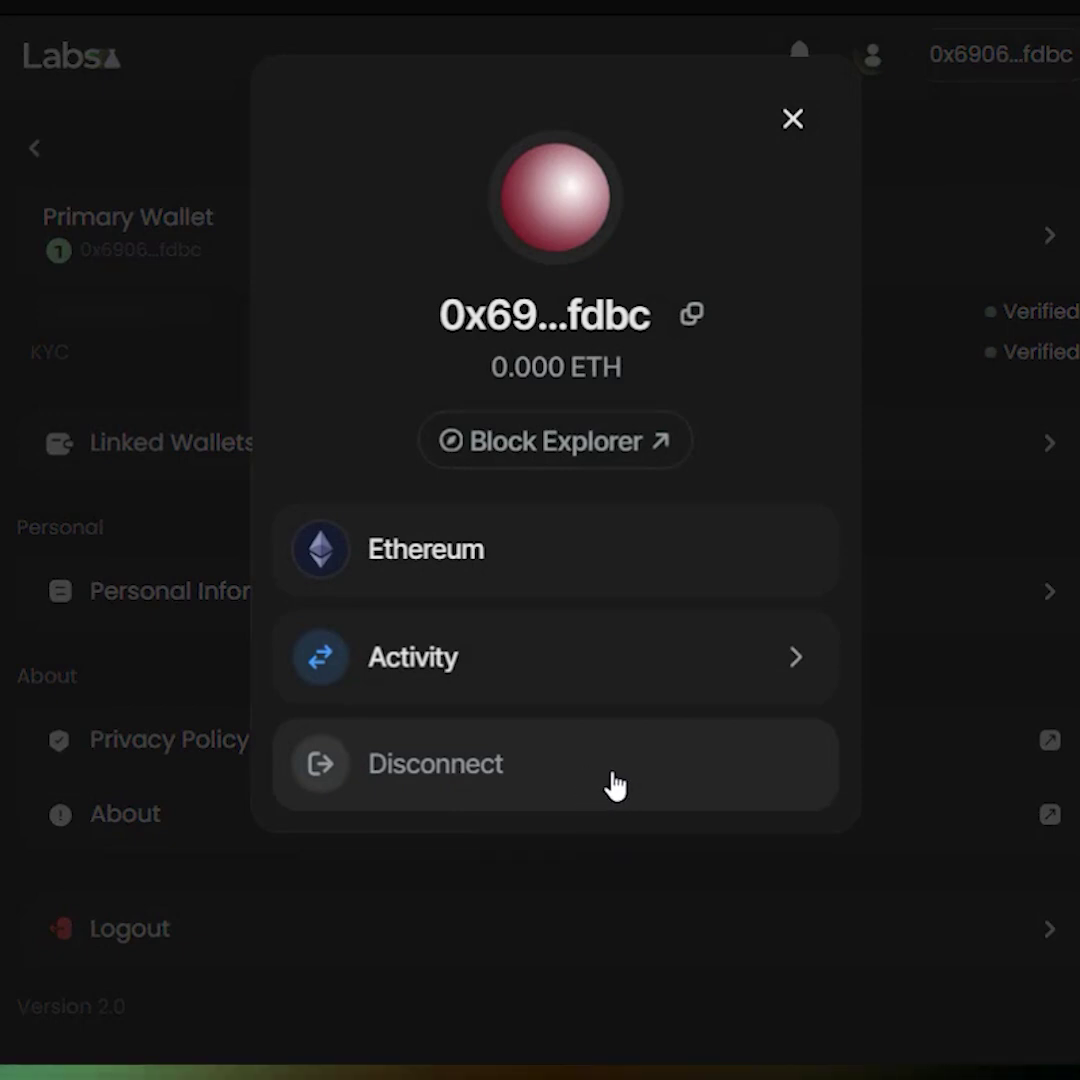
left_click(792, 122)
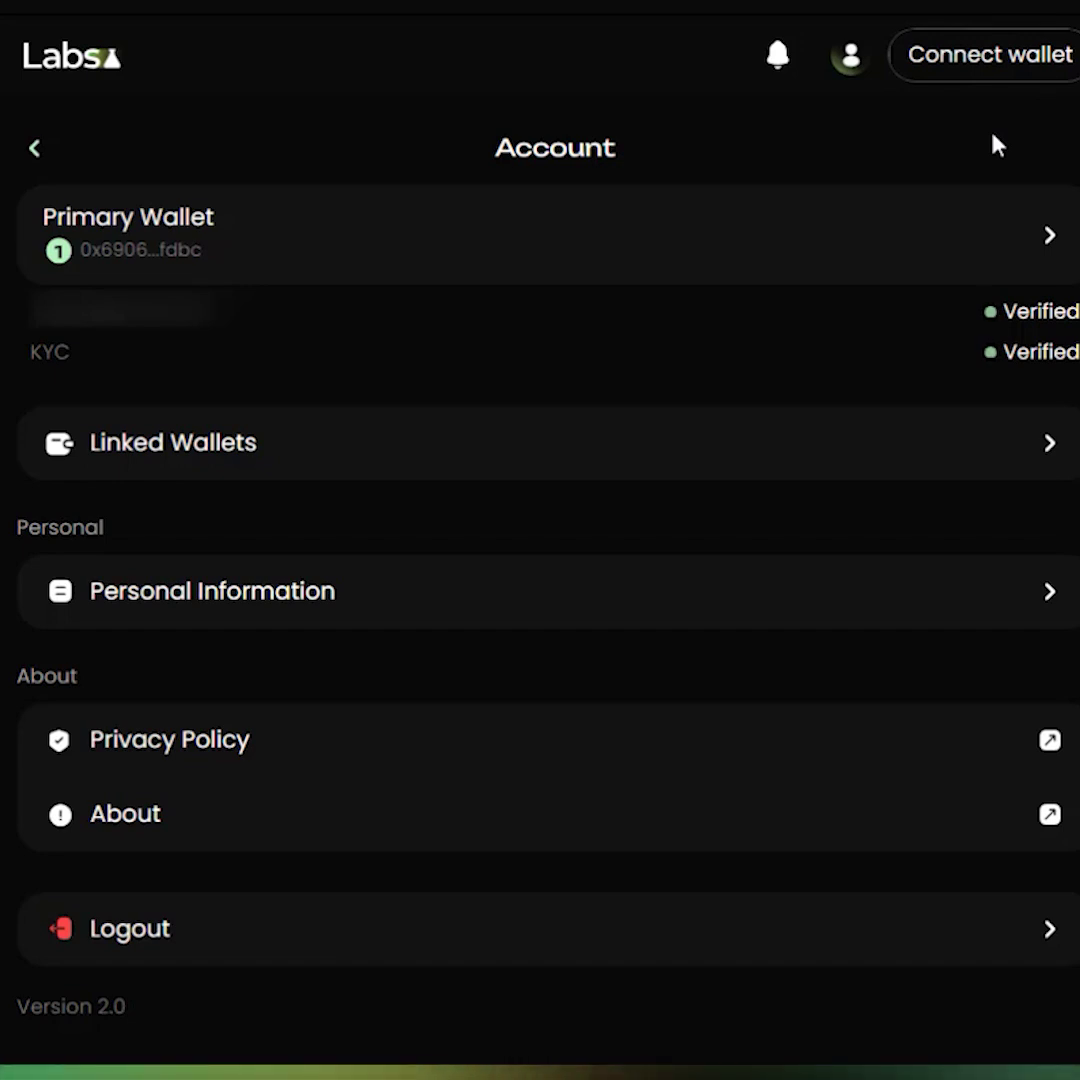
left_click(993, 62)
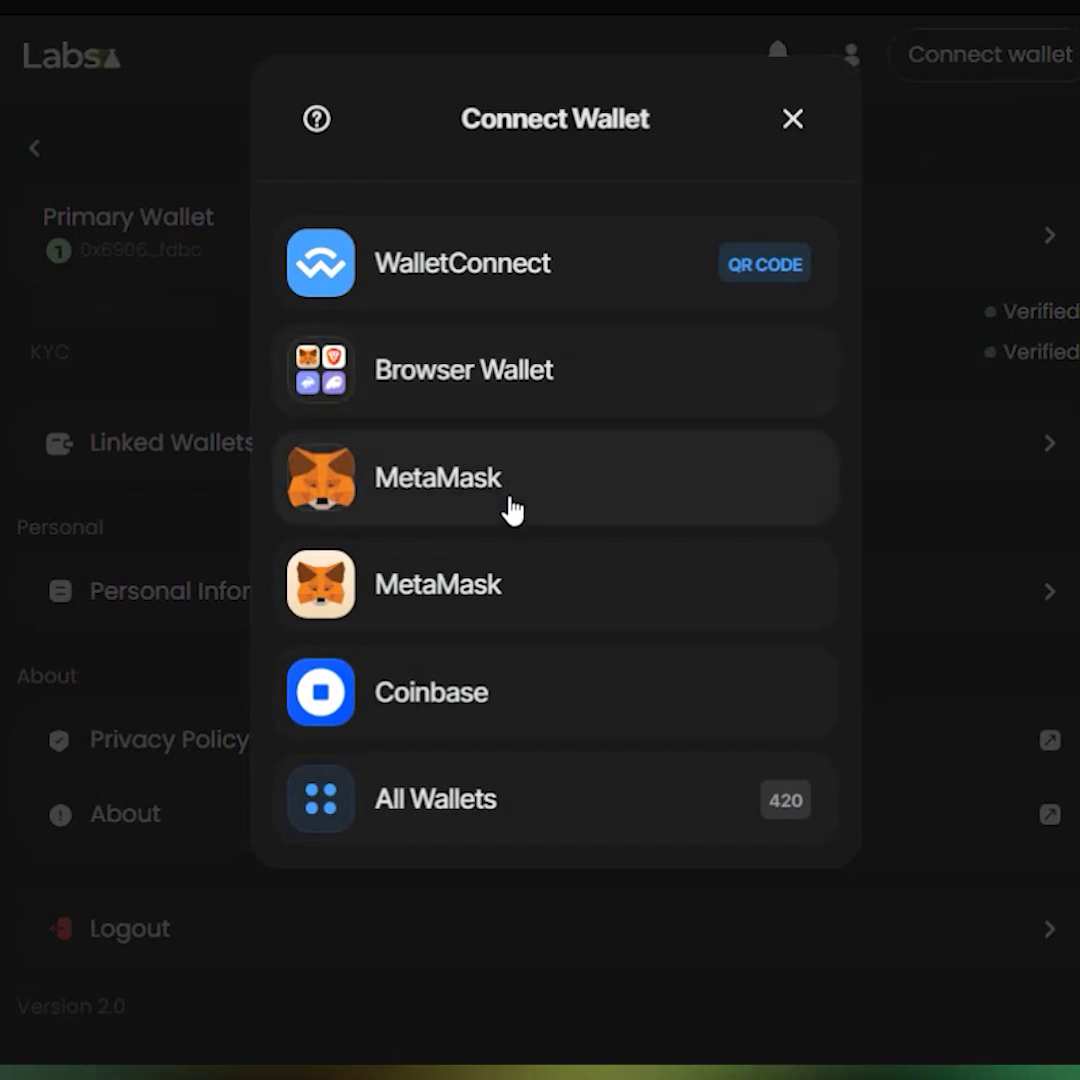
left_click(510, 460)
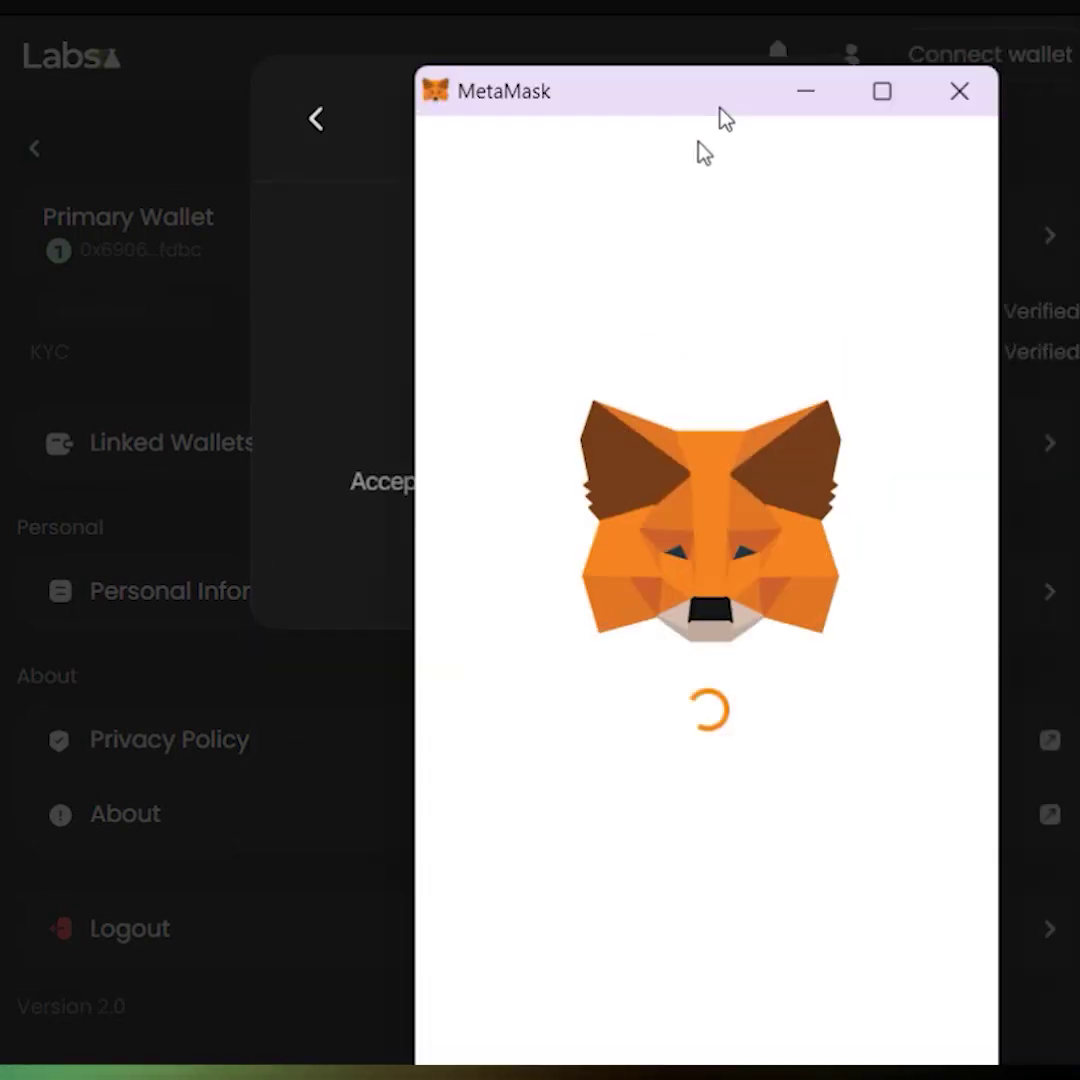
left_click_drag(718, 116, 670, 133)
left_click(444, 855)
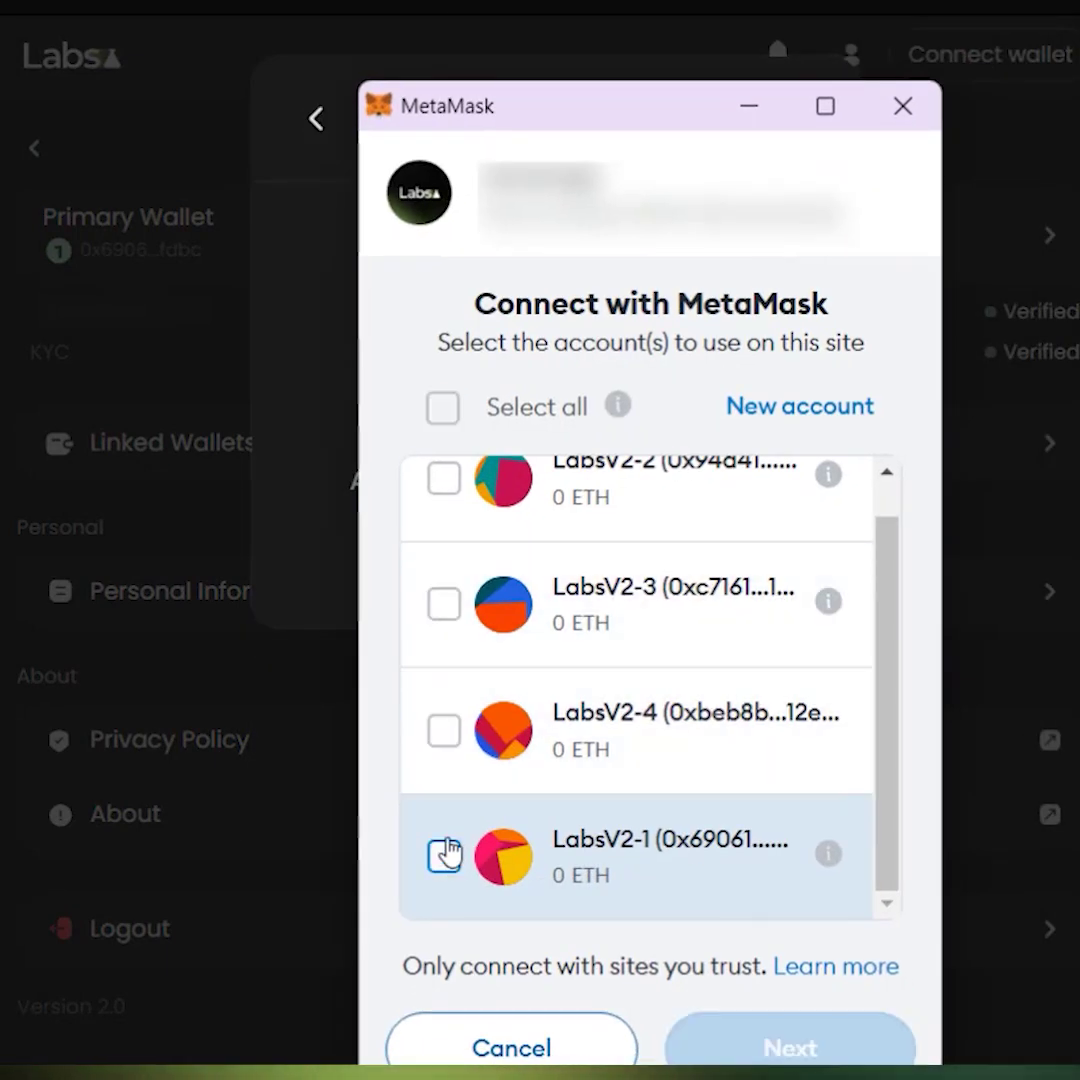
left_click(446, 485)
scroll(535, 566, "up", 1)
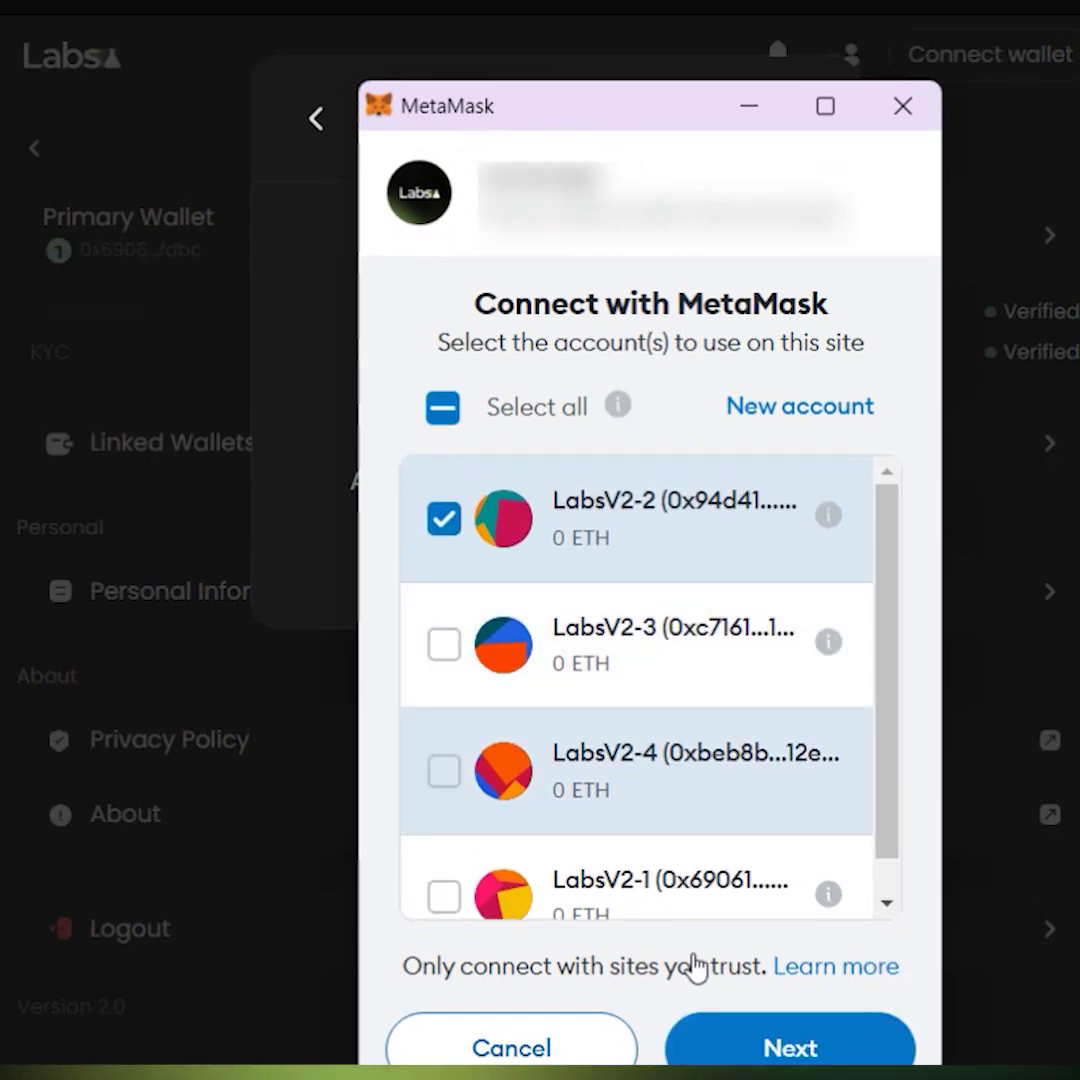
left_click(806, 1048)
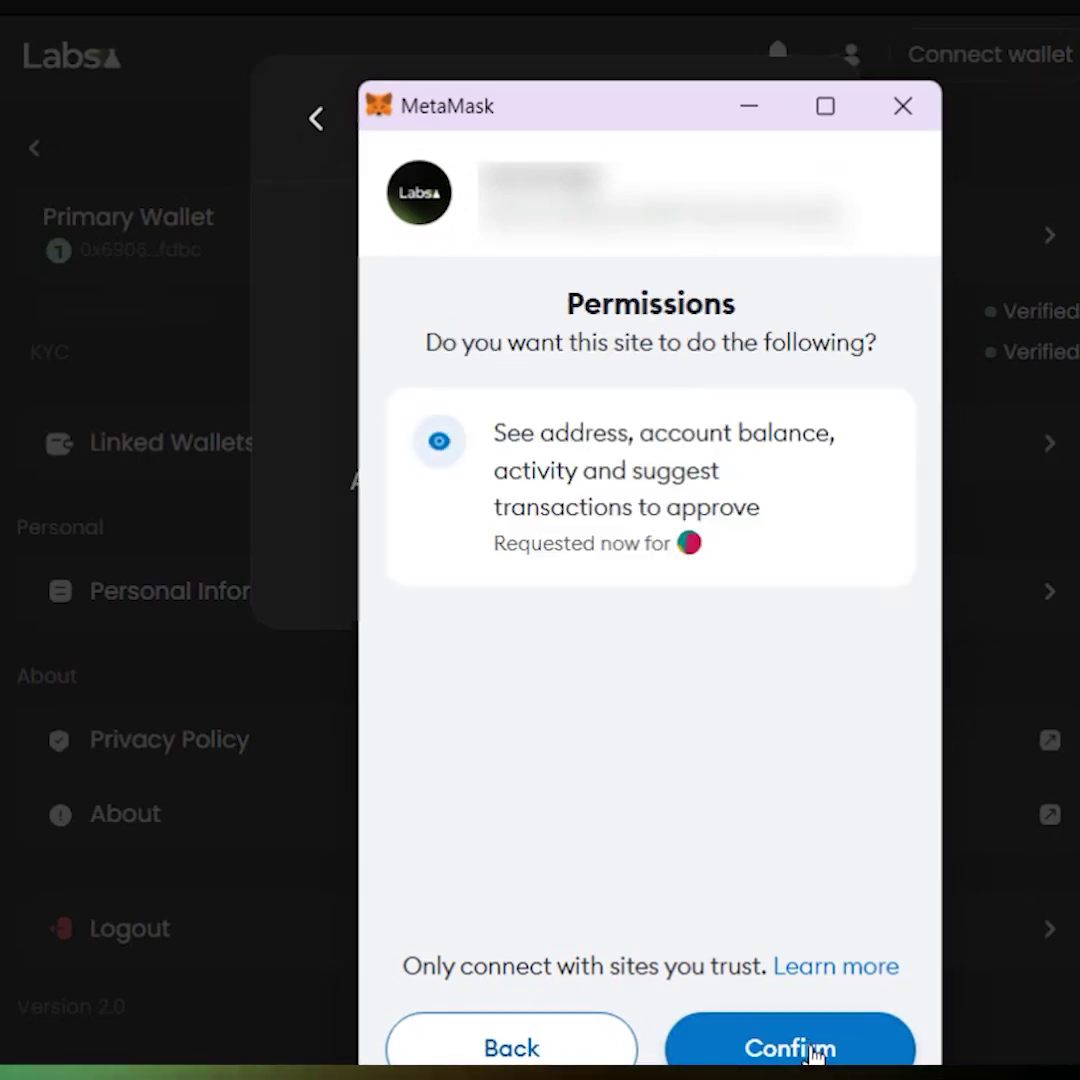
left_click(810, 1048)
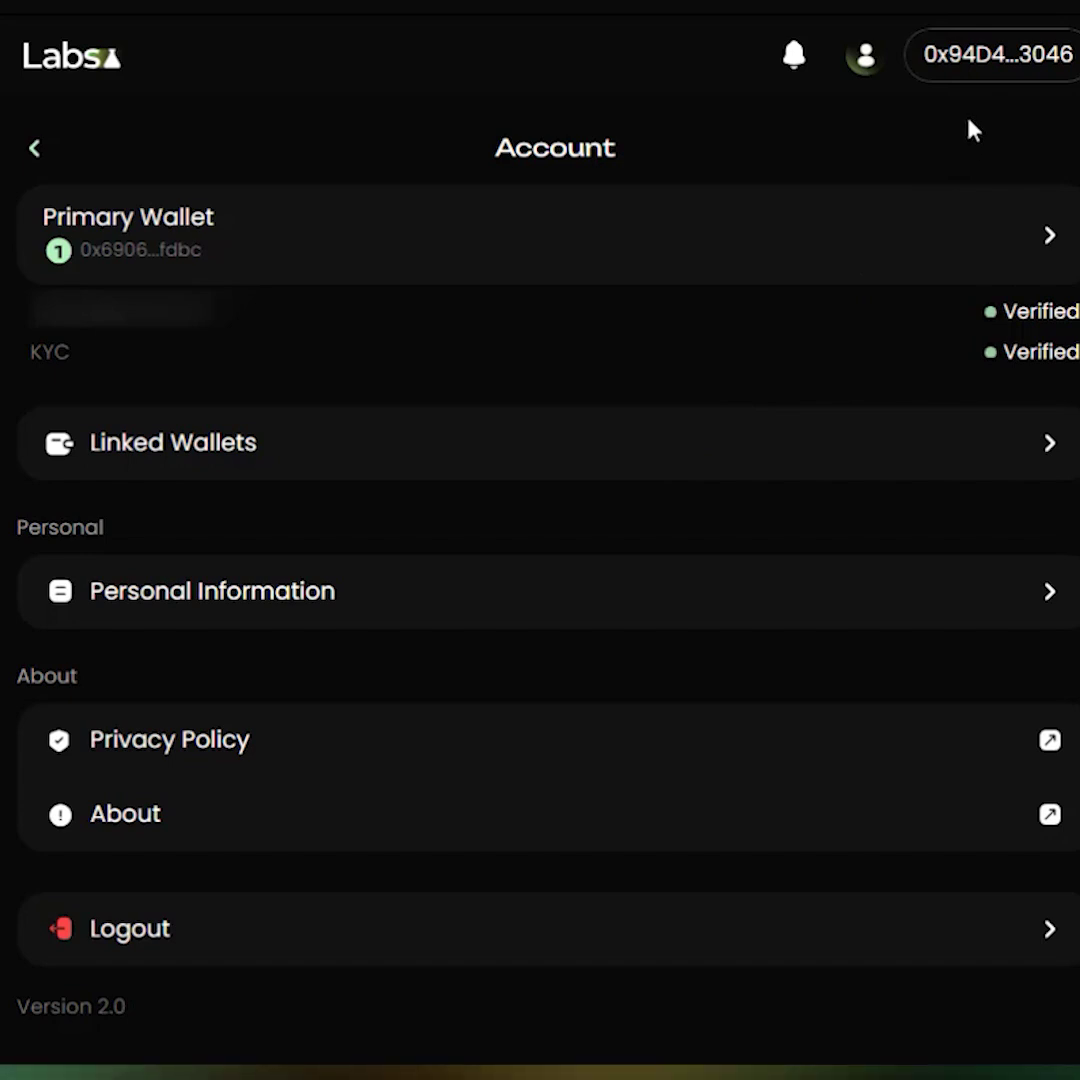
- View the account's linked wallets and disconnect the currently connected LabsV2-2 wallet from the site
left_click(581, 461)
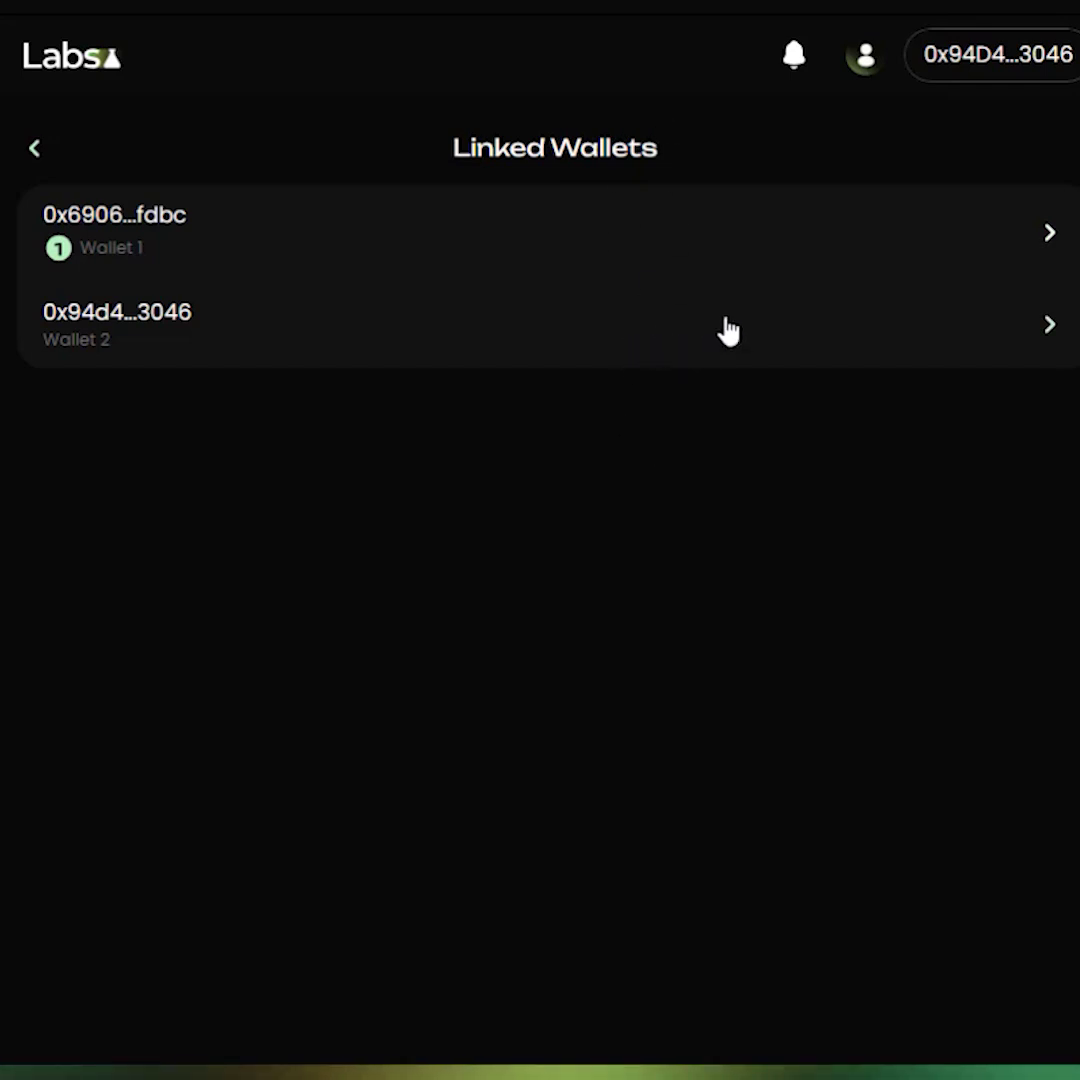
left_click(996, 80)
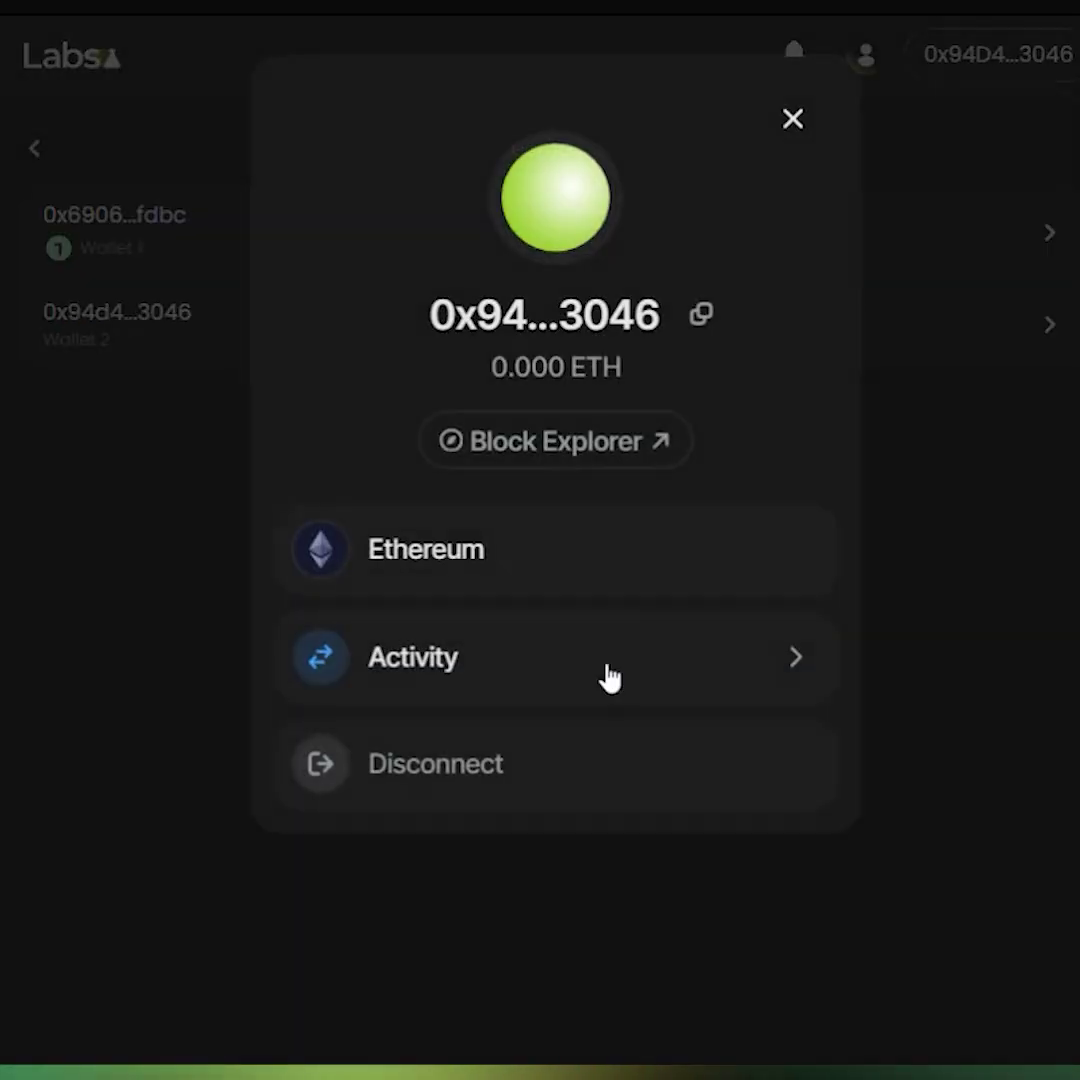
left_click(497, 778)
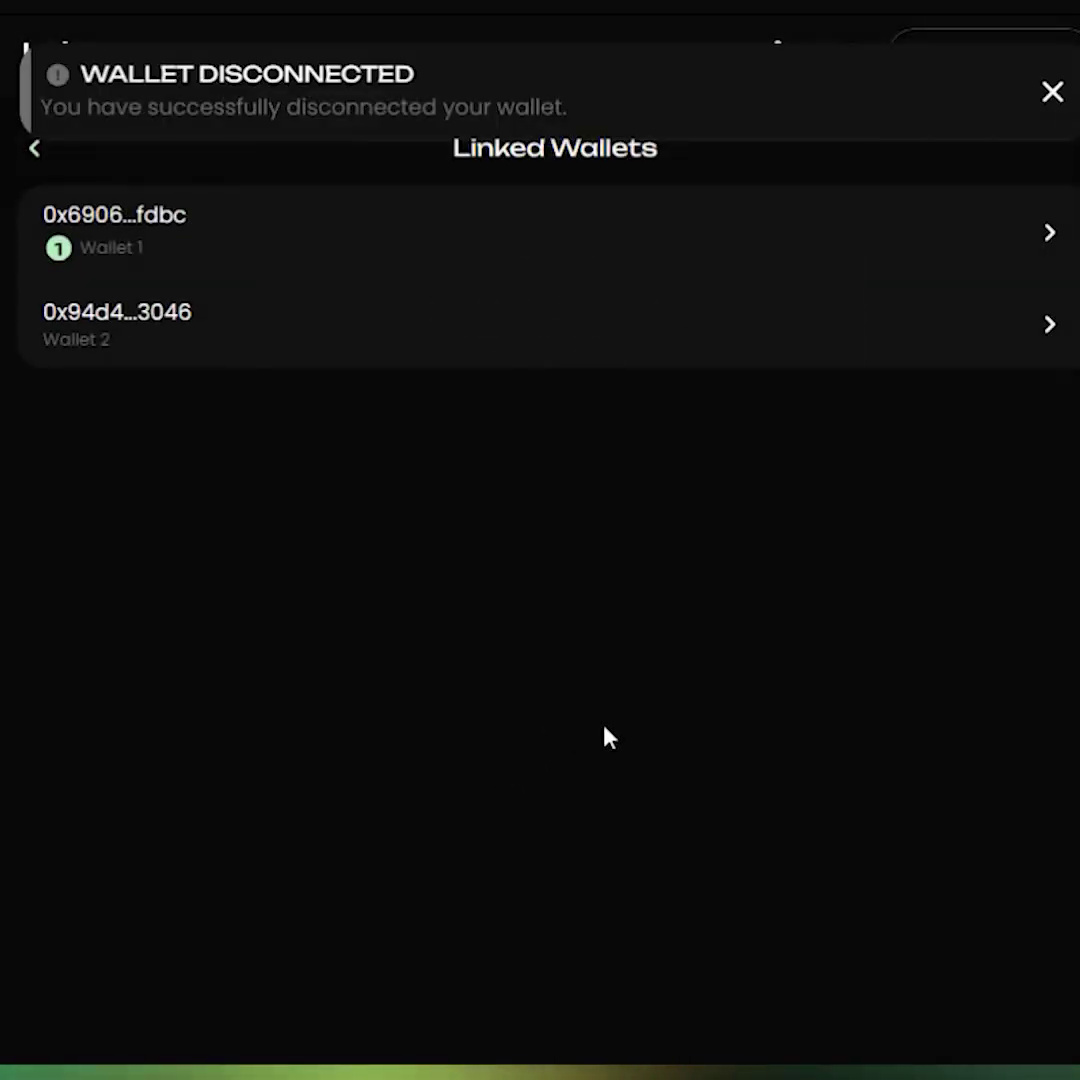
- Connect the MetaMask account LabsV2-3 to the site in place of LabsV2-1 and approve the requested permissions
left_click(1049, 100)
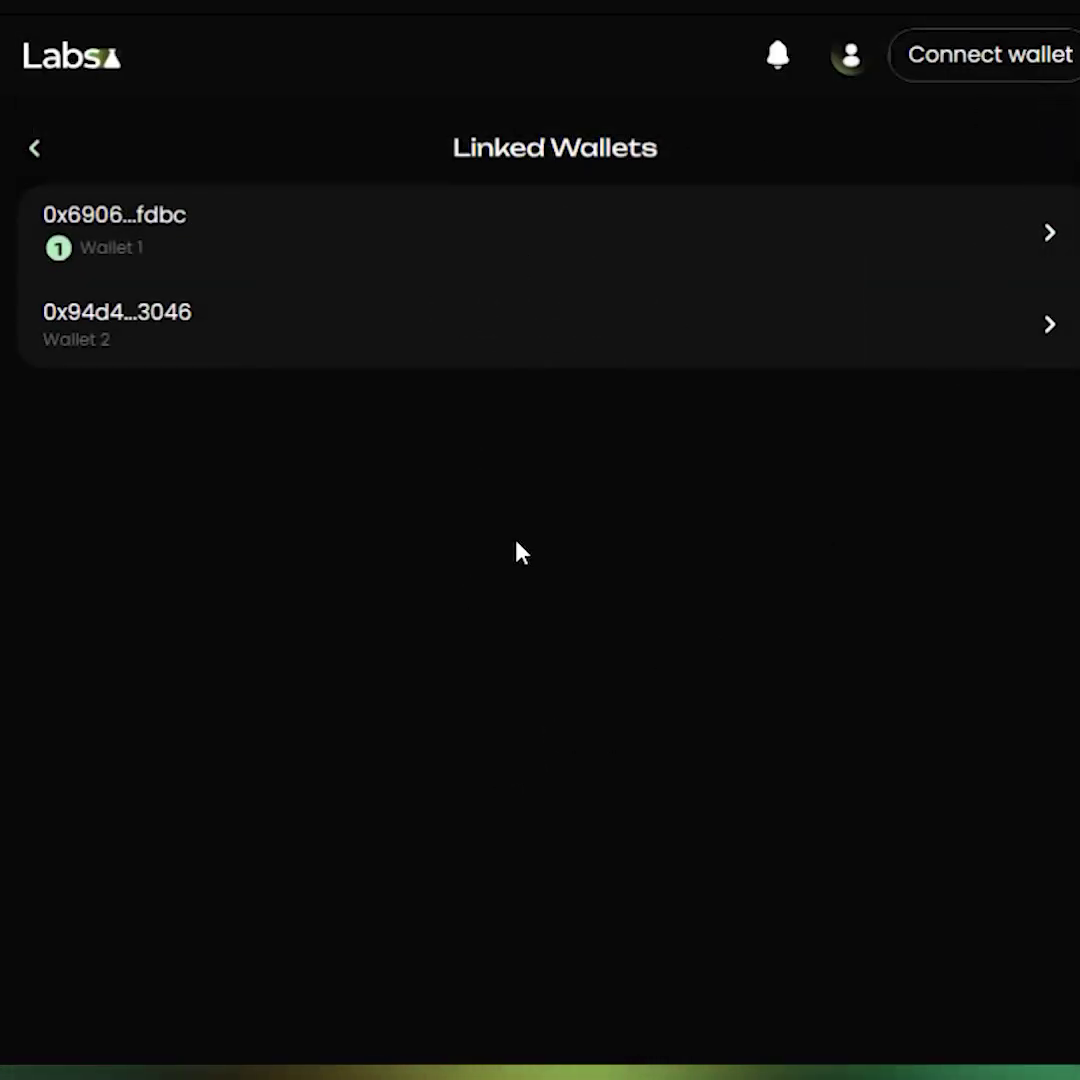
left_click(948, 62)
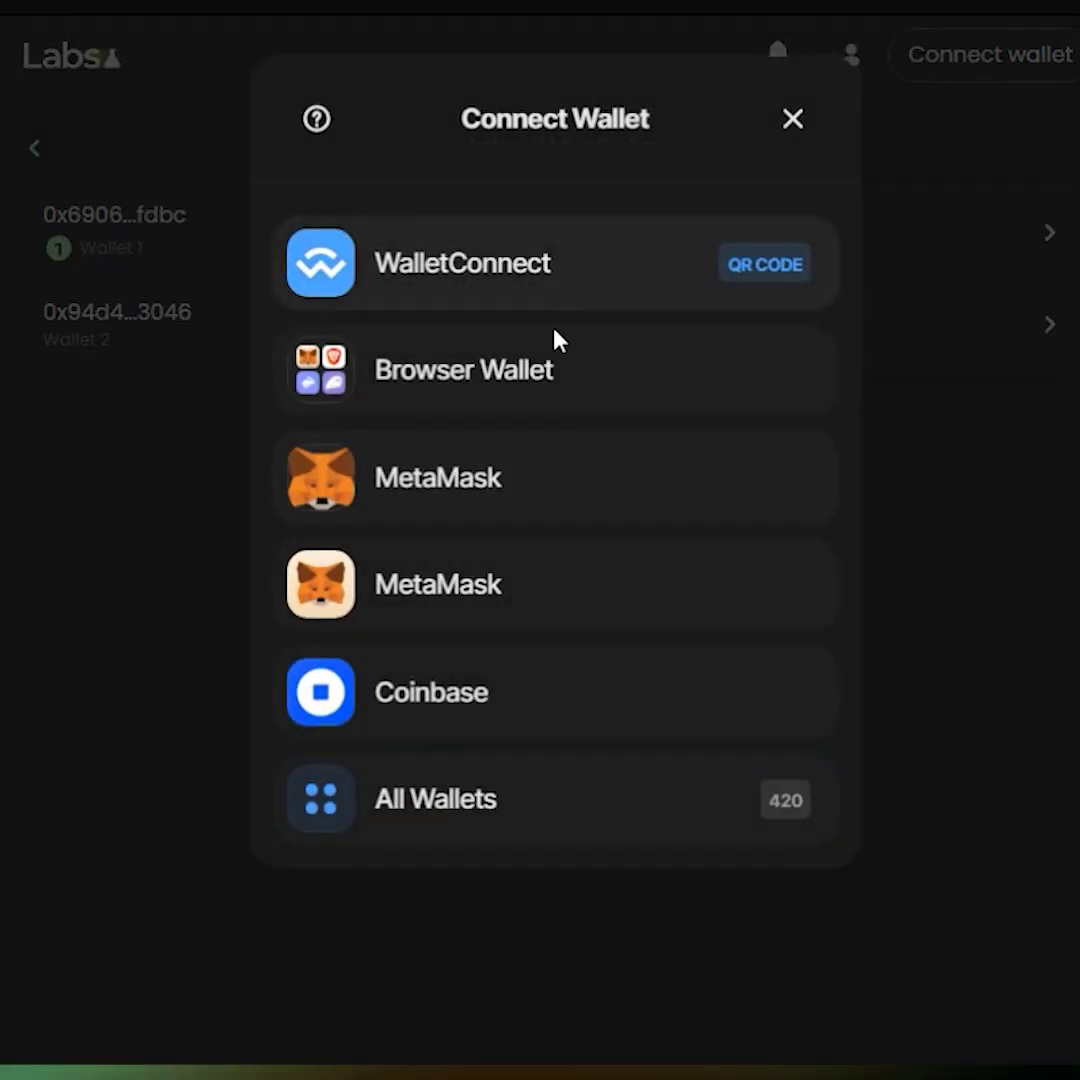
left_click(500, 490)
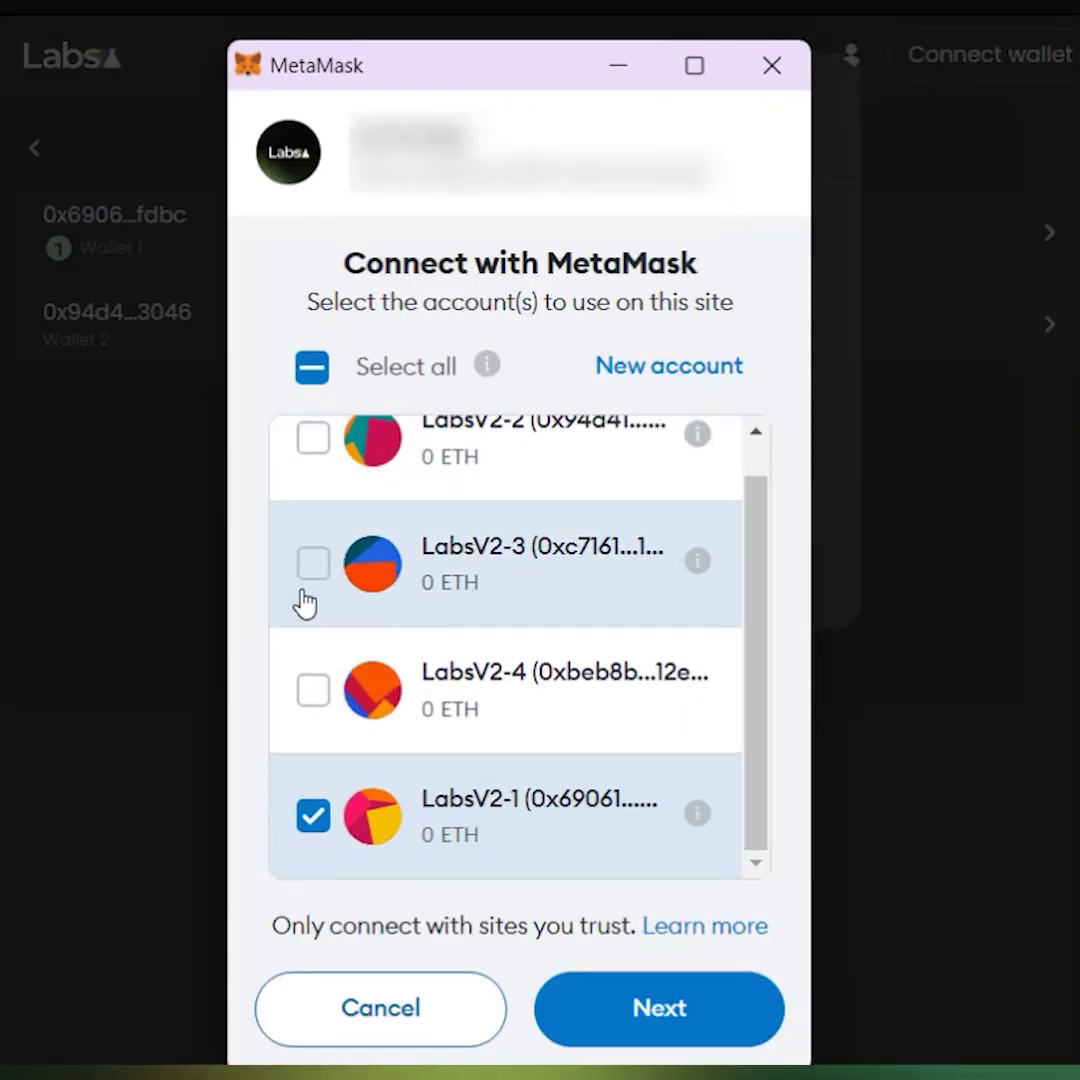
left_click(315, 812)
left_click(313, 563)
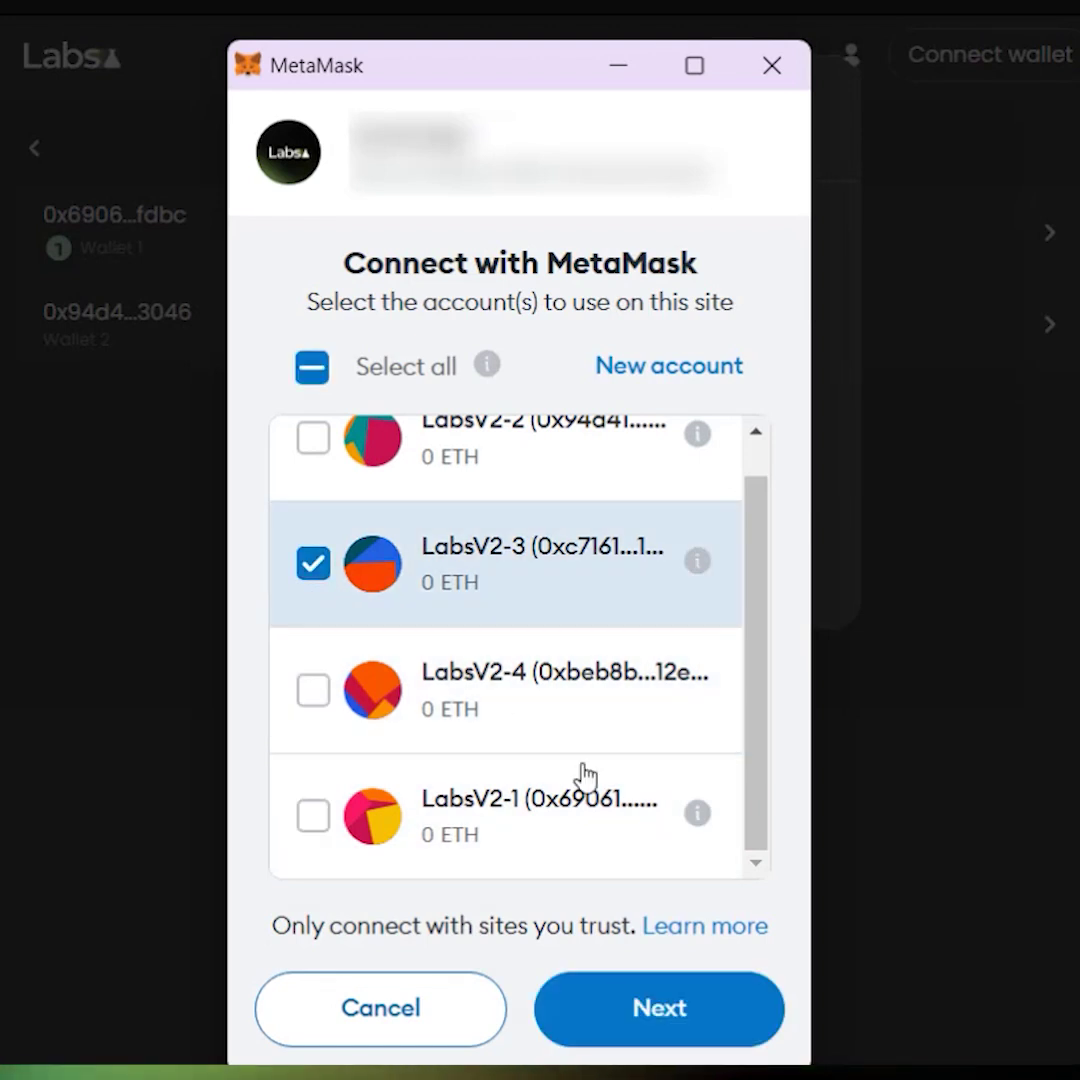
left_click(690, 1024)
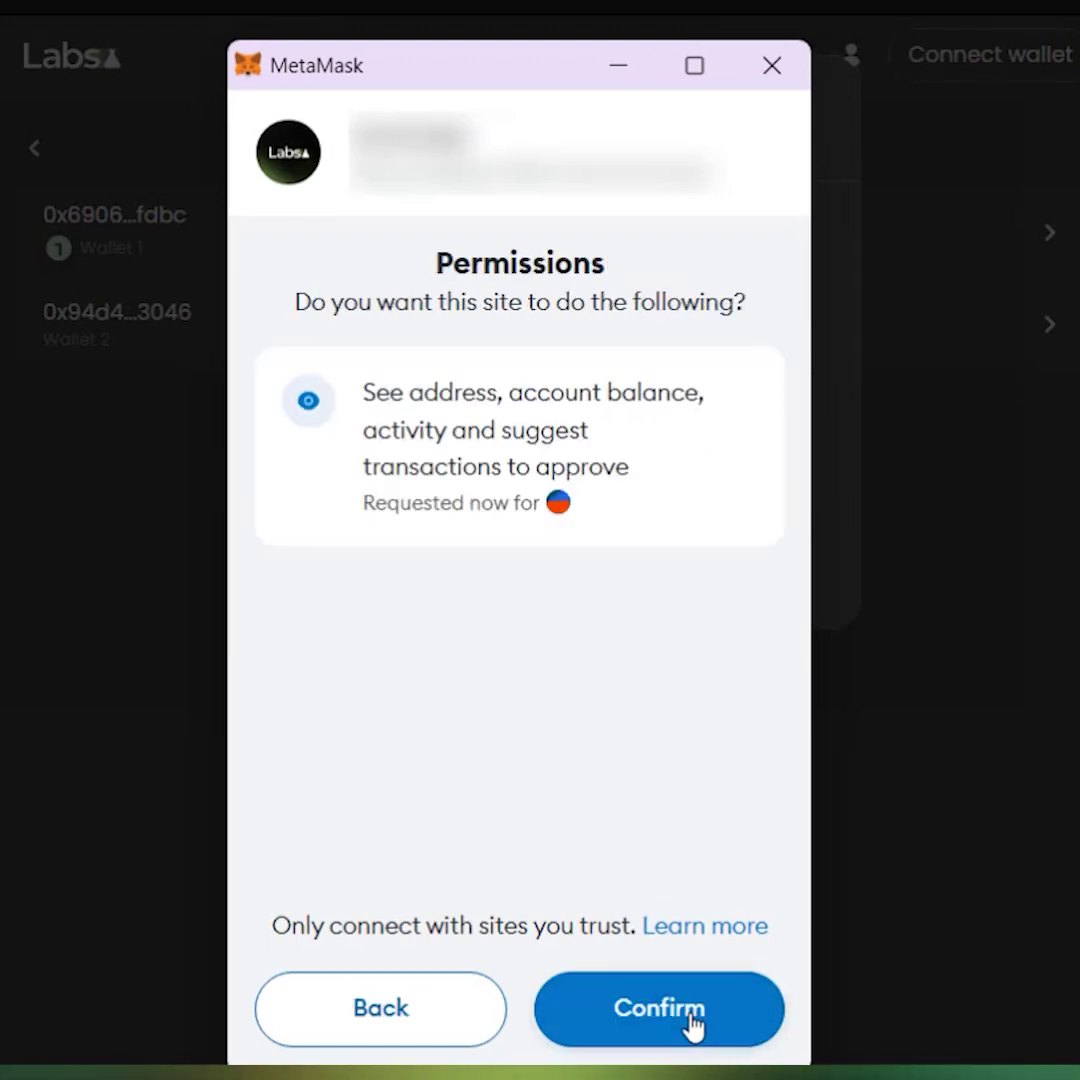
left_click(690, 1024)
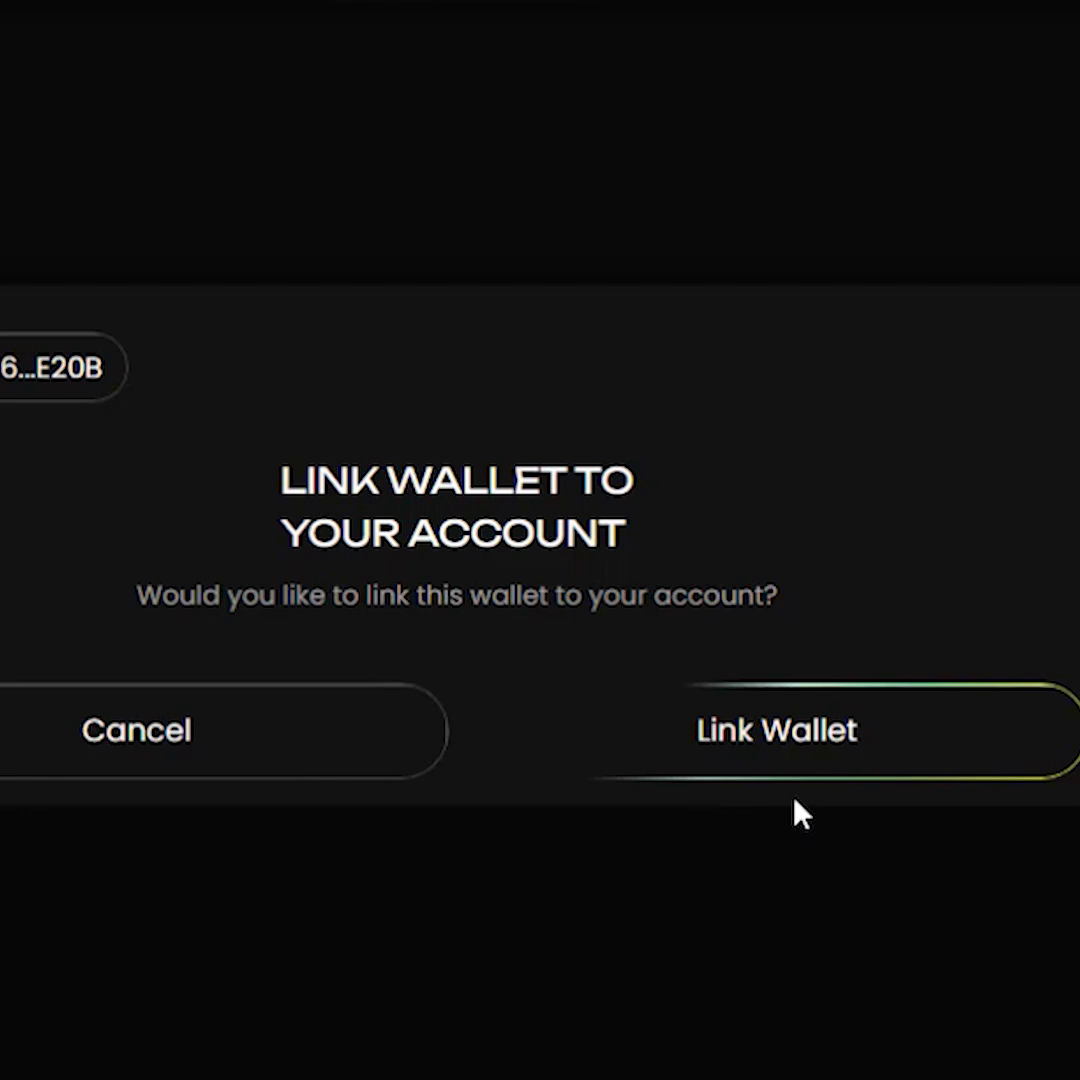
- Link the connected LabsV2-3 wallet to the account and sign the link request in MetaMask
left_click(820, 745)
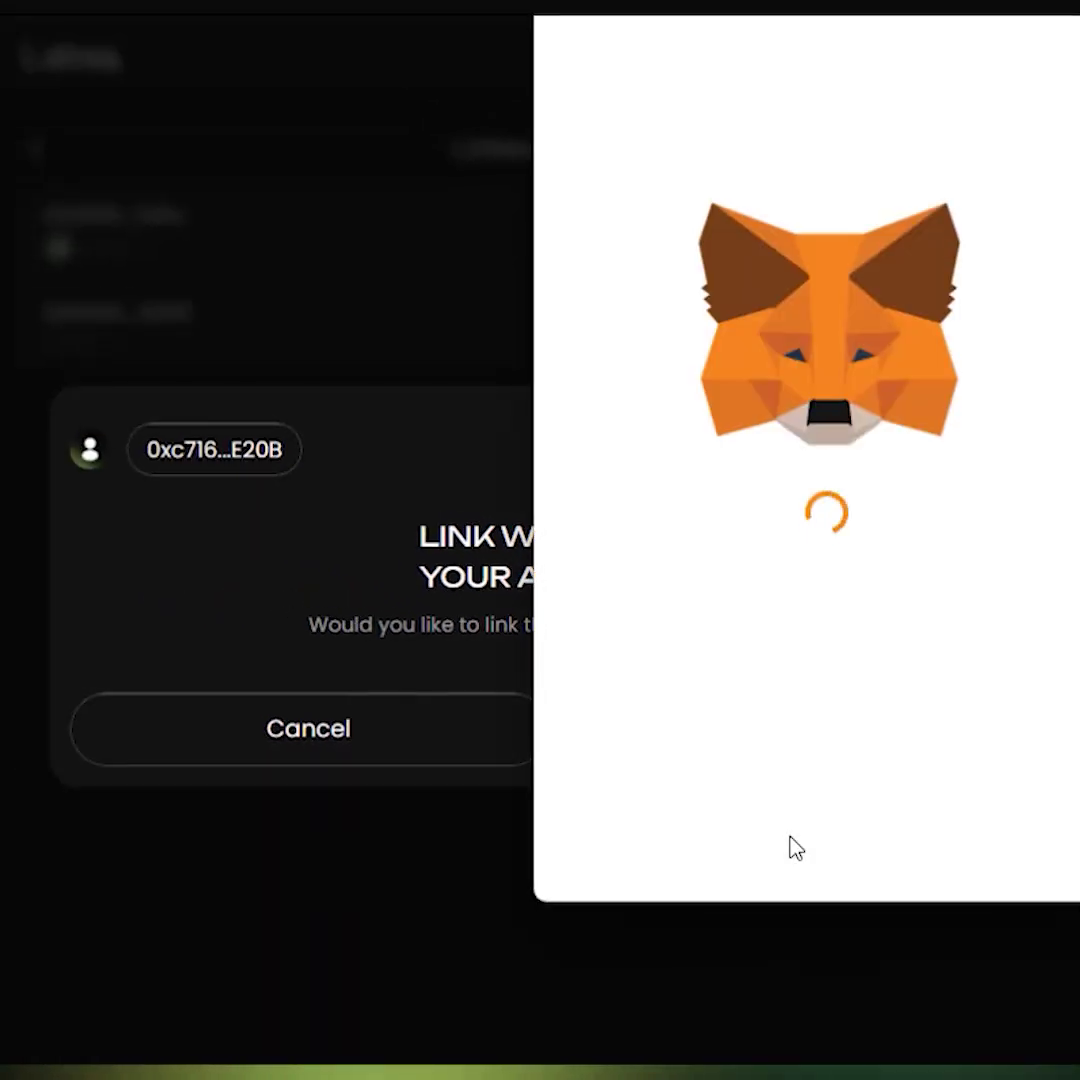
mouse_move(754, 30)
left_mouse_down()
mouse_move(627, 34)
mouse_move(542, 67)
left_mouse_up()
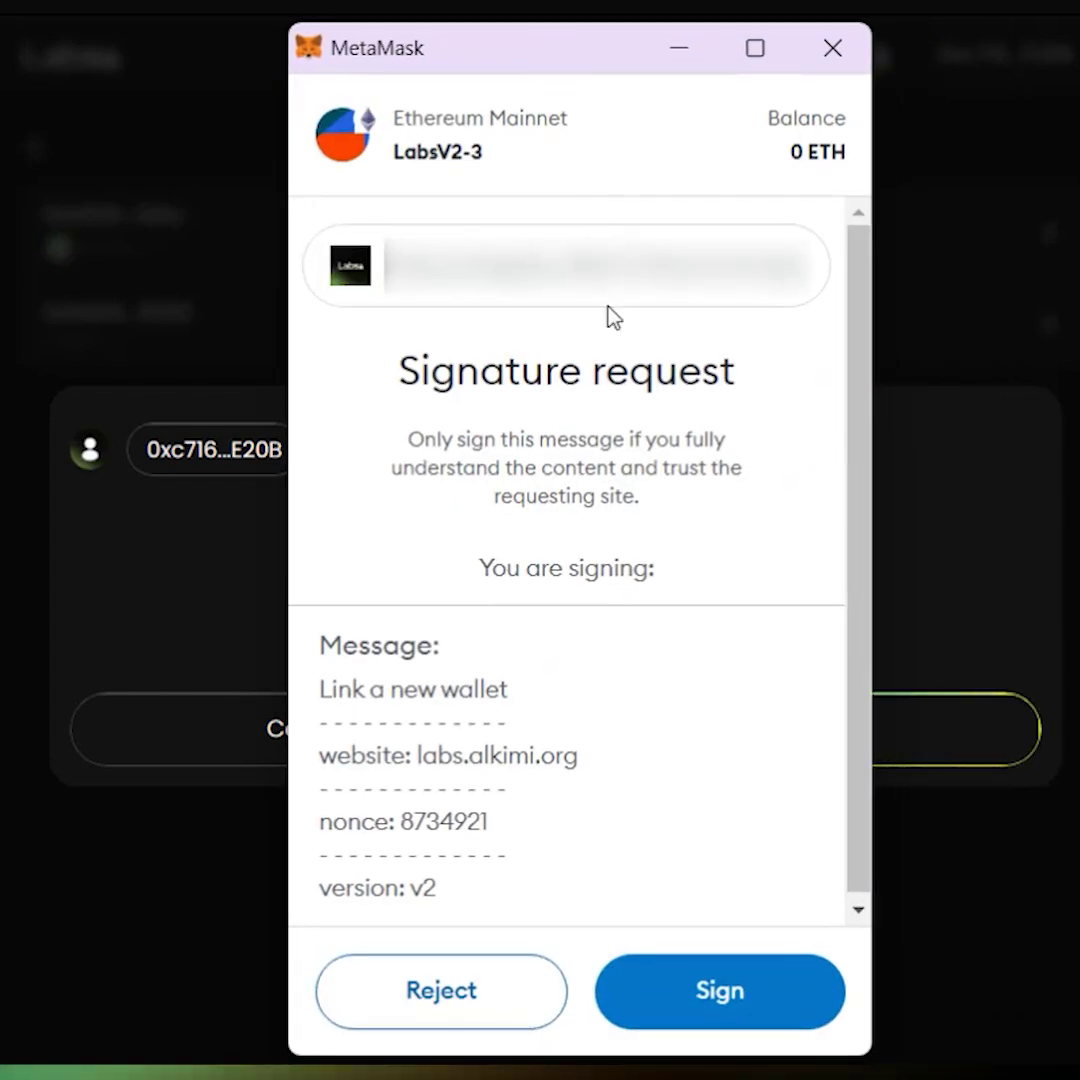
left_click(712, 1003)
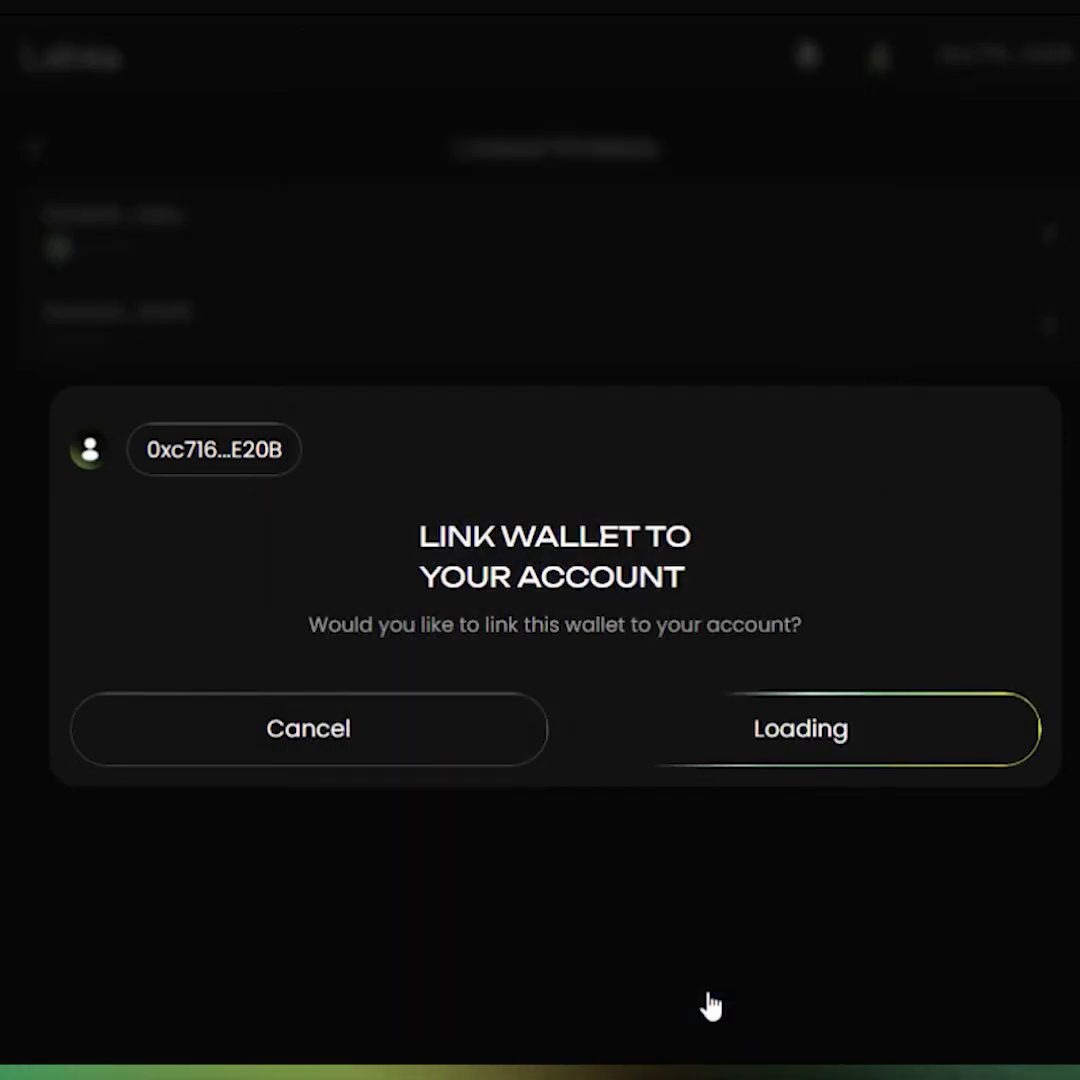
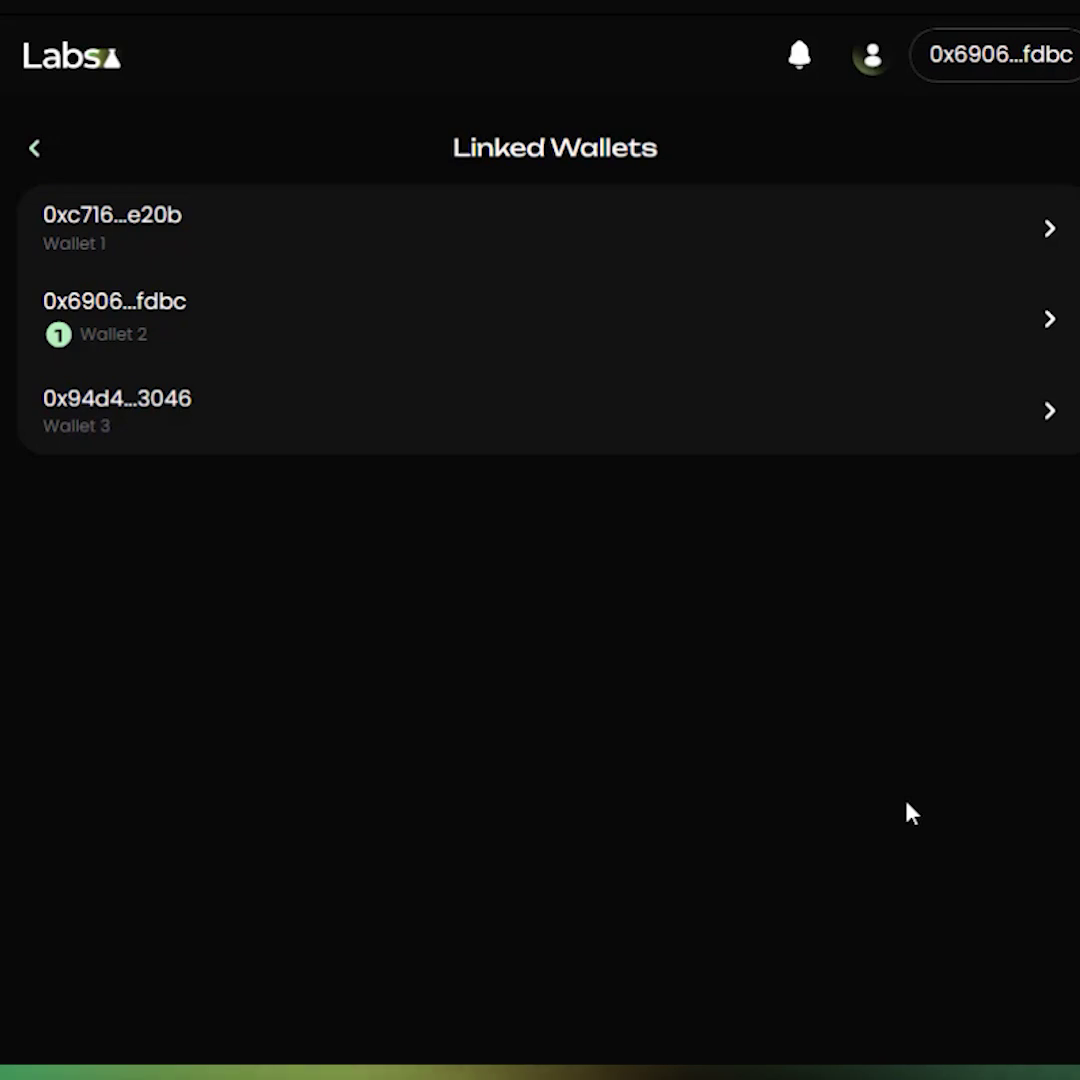
- Request Wallet 3 (LabsV2-2) as the new primary wallet and sign the change with the current primary, LabsV2-1
left_click(410, 427)
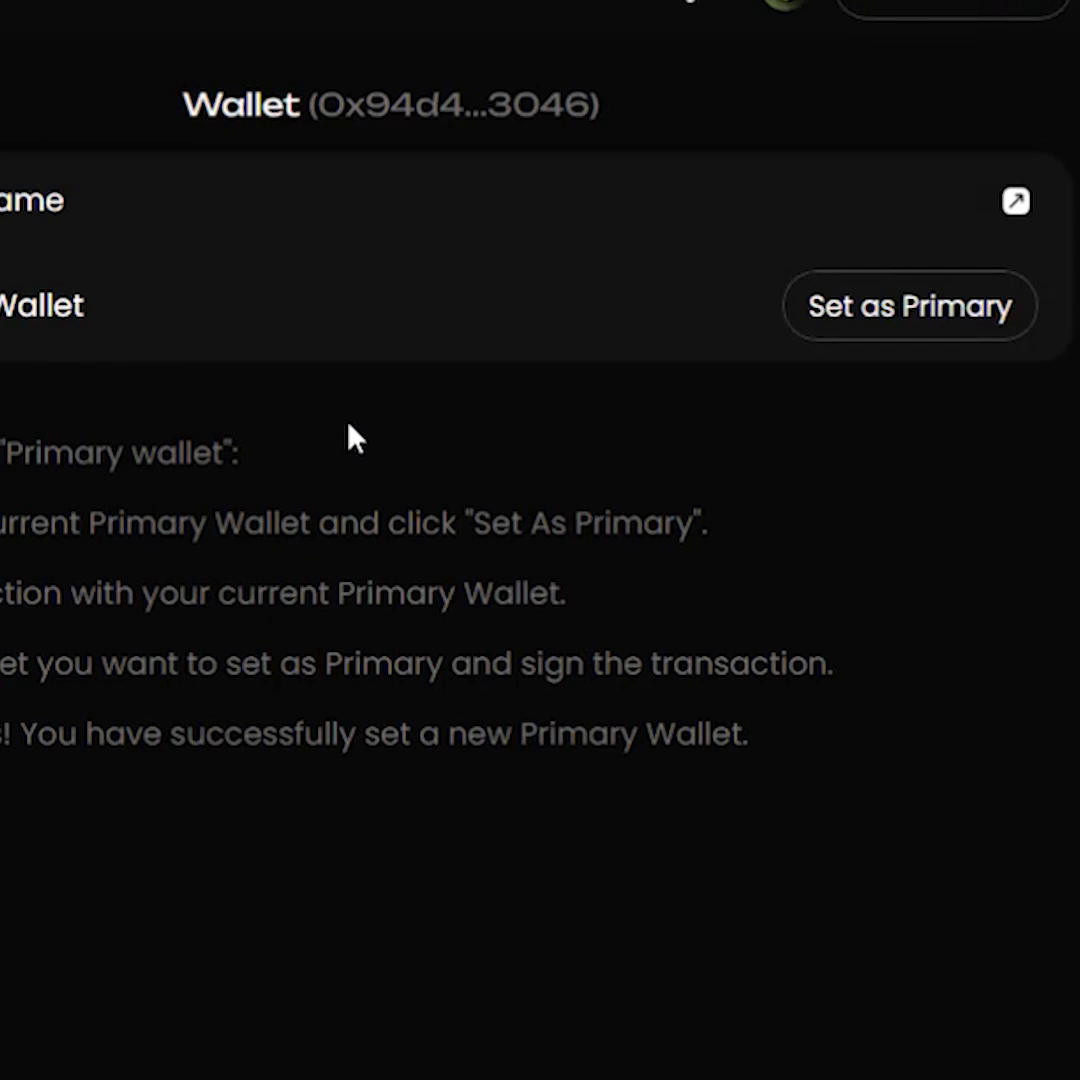
left_click(838, 314)
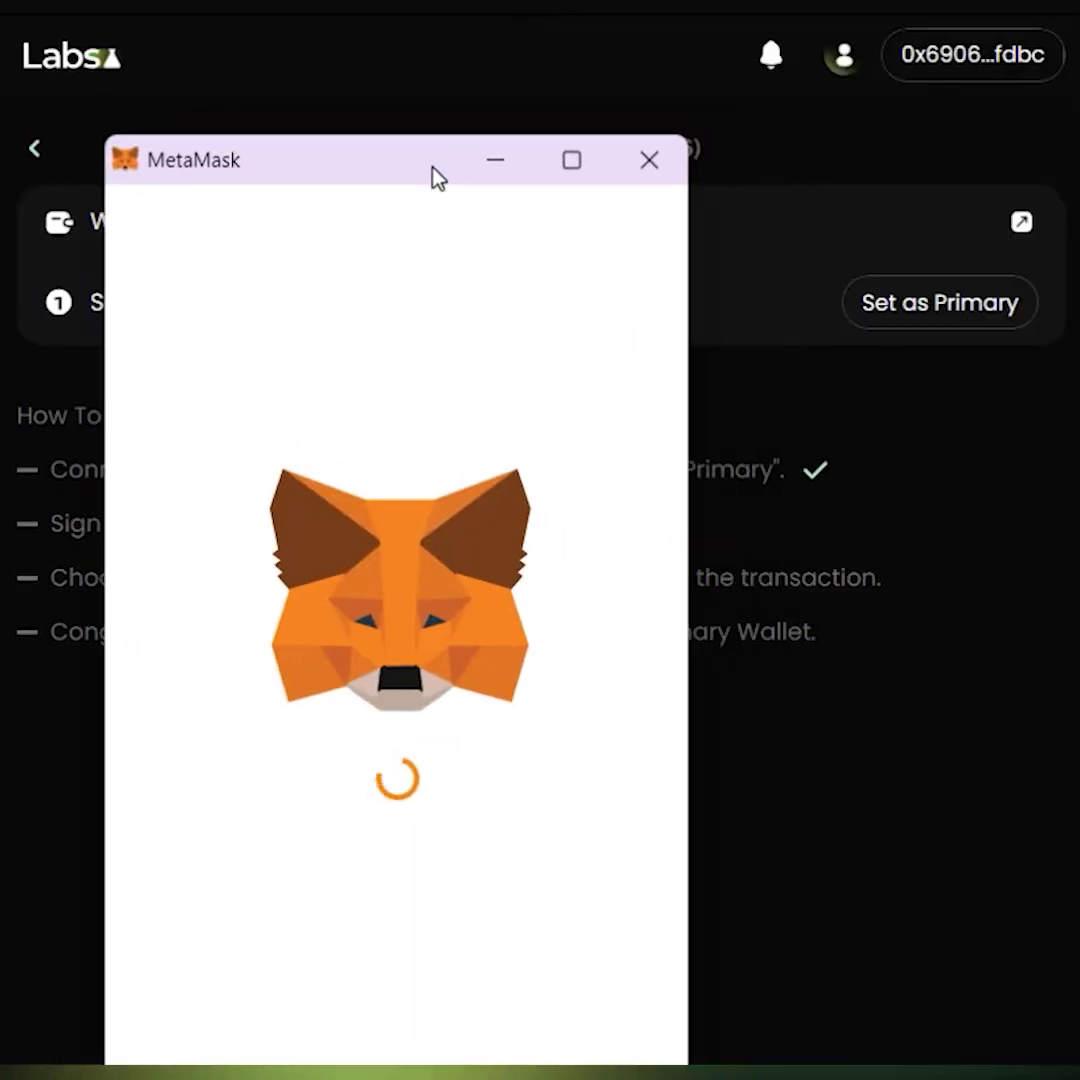
left_click_drag(439, 176, 494, 82)
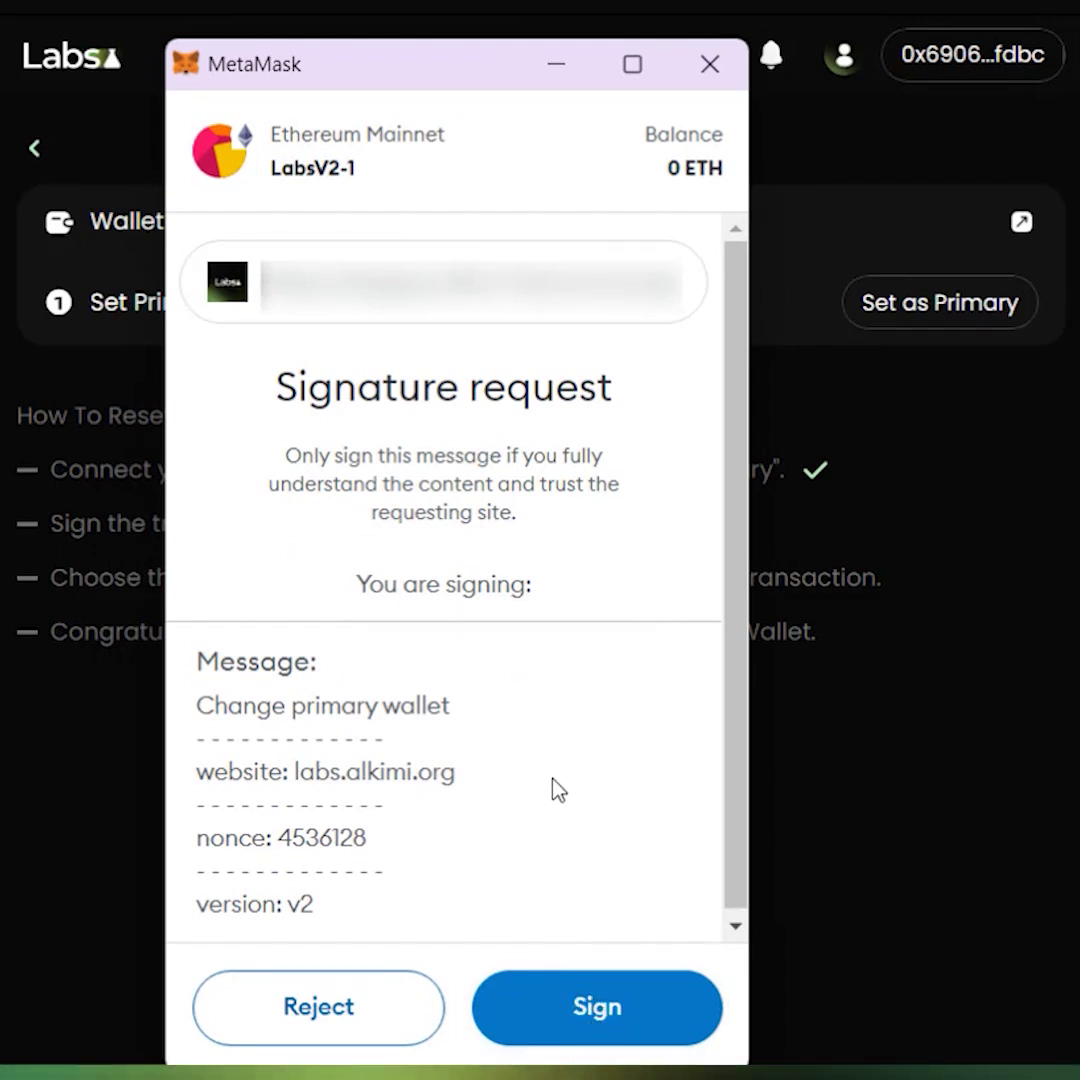
left_click(597, 1007)
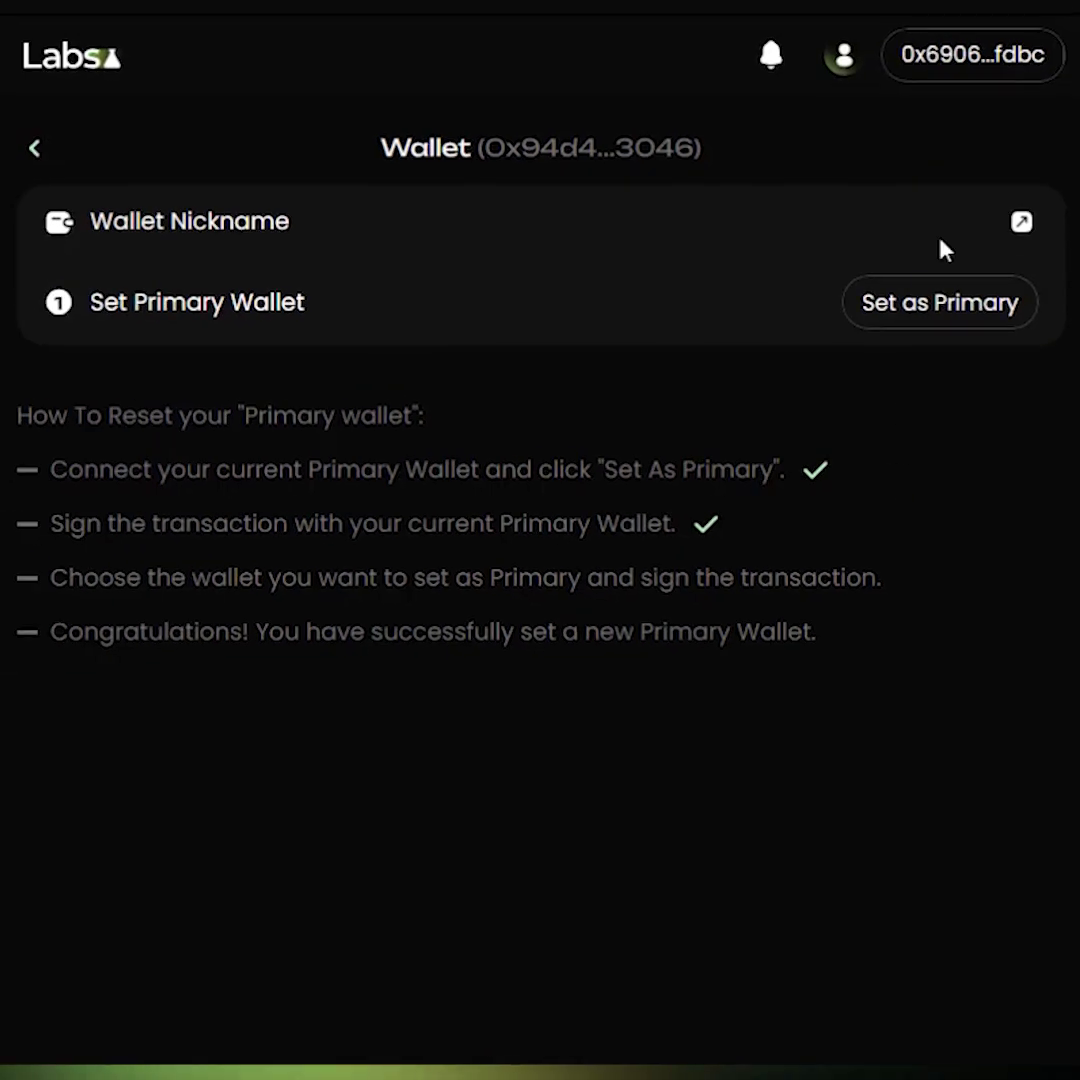
- Disconnect the current primary wallet from the site and dismiss the notification
left_click(1000, 54)
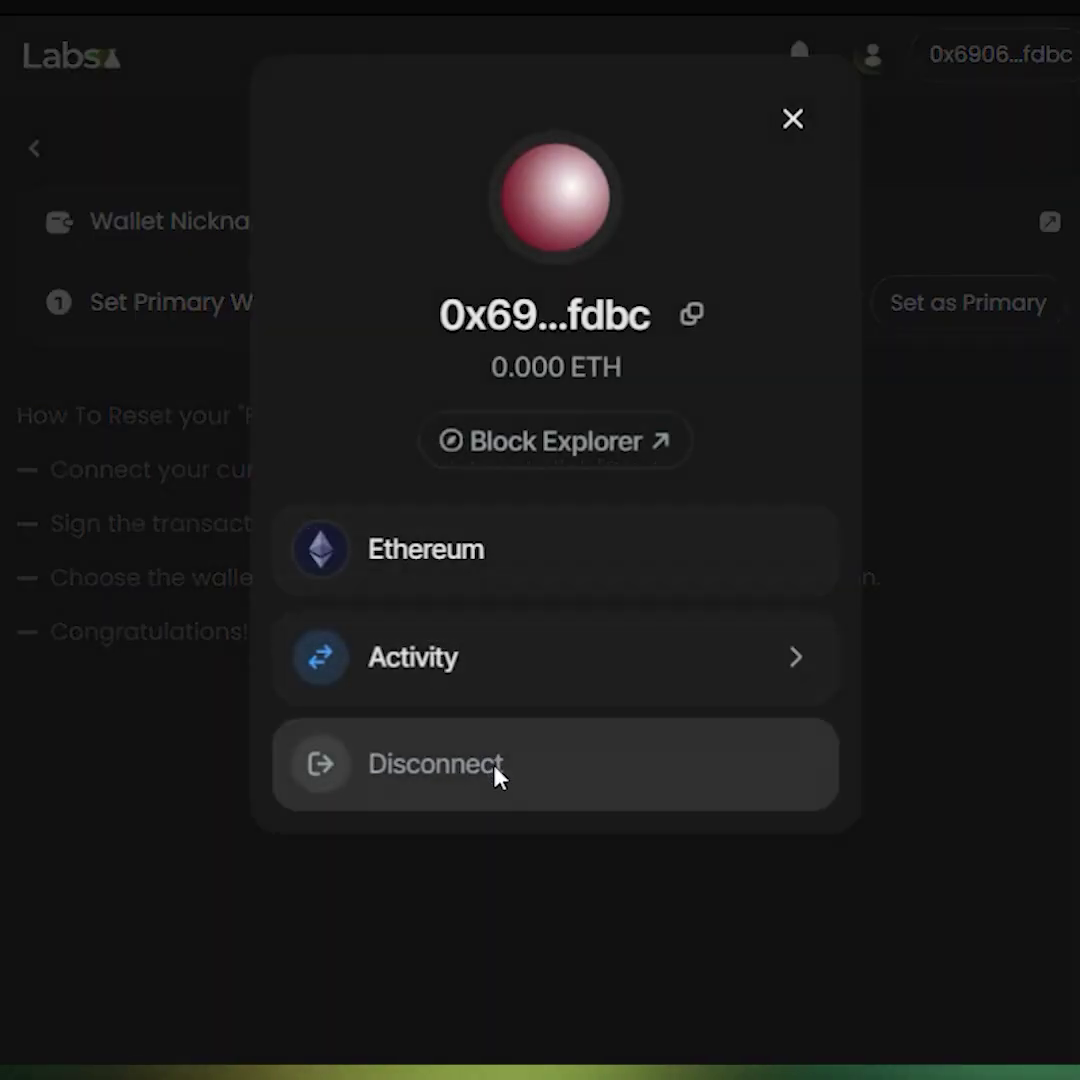
left_click(497, 770)
left_click(1022, 106)
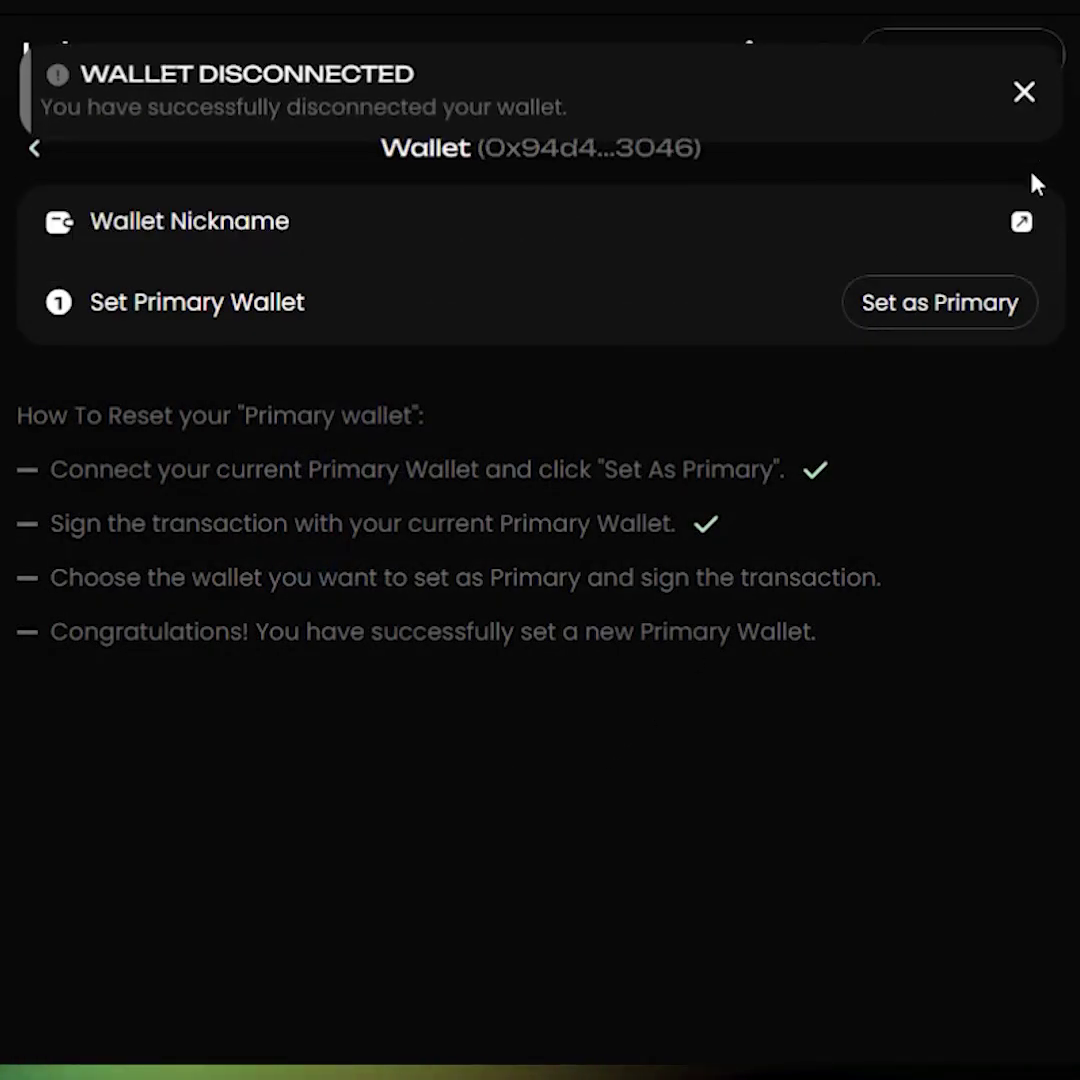
left_click(1024, 100)
- Connect the MetaMask account LabsV2-2 instead of LabsV2-1 and confirm the site's permissions
left_click(995, 62)
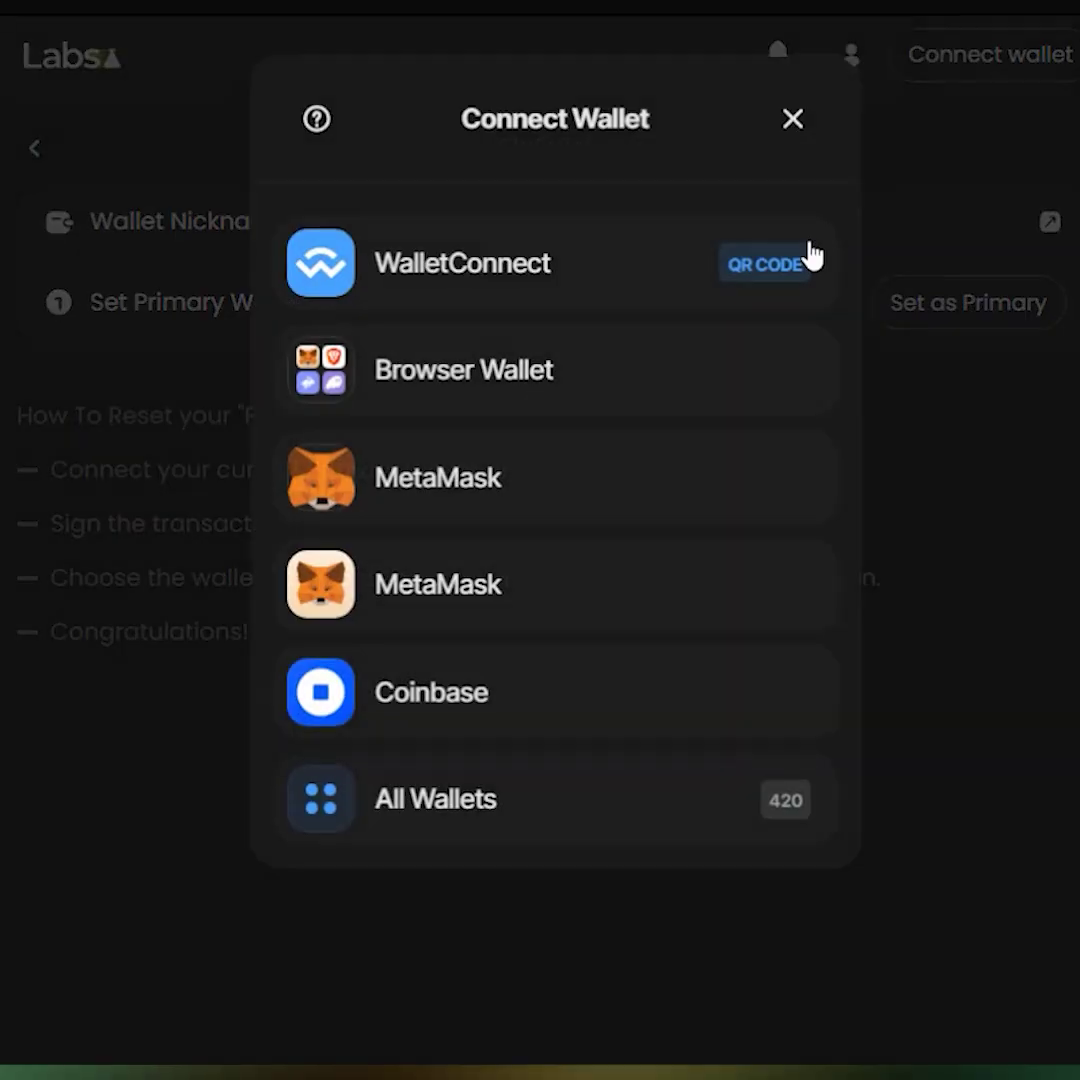
left_click(562, 450)
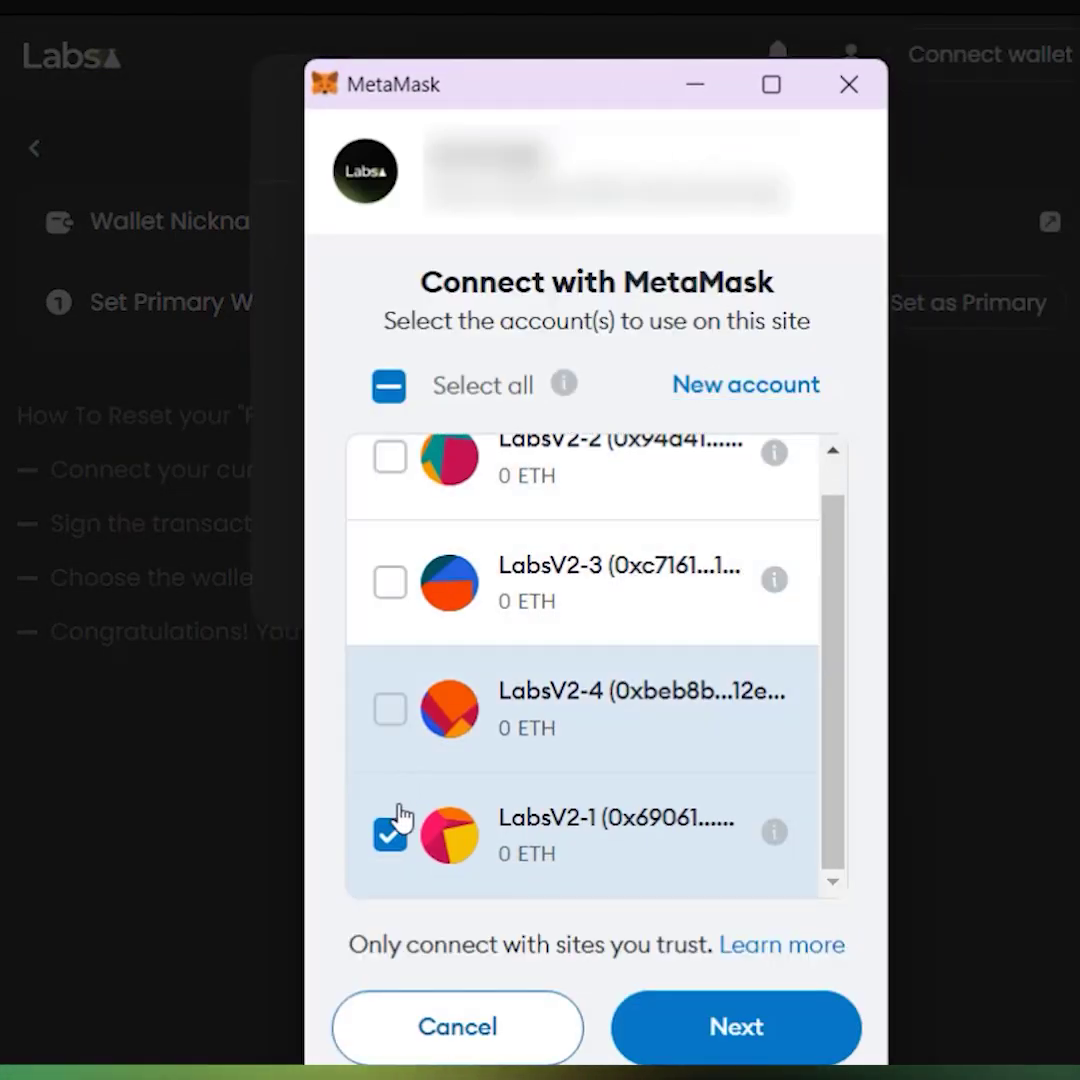
left_click(391, 838)
left_click(389, 458)
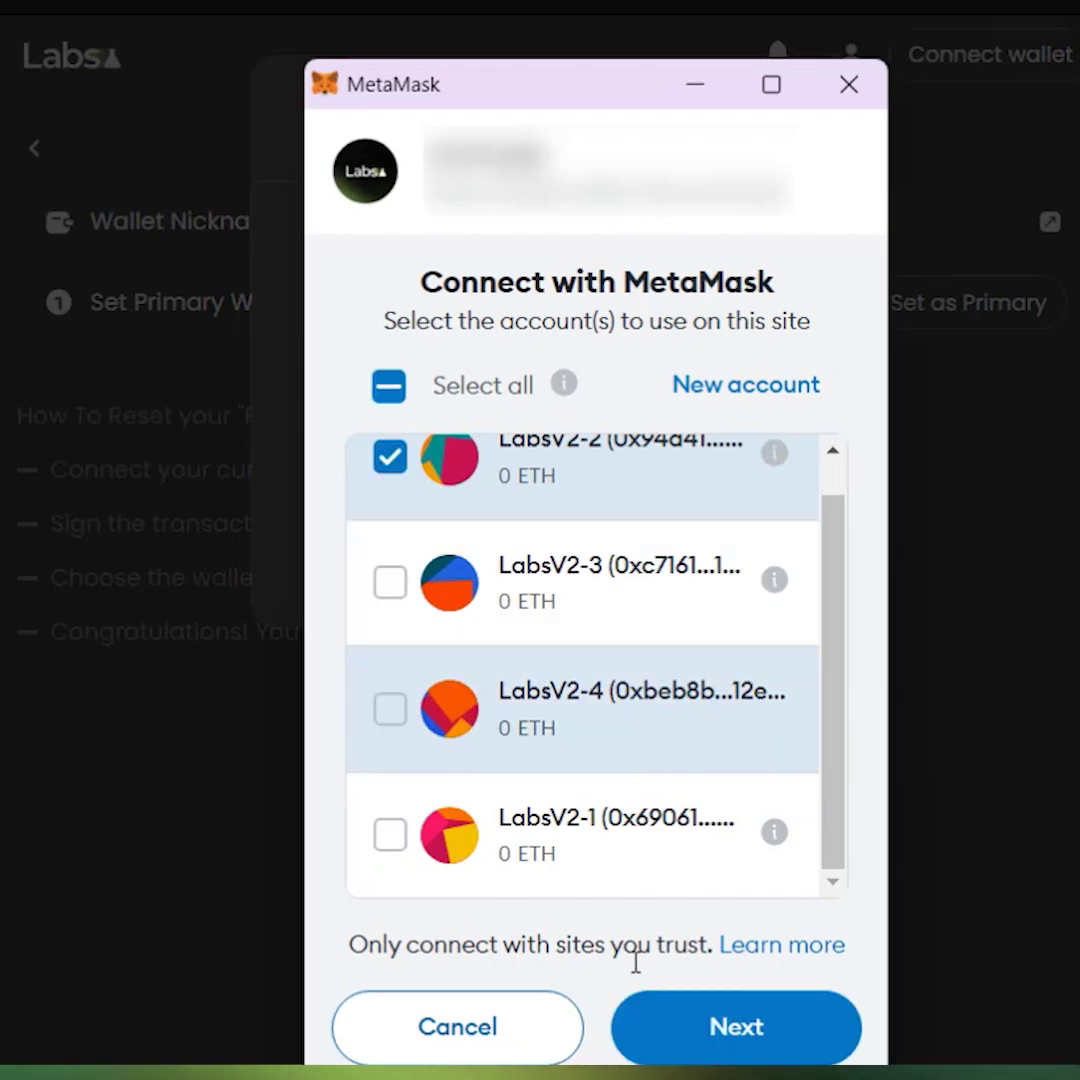
left_click(700, 1038)
left_click(700, 1027)
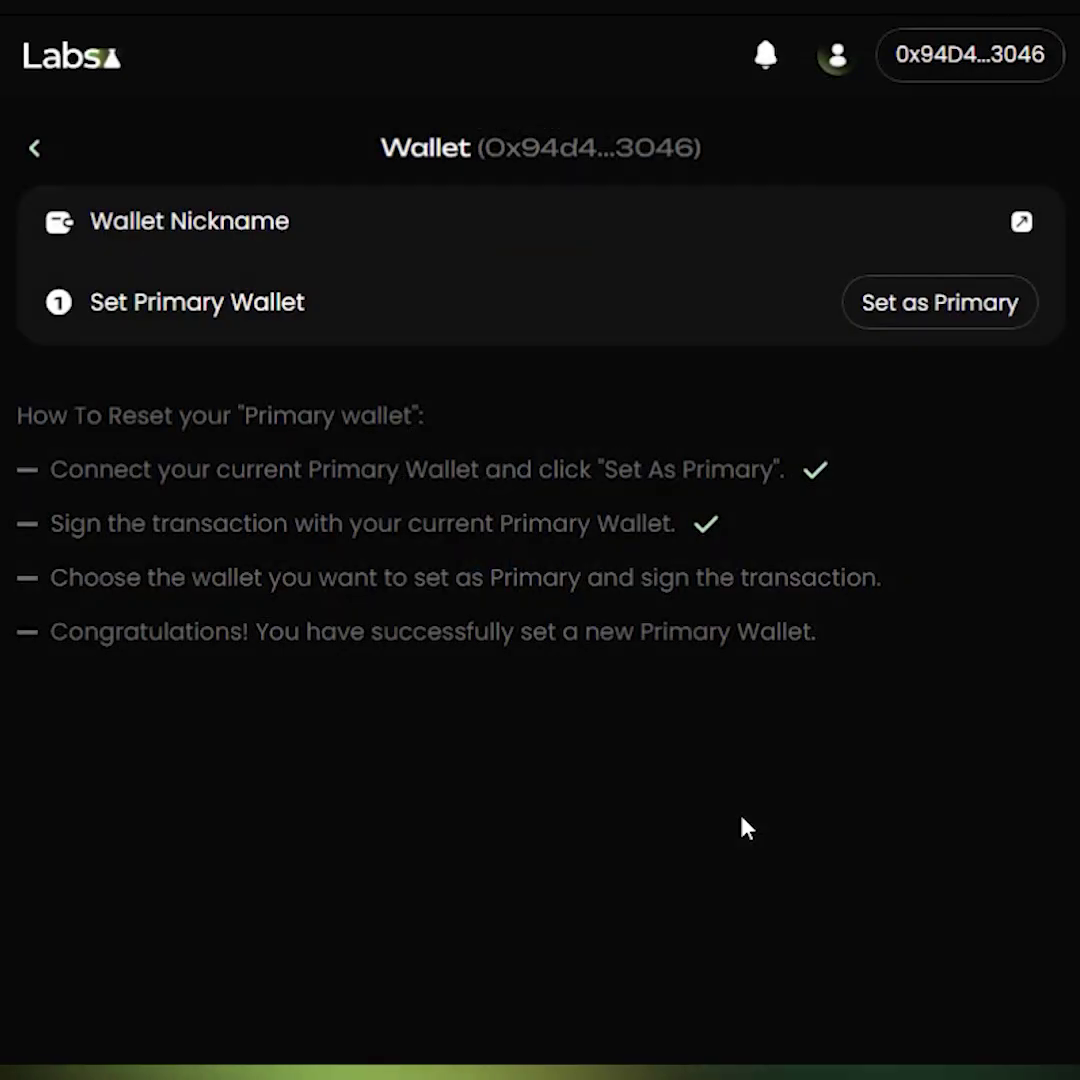
- Sign the primary wallet change with LabsV2-2, dismiss the notification and return to the linked wallets list
left_click(887, 45)
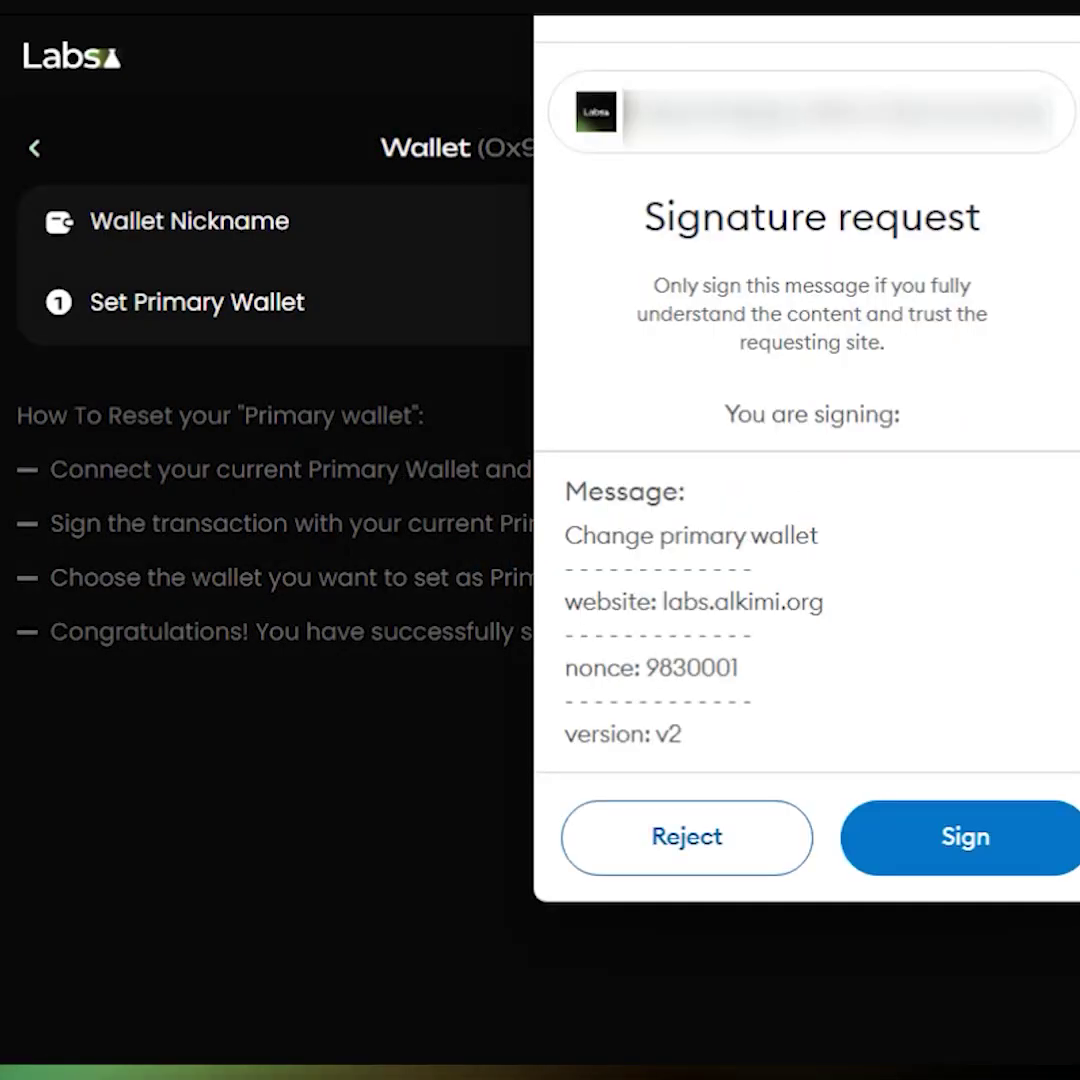
left_click_drag(815, 8, 632, 84)
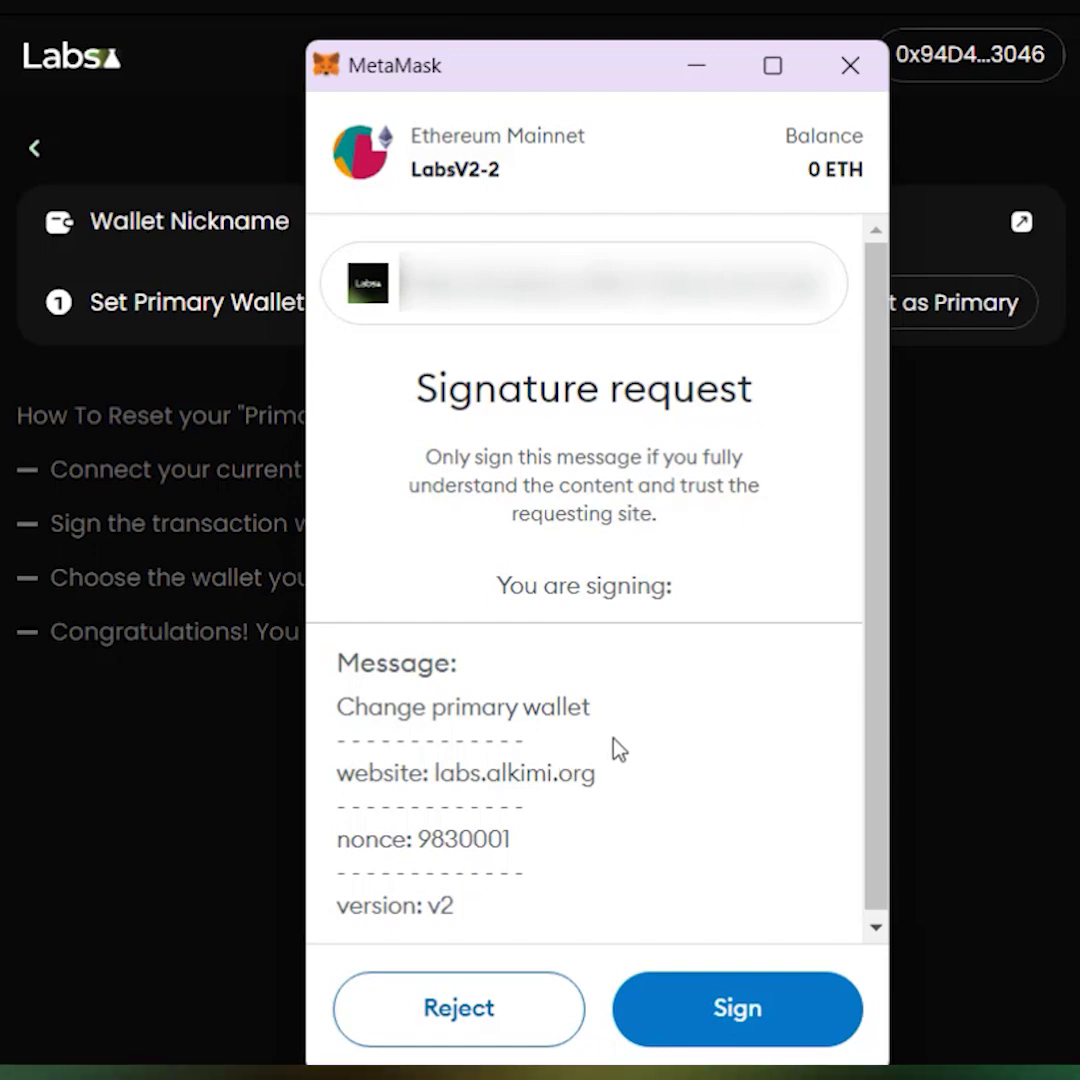
left_click(720, 1018)
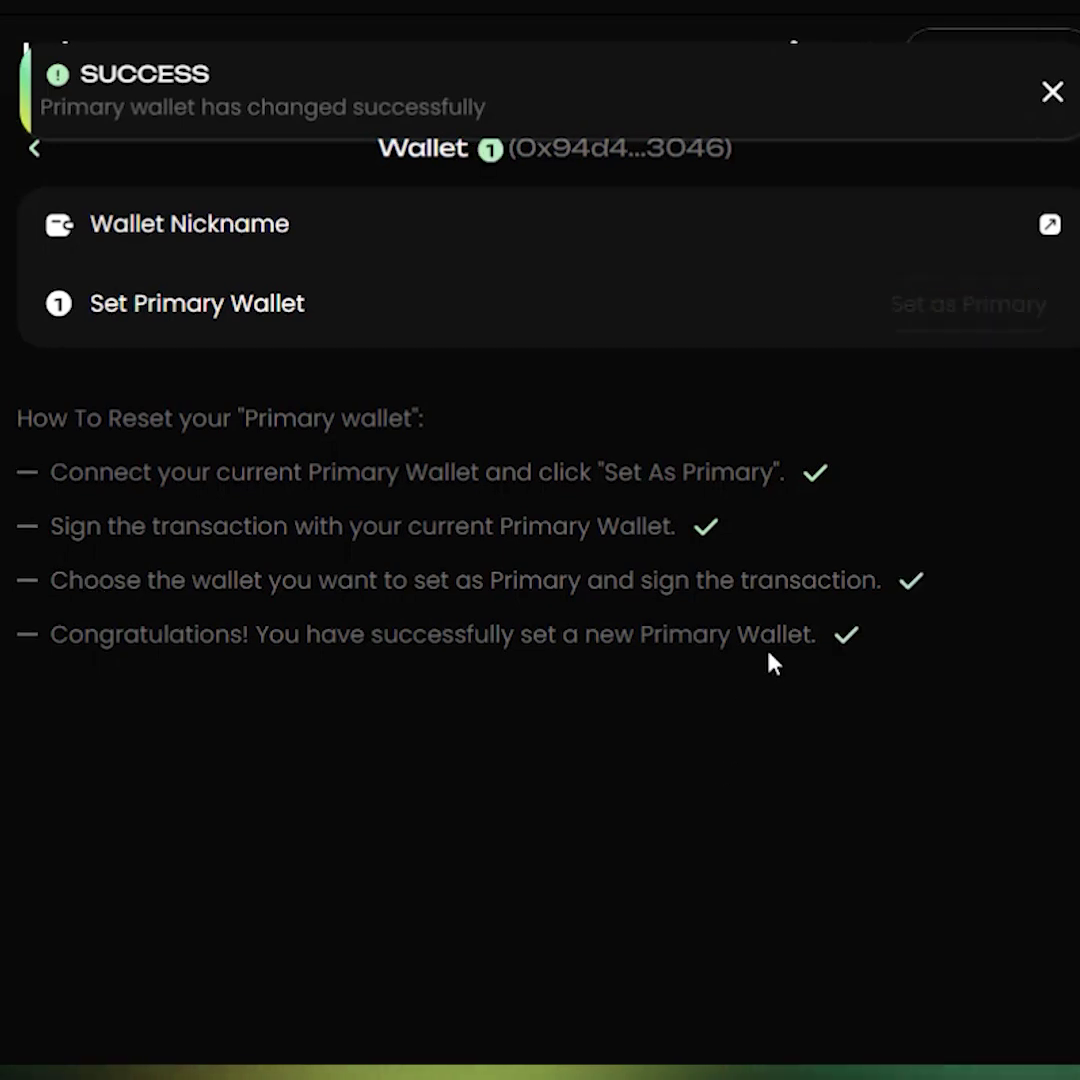
left_click(1052, 92)
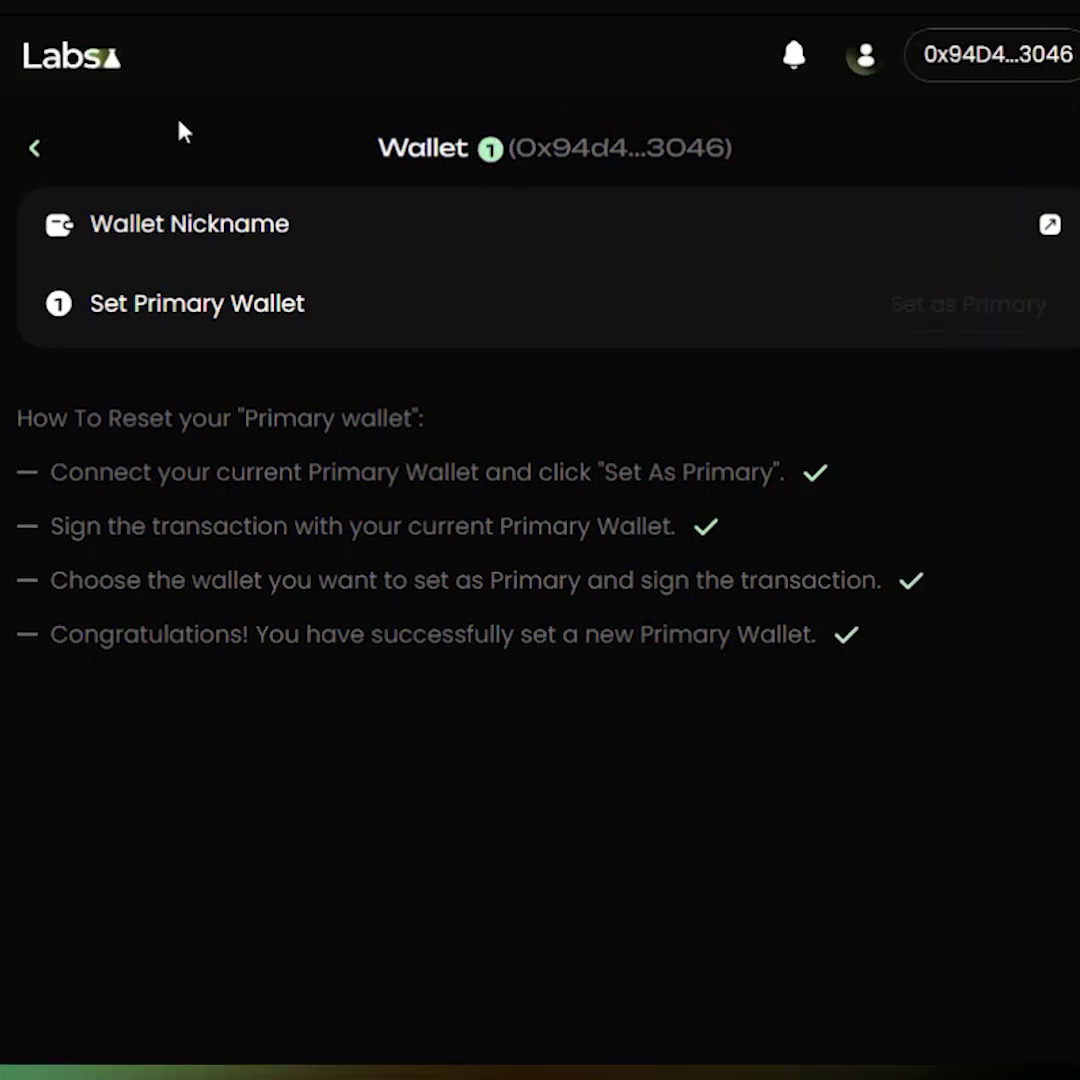
left_click(35, 150)
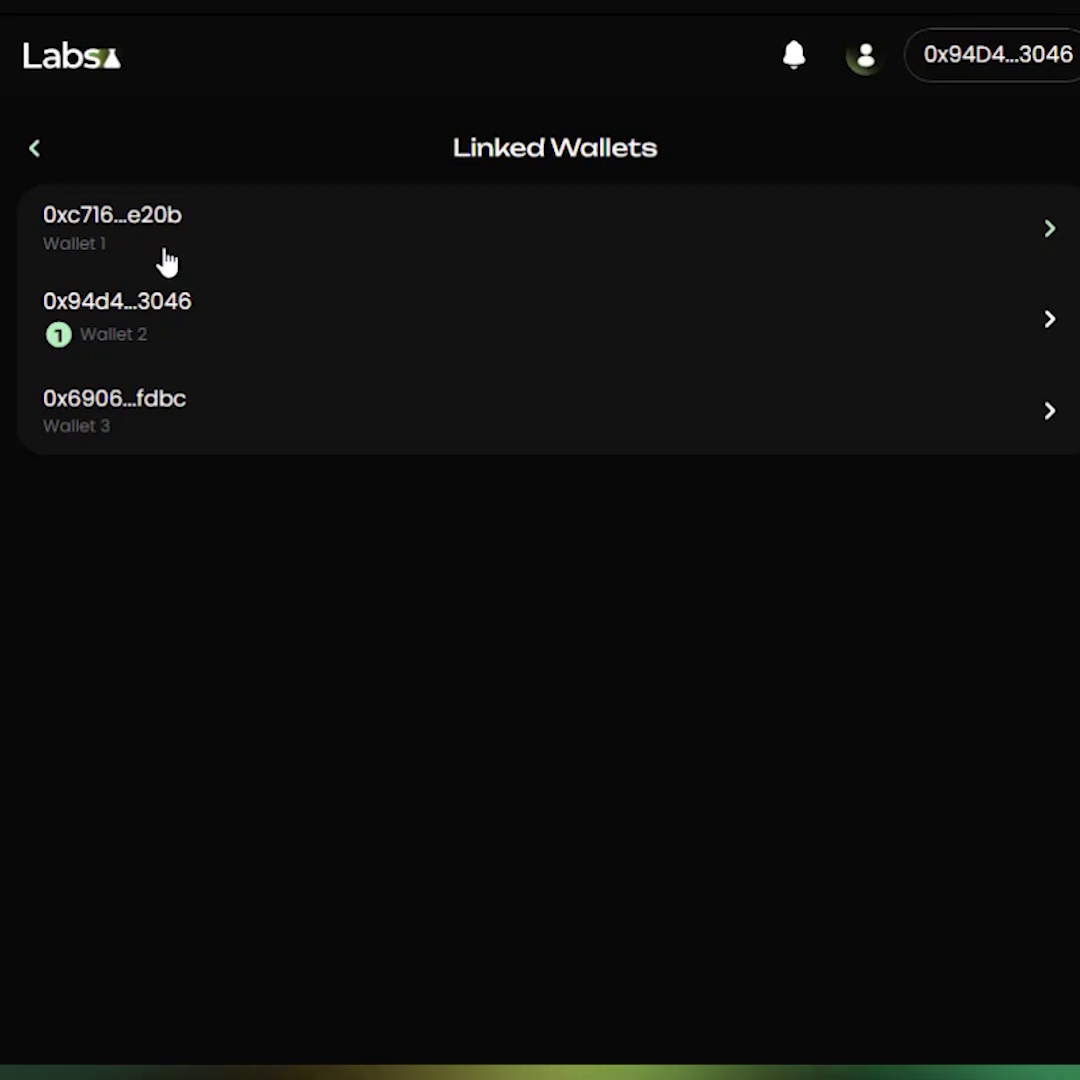
- Disconnect the current wallet and connect the MetaMask account LabsV2-3 in its place, approving the requested permissions
left_click(957, 68)
left_click(543, 787)
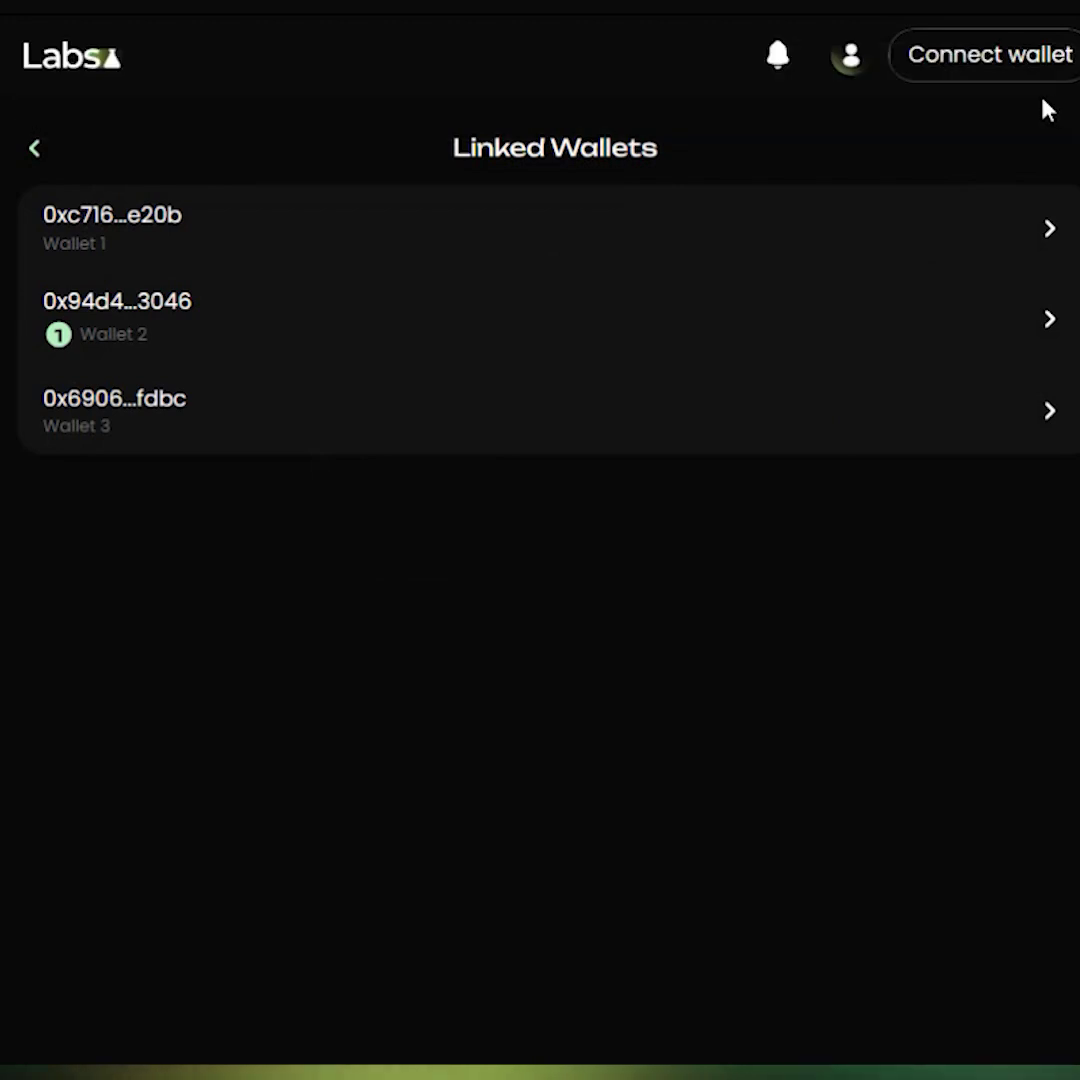
left_click(1005, 64)
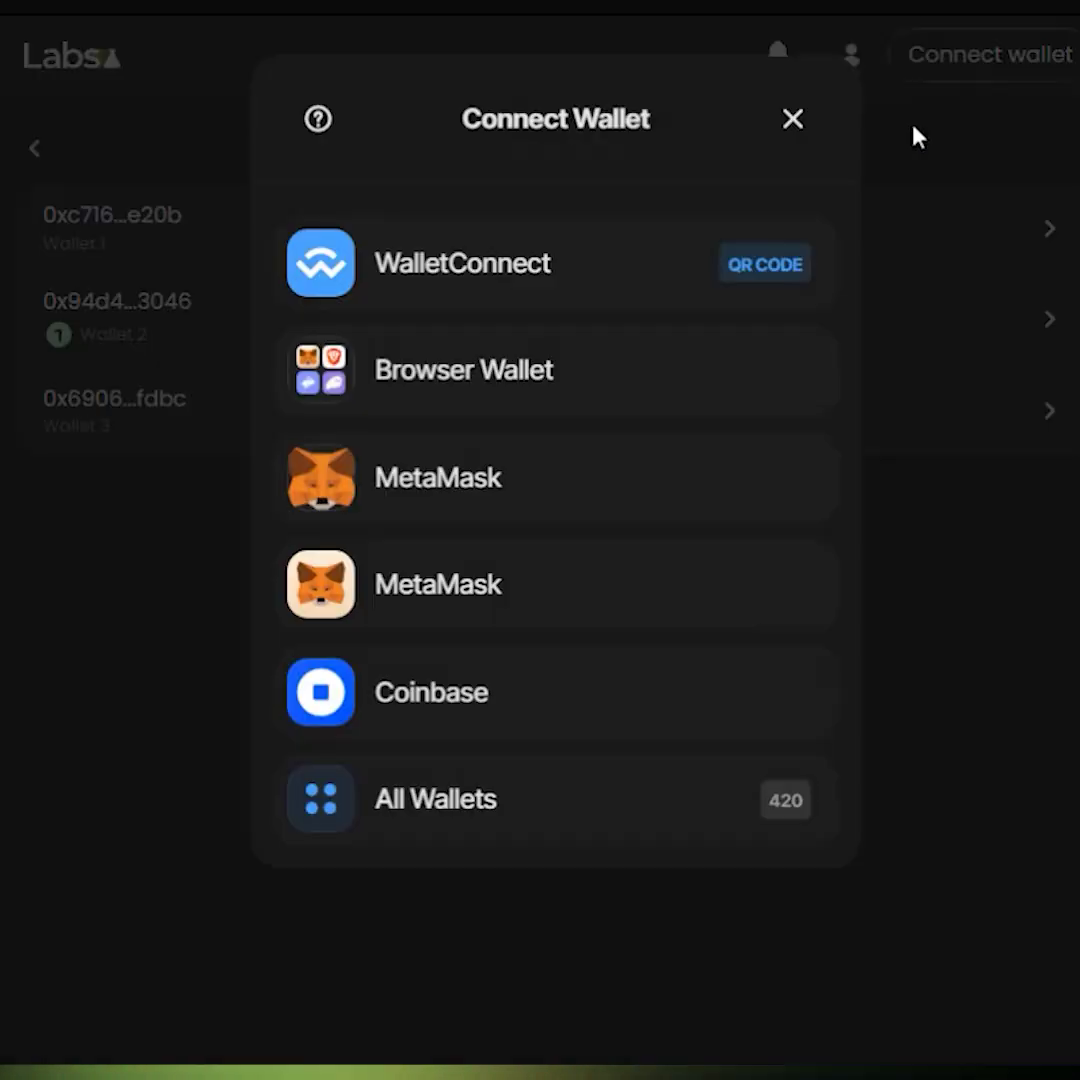
left_click(524, 492)
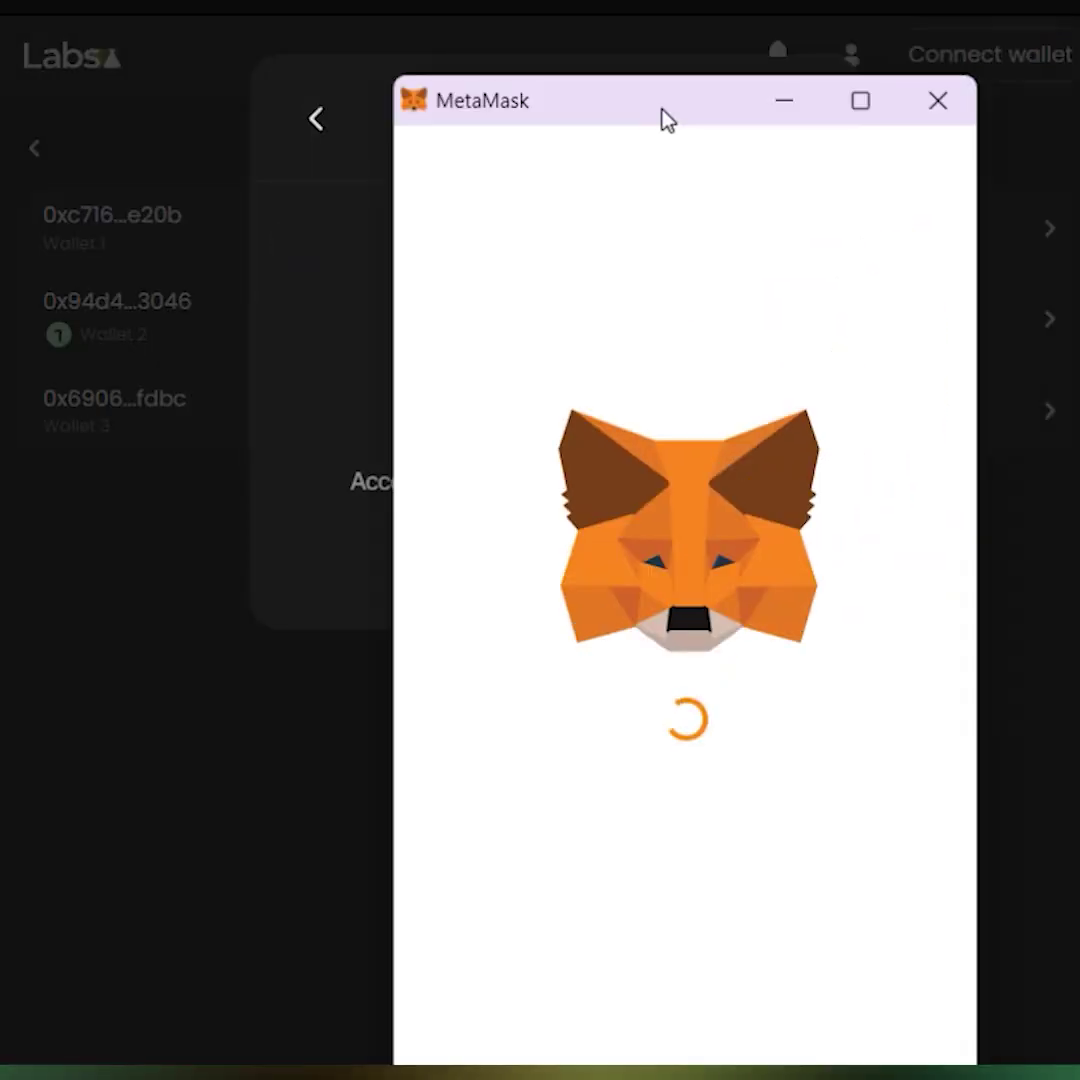
left_click(467, 837)
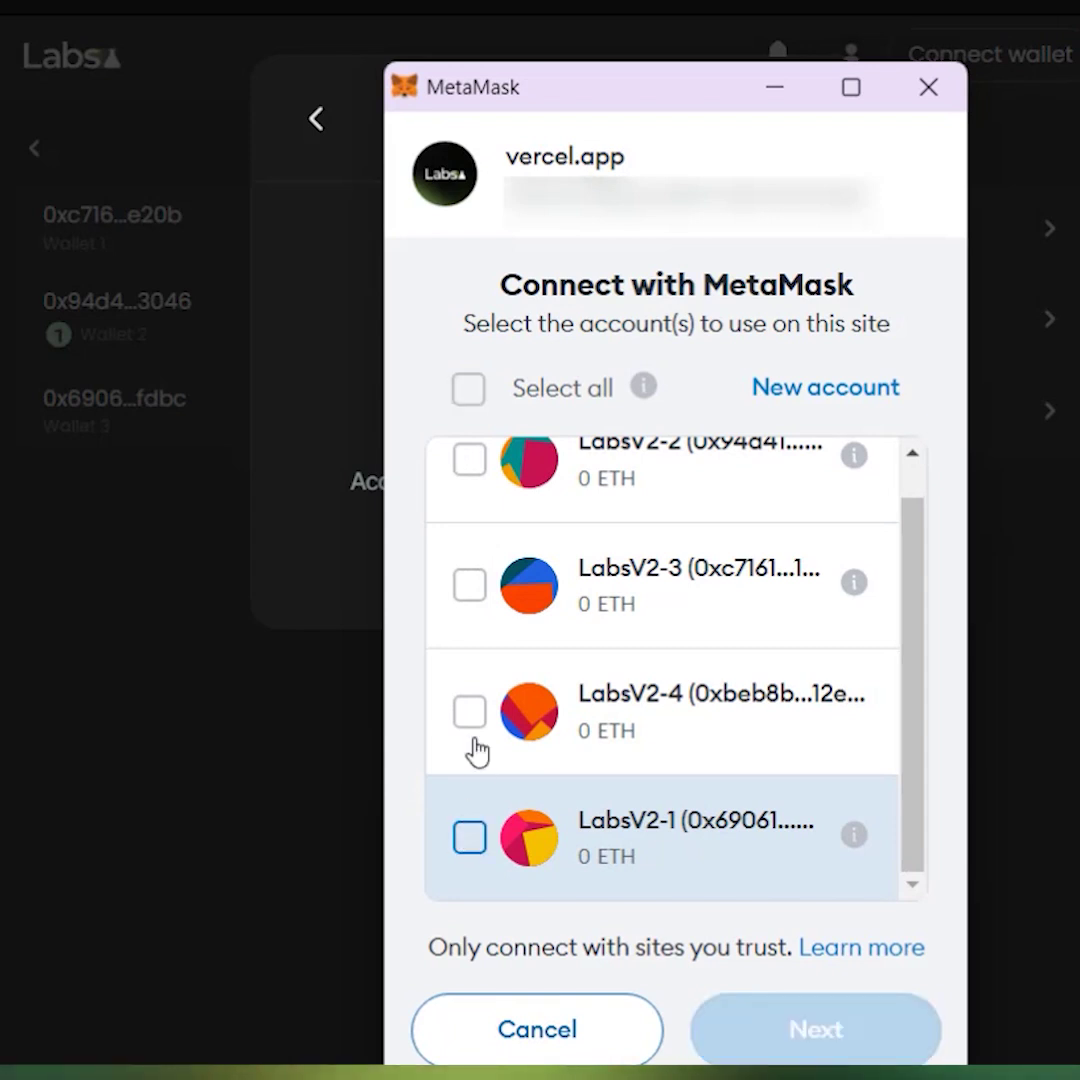
left_click(472, 592)
left_click(812, 1030)
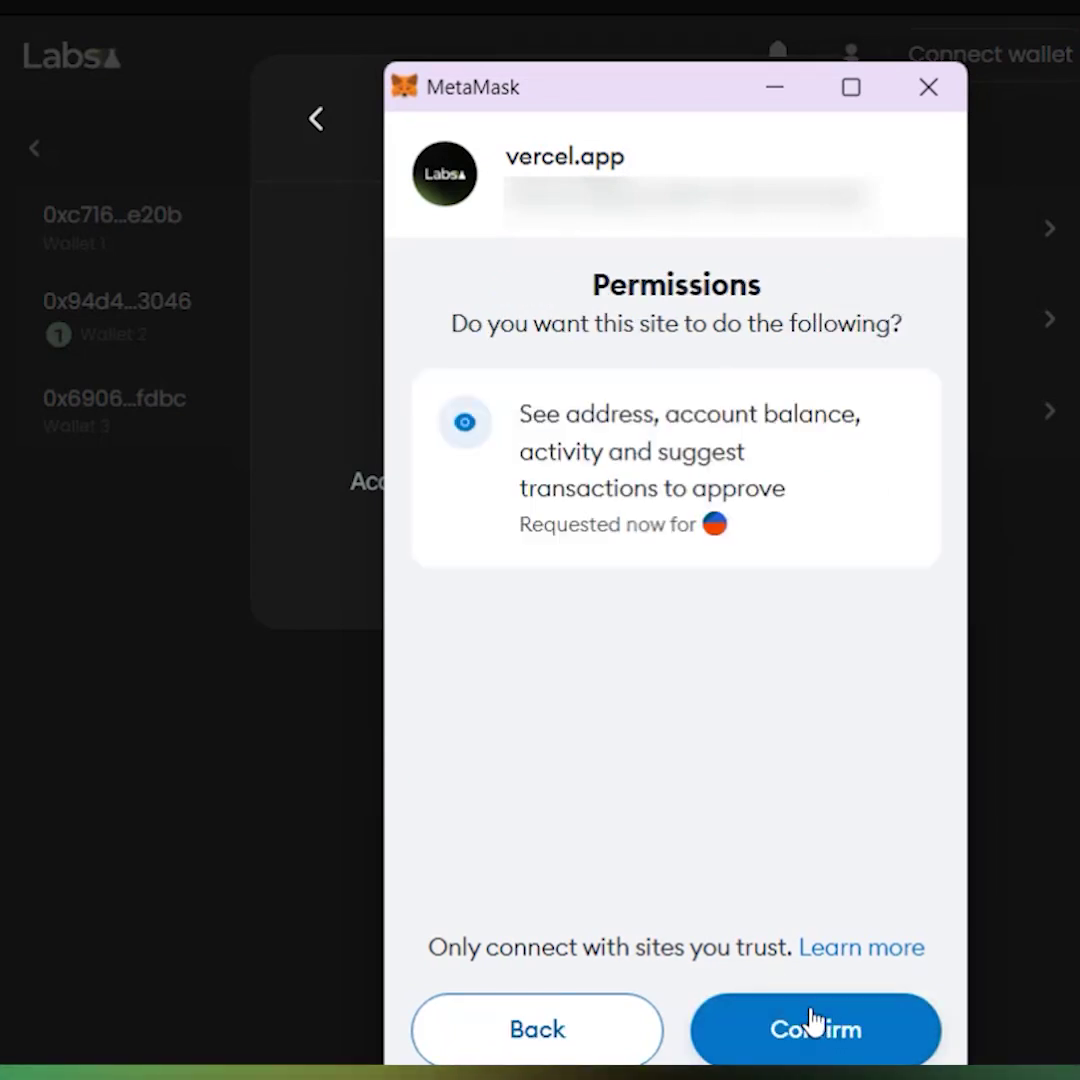
left_click(812, 1030)
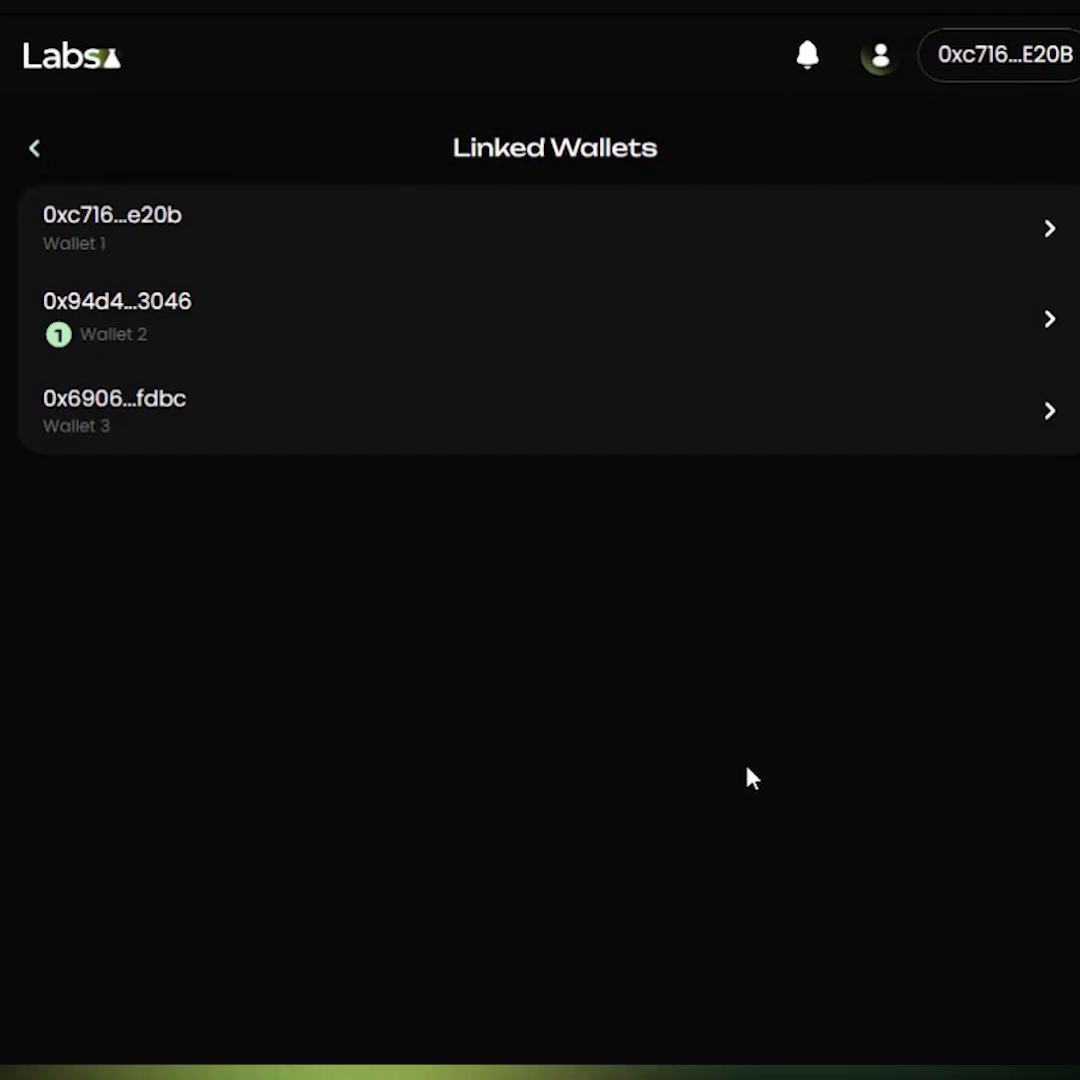
- Remove linked Wallet 1 from the account and sign the deletion request in MetaMask with LabsV2-3
left_click(760, 238)
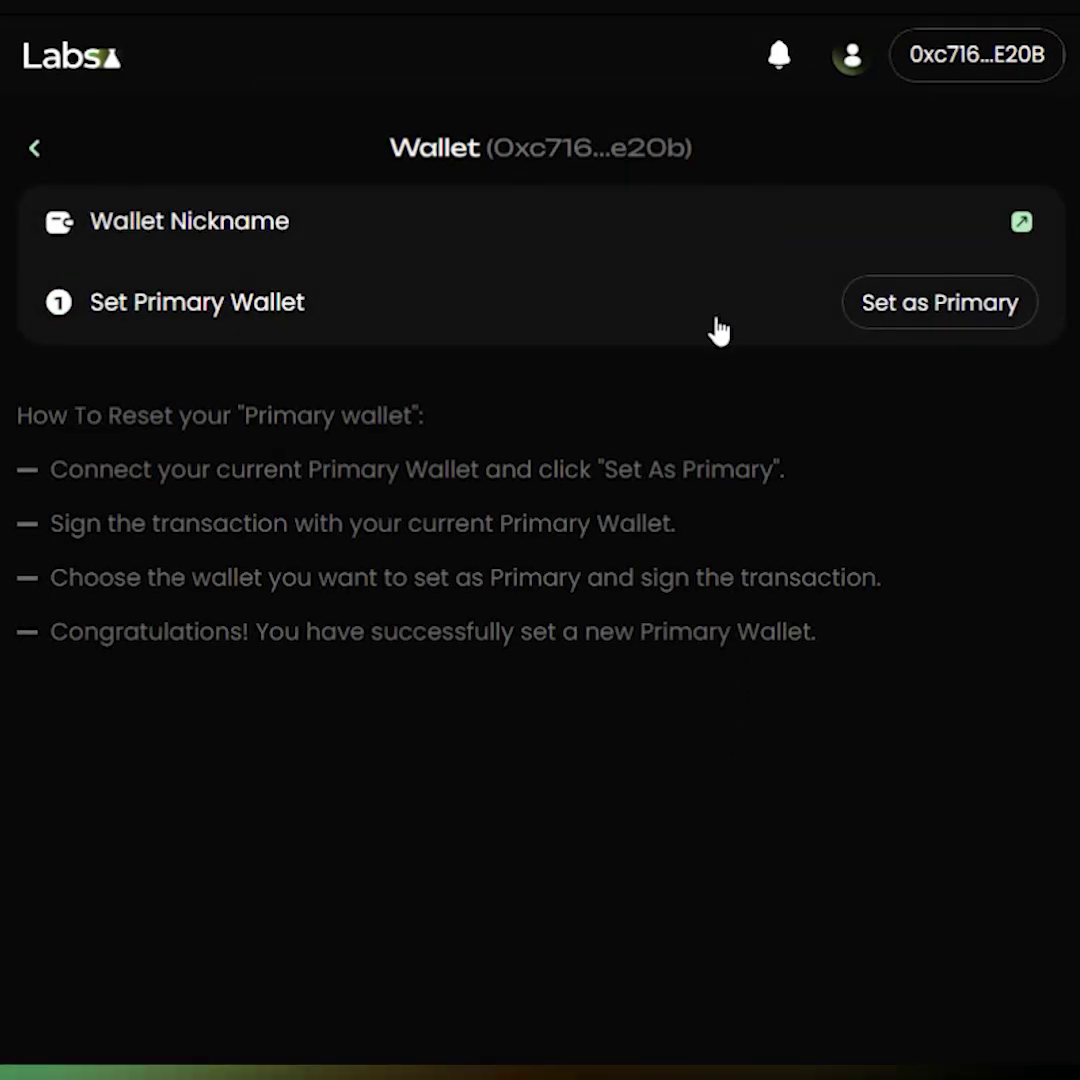
scroll(540, 500, "down", 2)
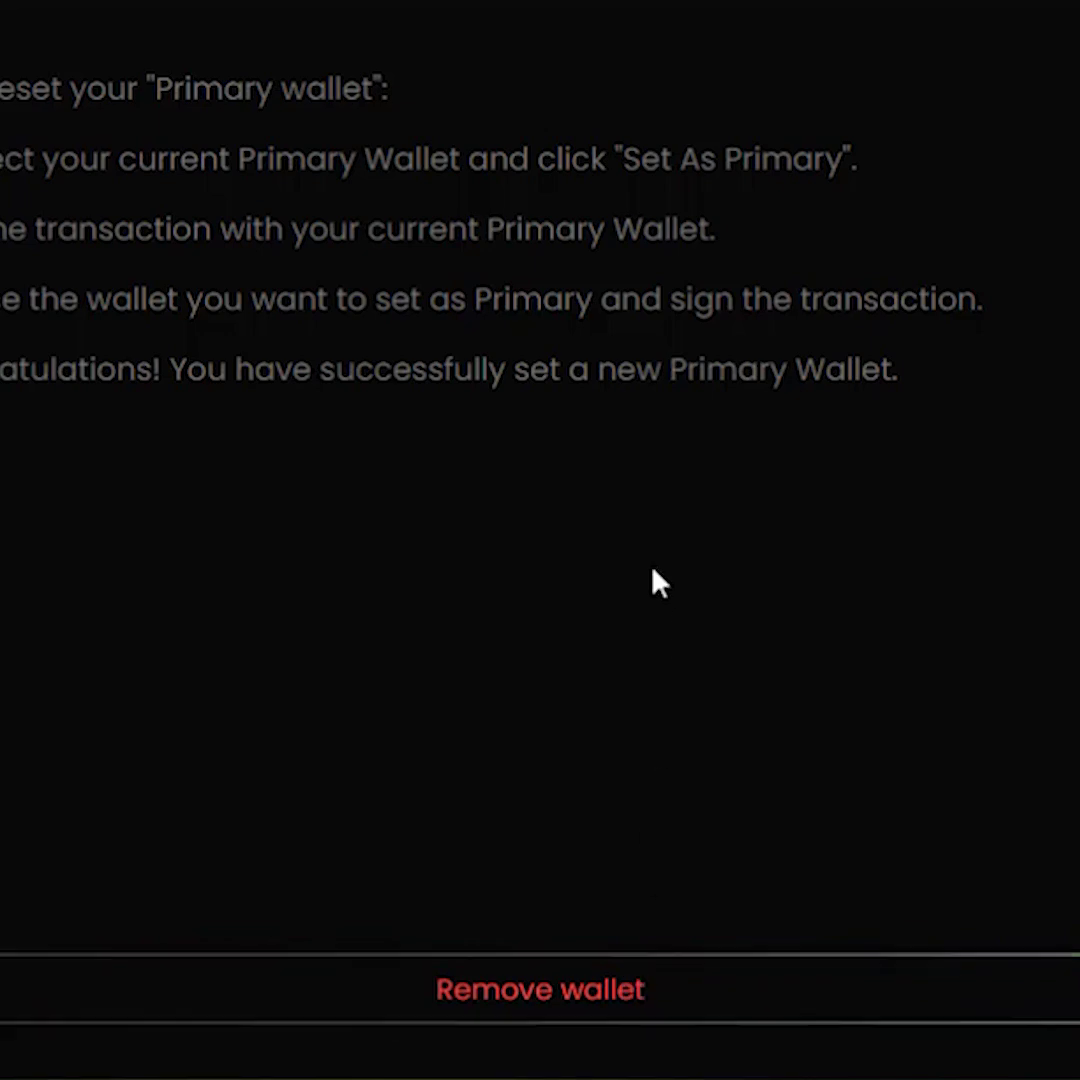
left_click(620, 990)
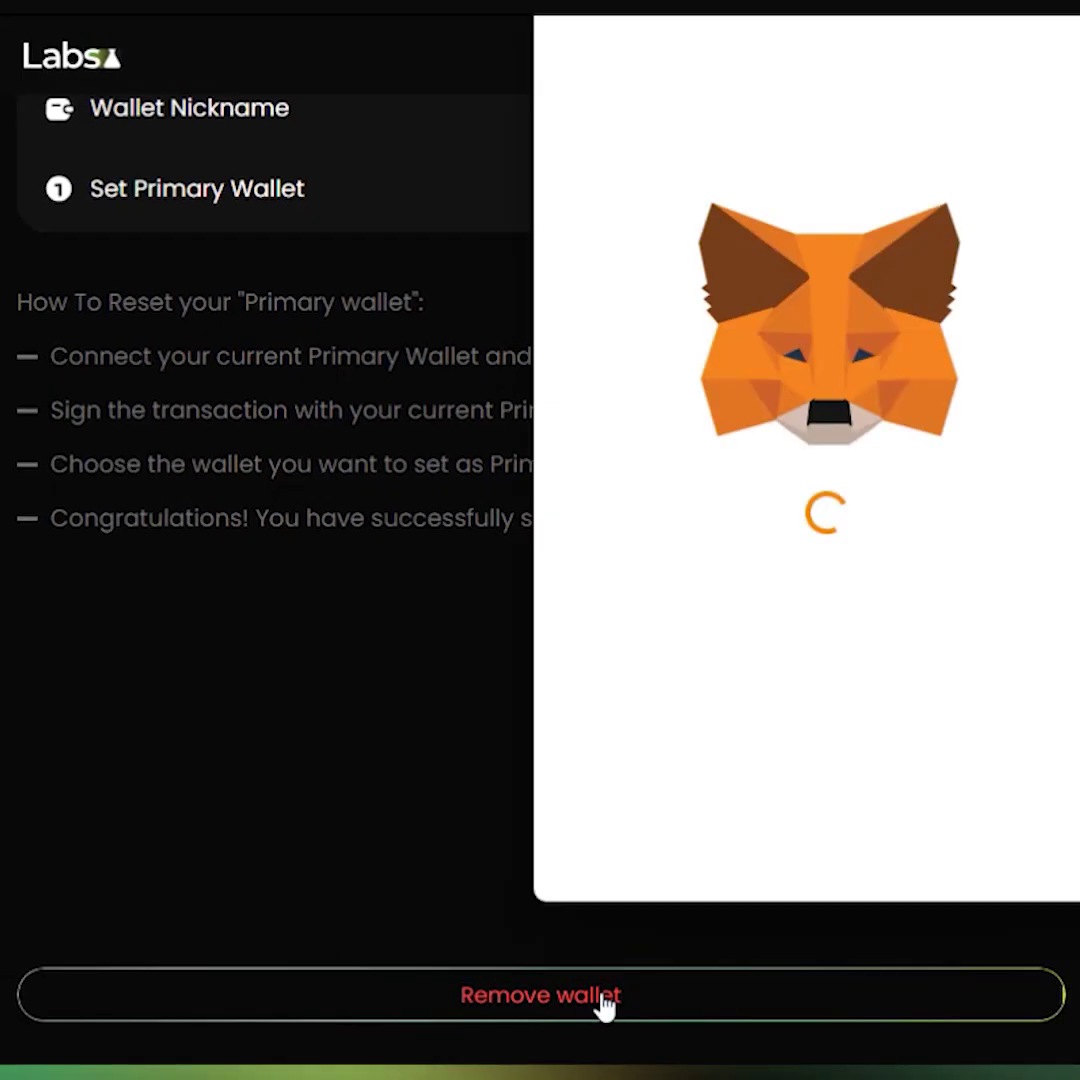
mouse_move(859, 48)
left_mouse_down()
mouse_move(634, 48)
mouse_move(617, 77)
left_mouse_up()
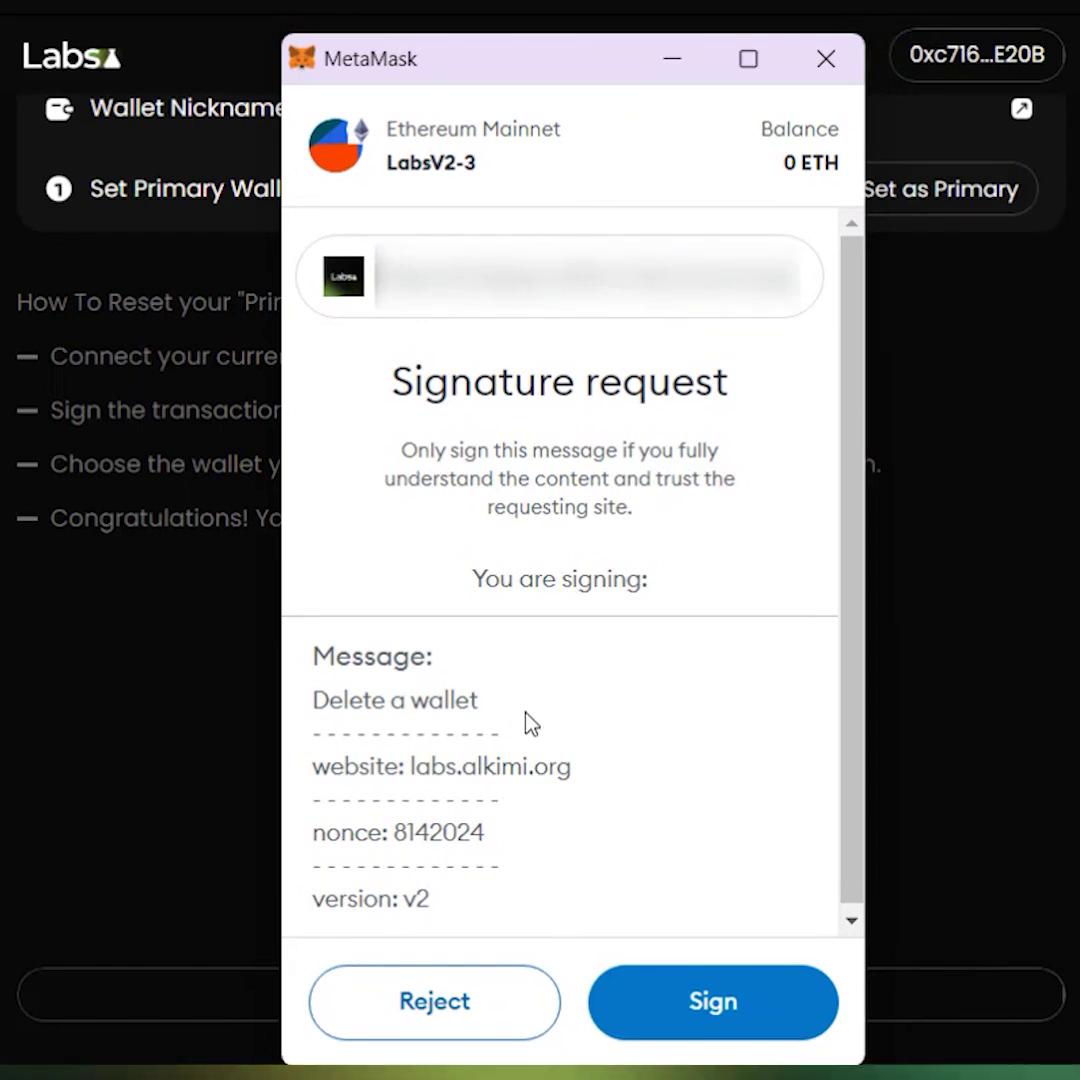
left_click(706, 1012)
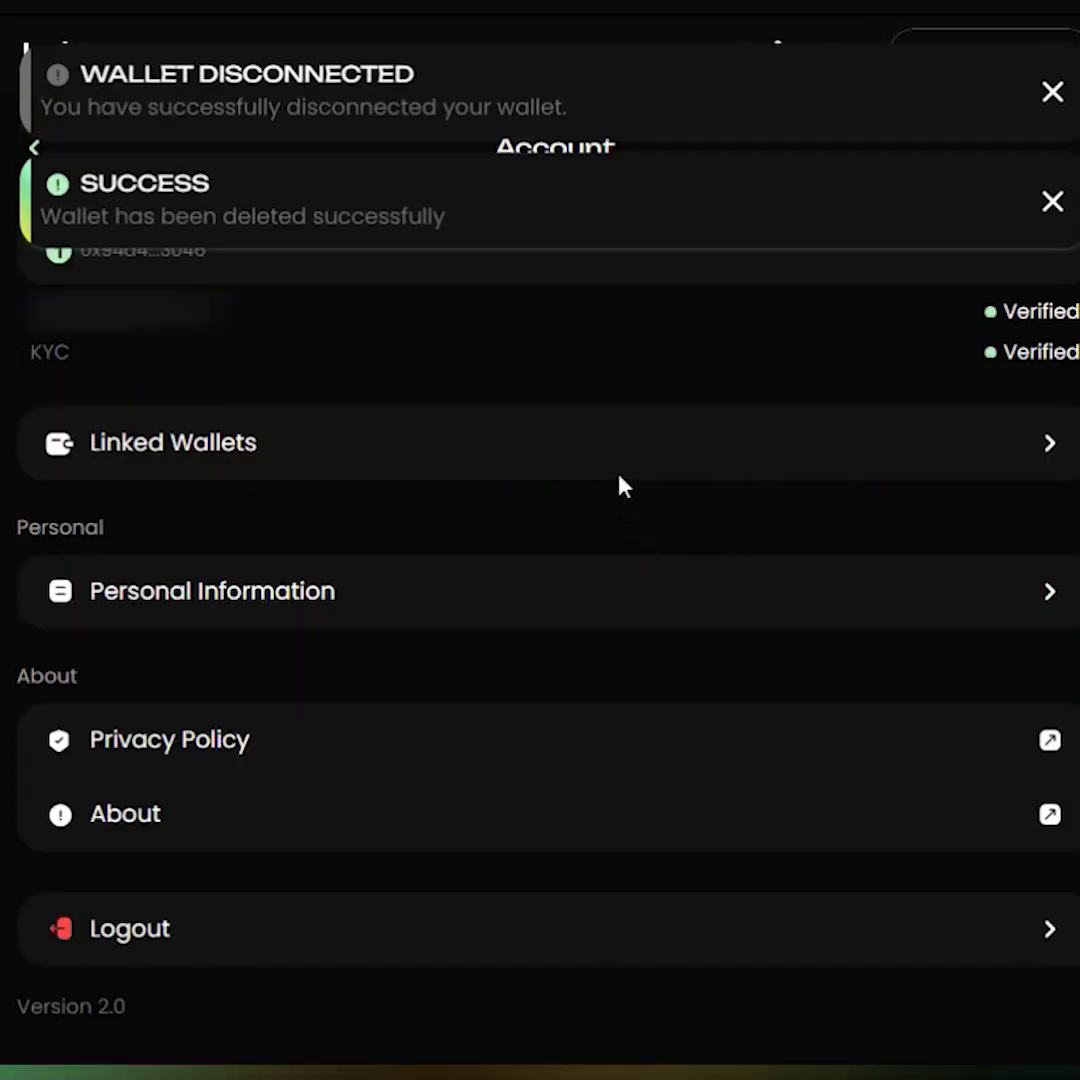
- Dismiss both wallet notifications and open the linked wallets list from the account page
left_click(1052, 203)
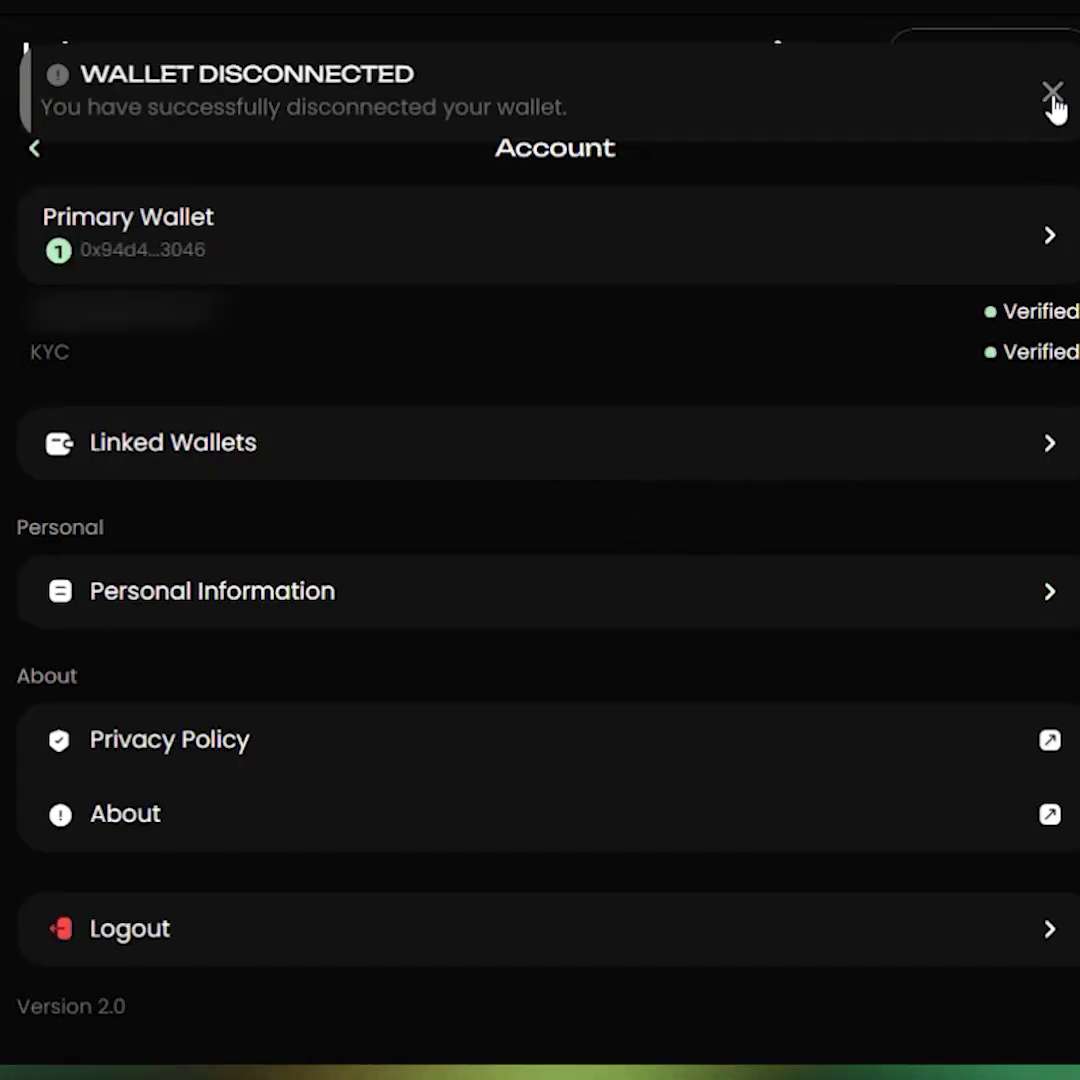
left_click(1052, 92)
left_click(301, 465)
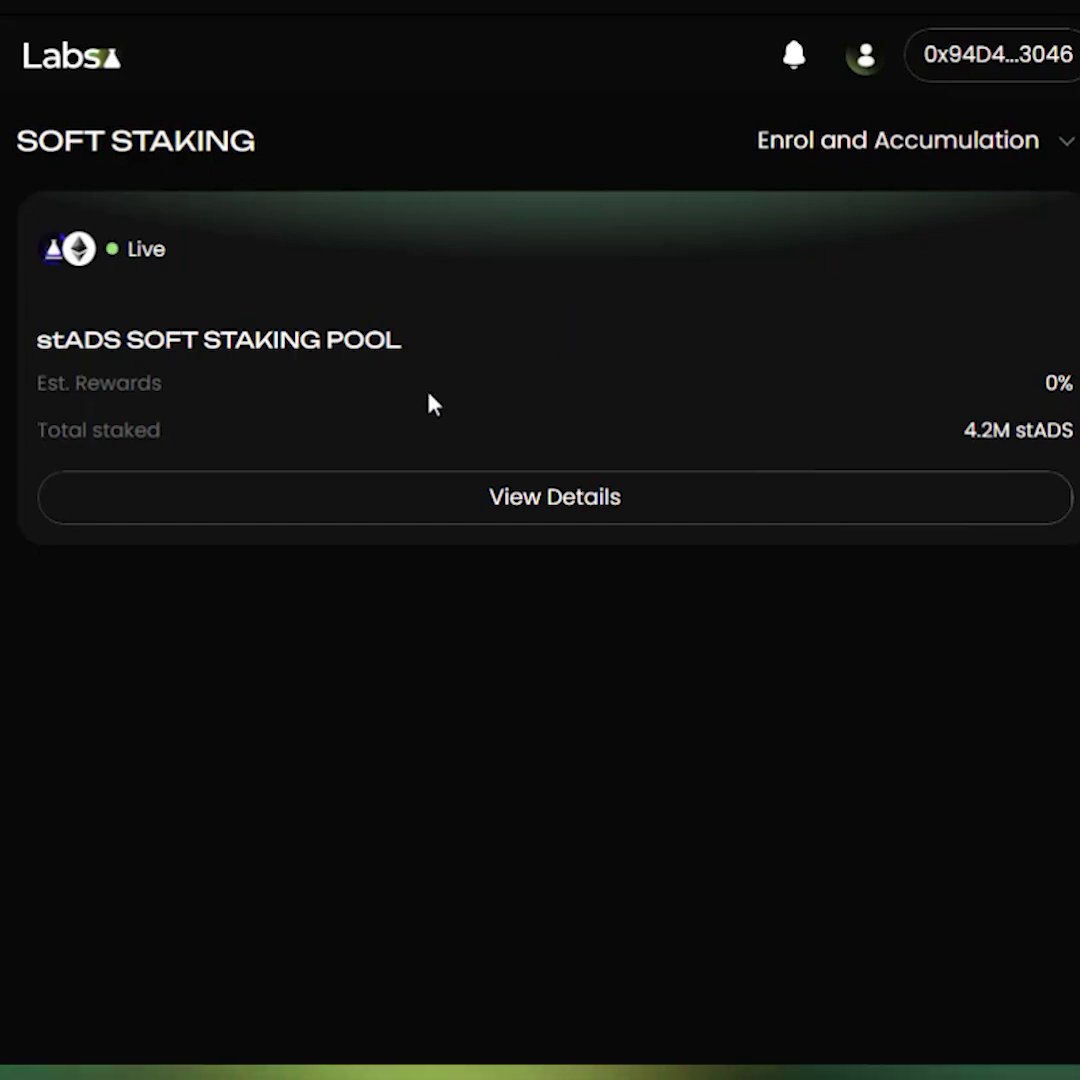
- Set the soft staking pool filter to All and look through the listed pools
left_click(1005, 150)
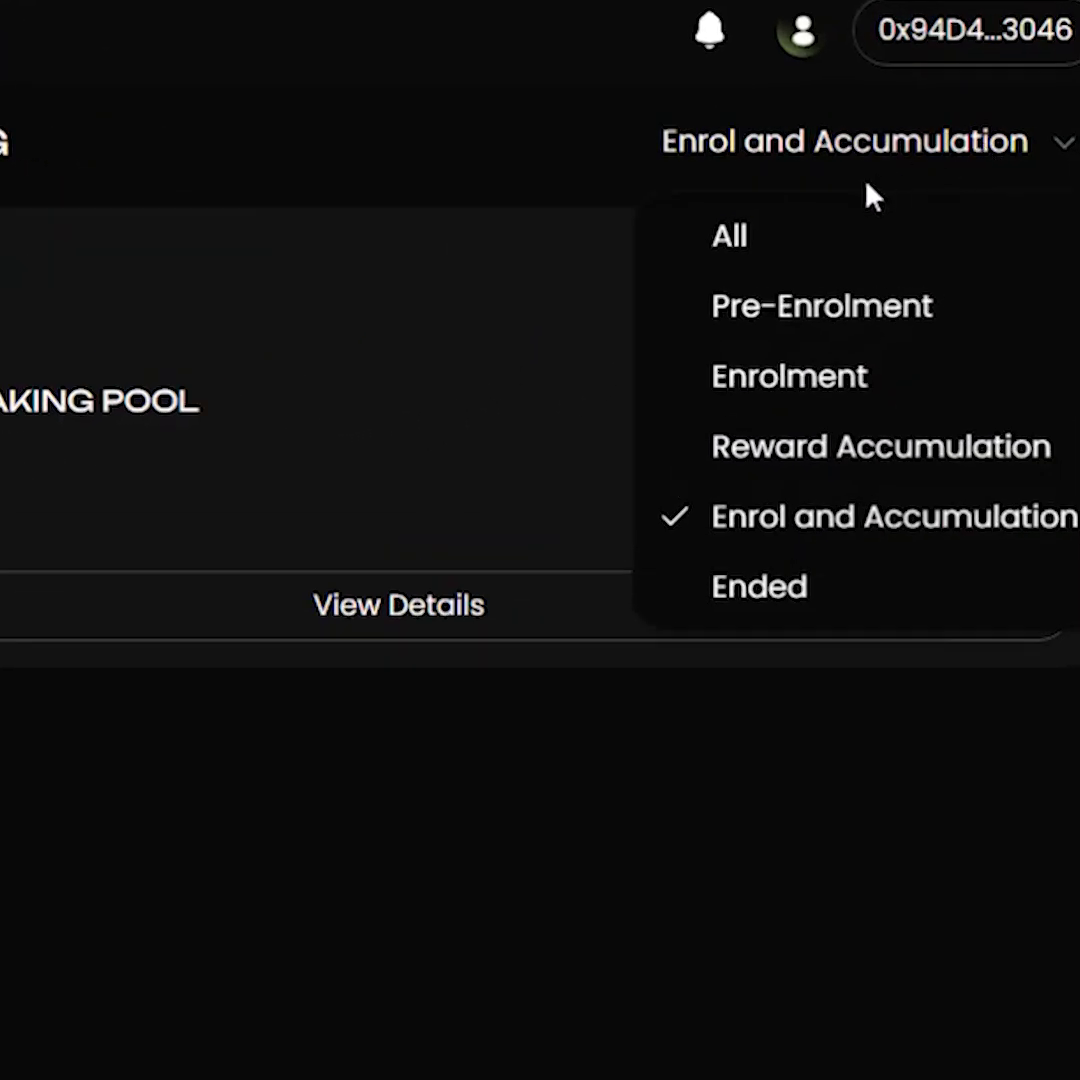
left_click(850, 232)
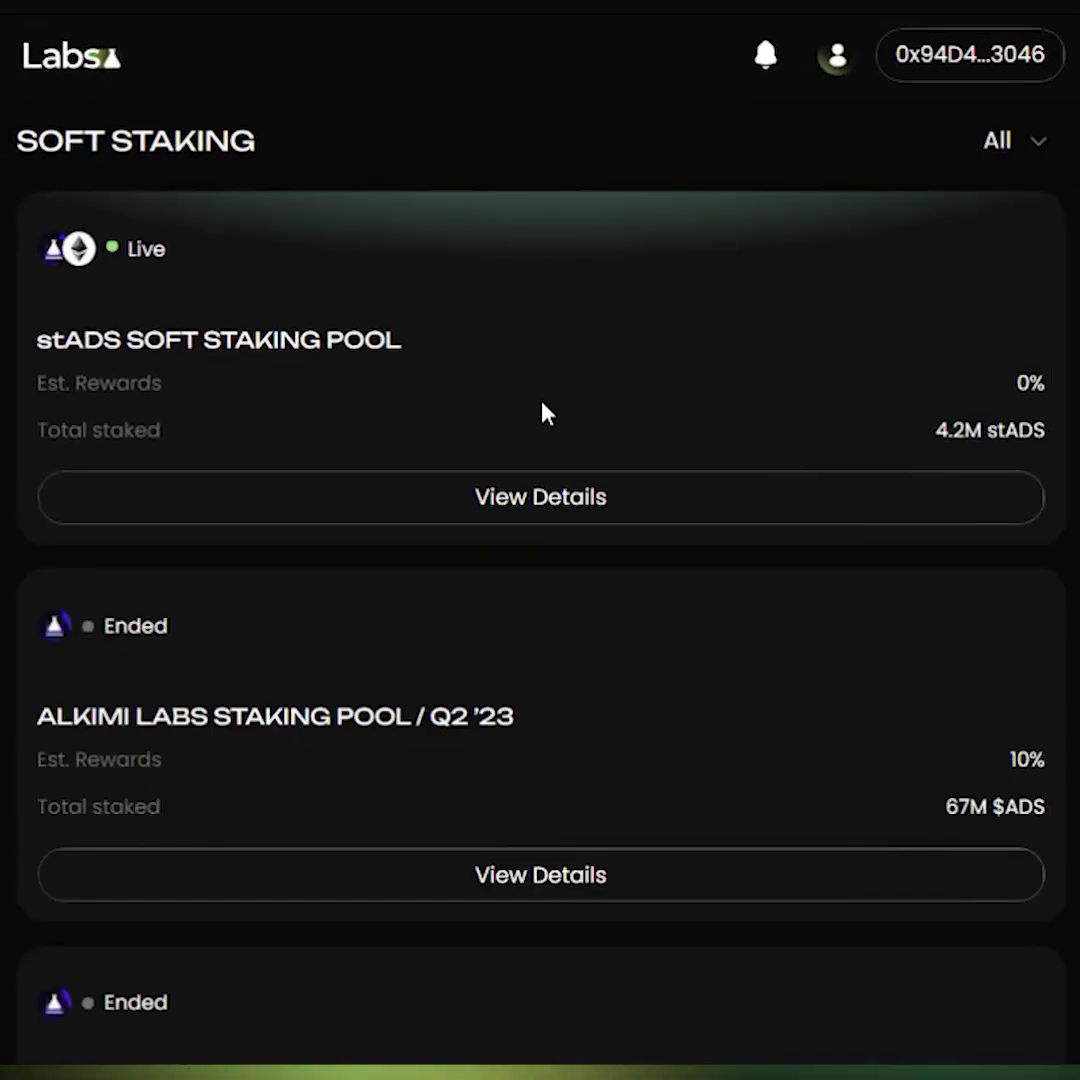
scroll(545, 410, "down", 3)
scroll(546, 412, "up", 3)
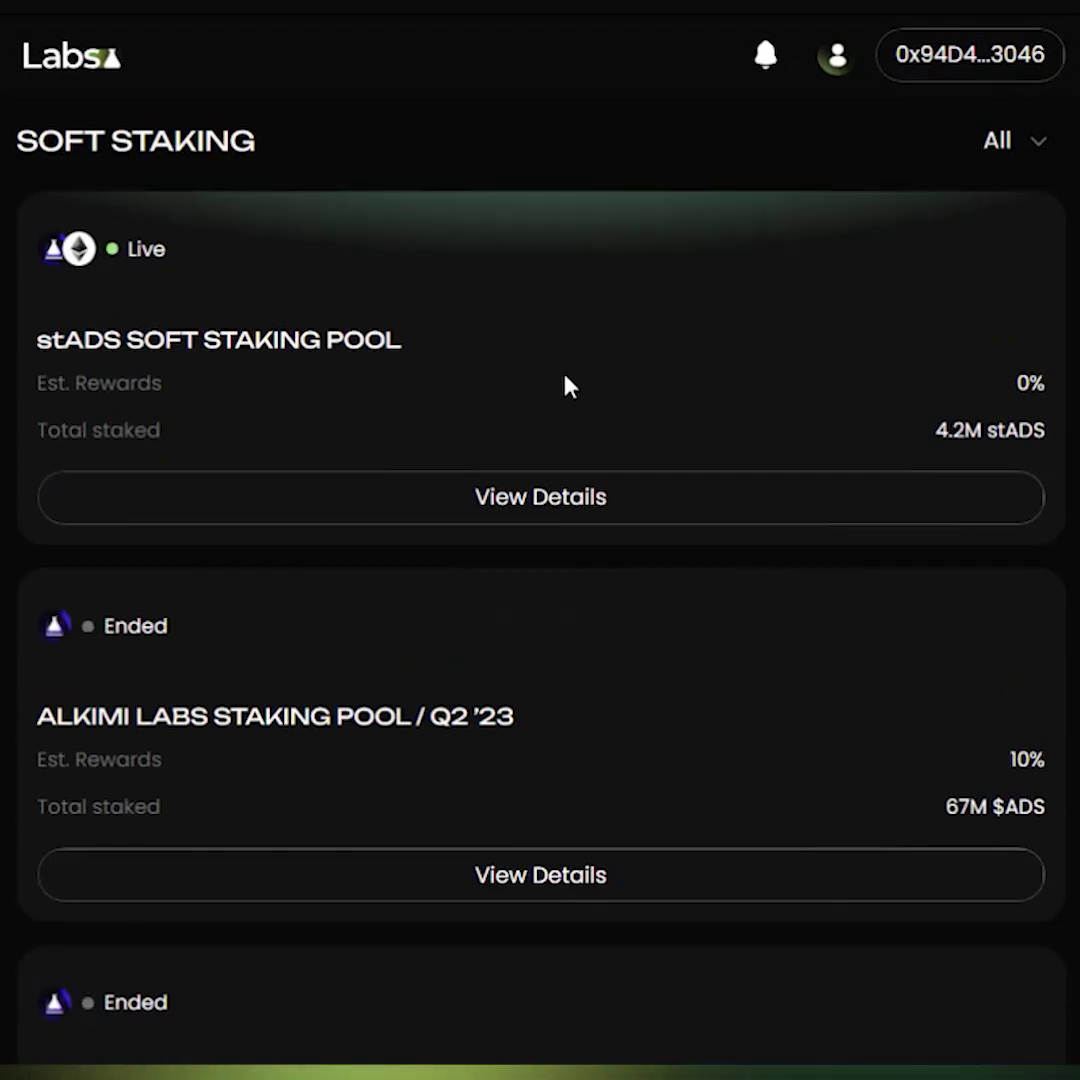
- Open the details of the stADS Soft Staking Pool and review its enrolment countdown, staking terms and rewards section
left_click(548, 508)
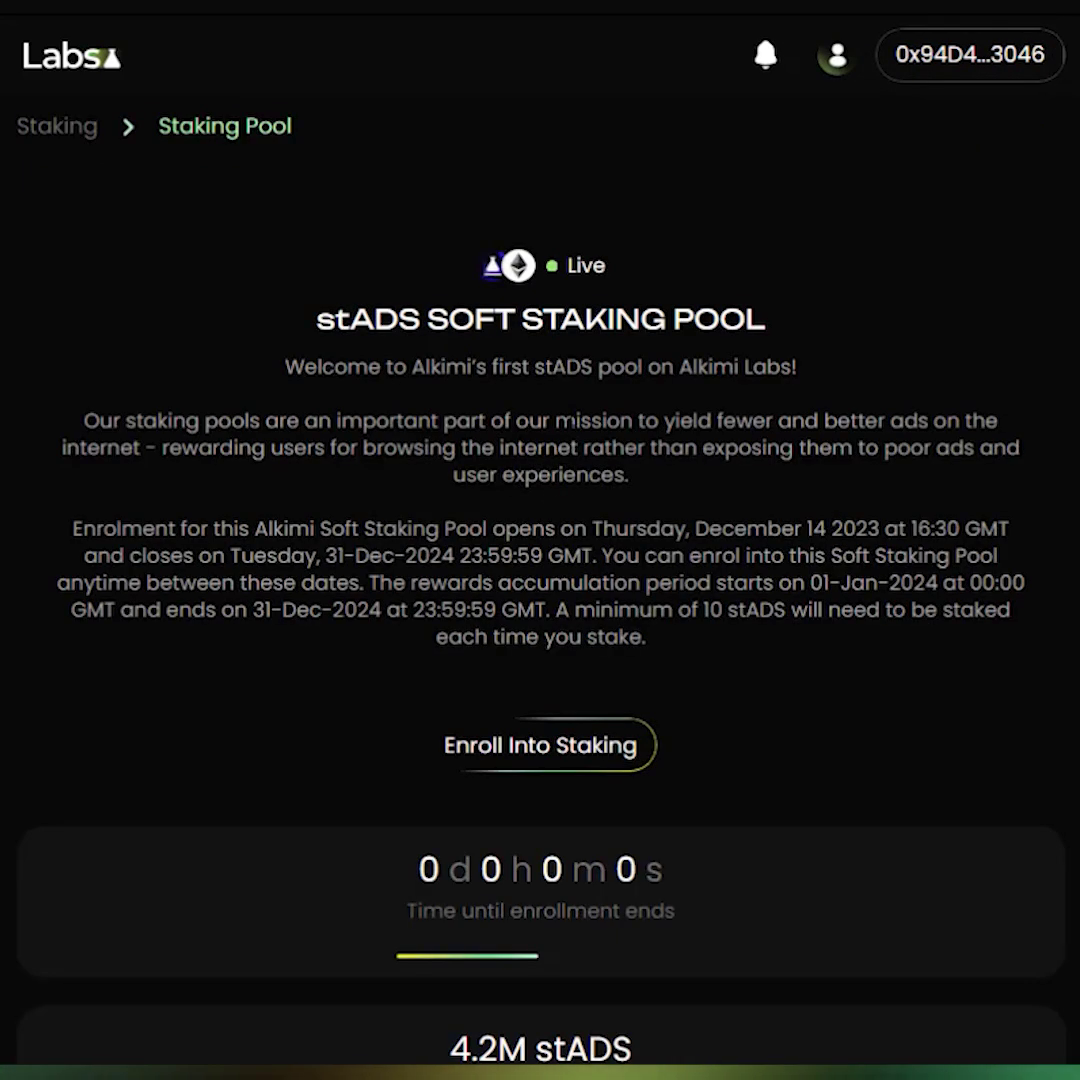
scroll(540, 560, "down", 2)
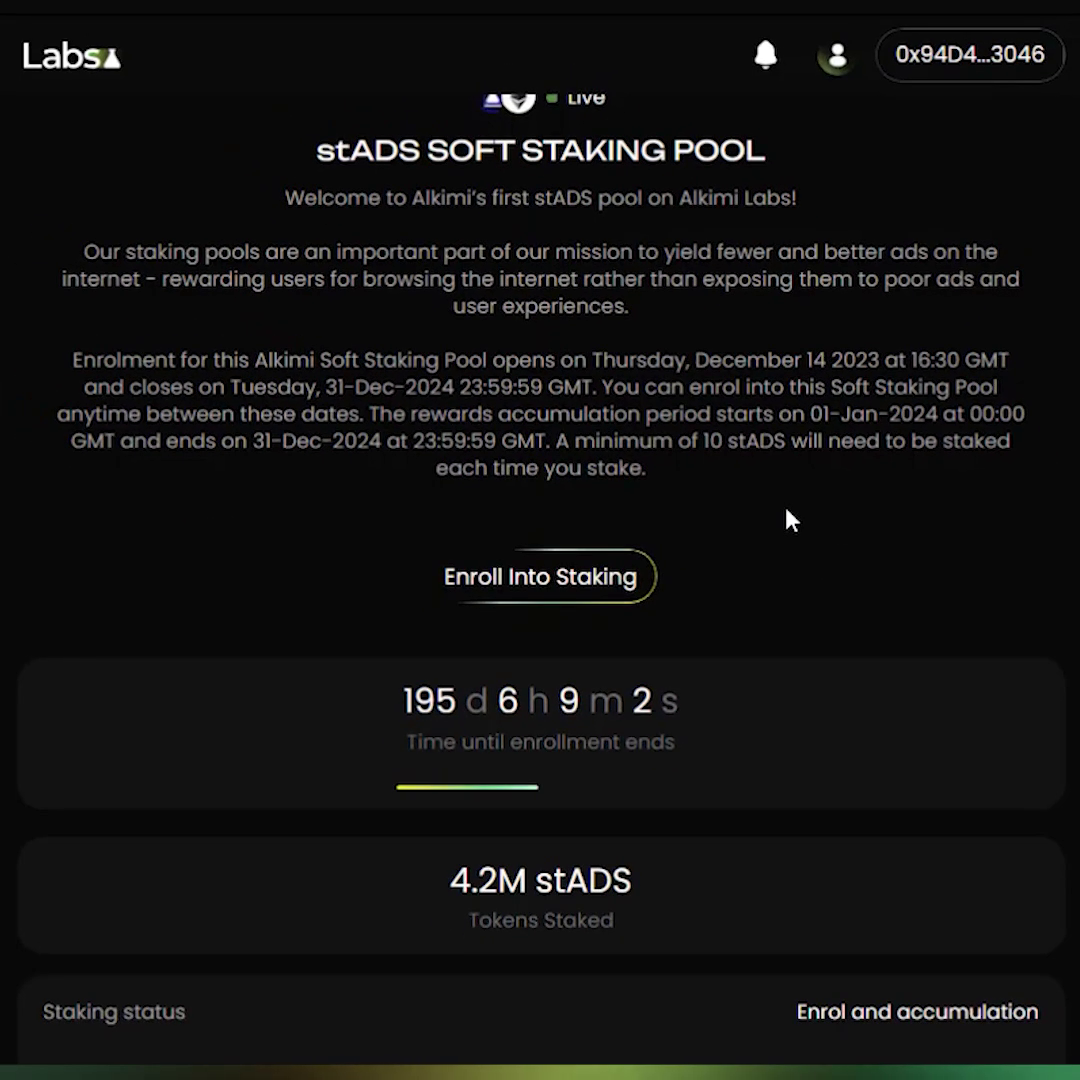
scroll(836, 517, "down", 1)
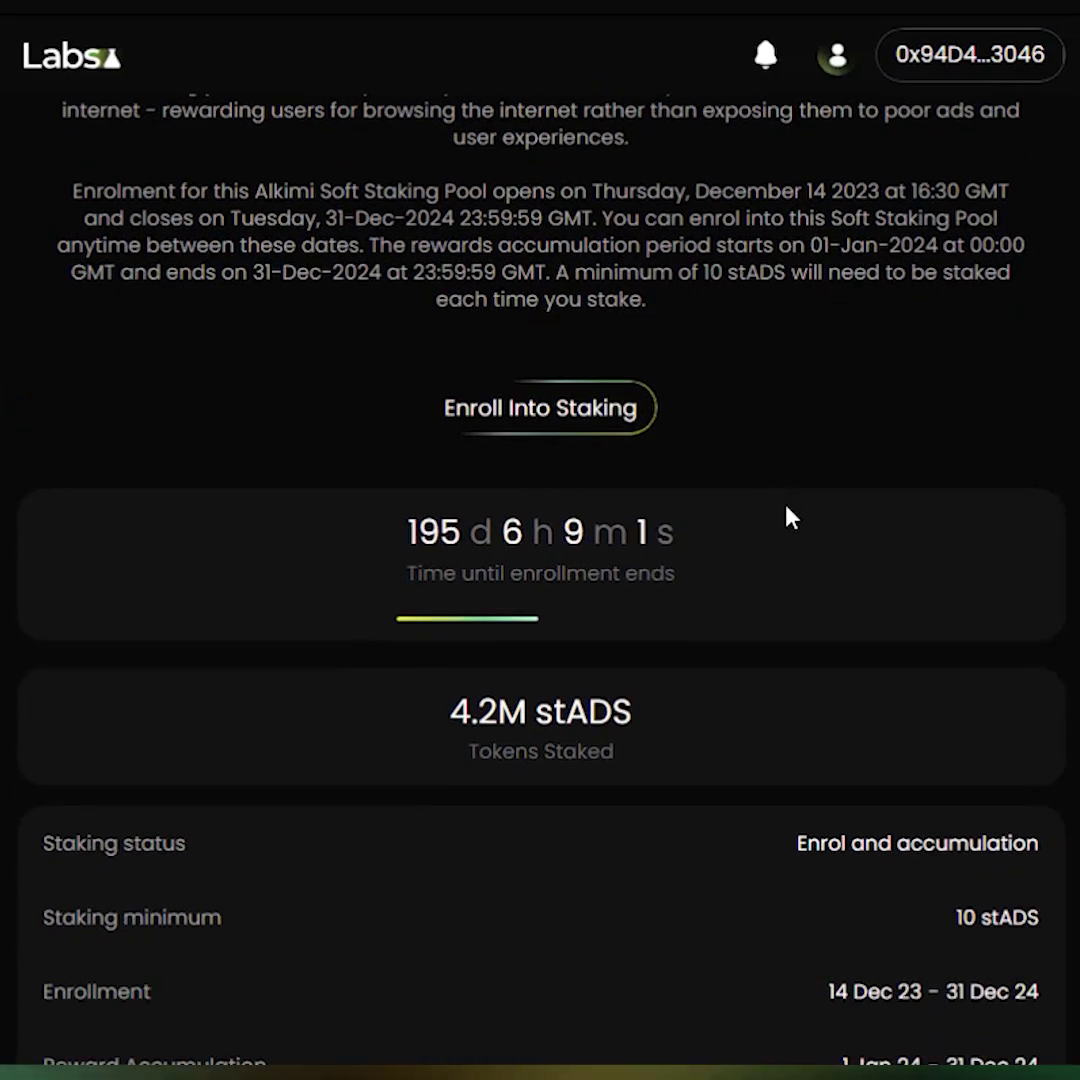
scroll(836, 517, "down", 3)
scroll(588, 515, "down", 2)
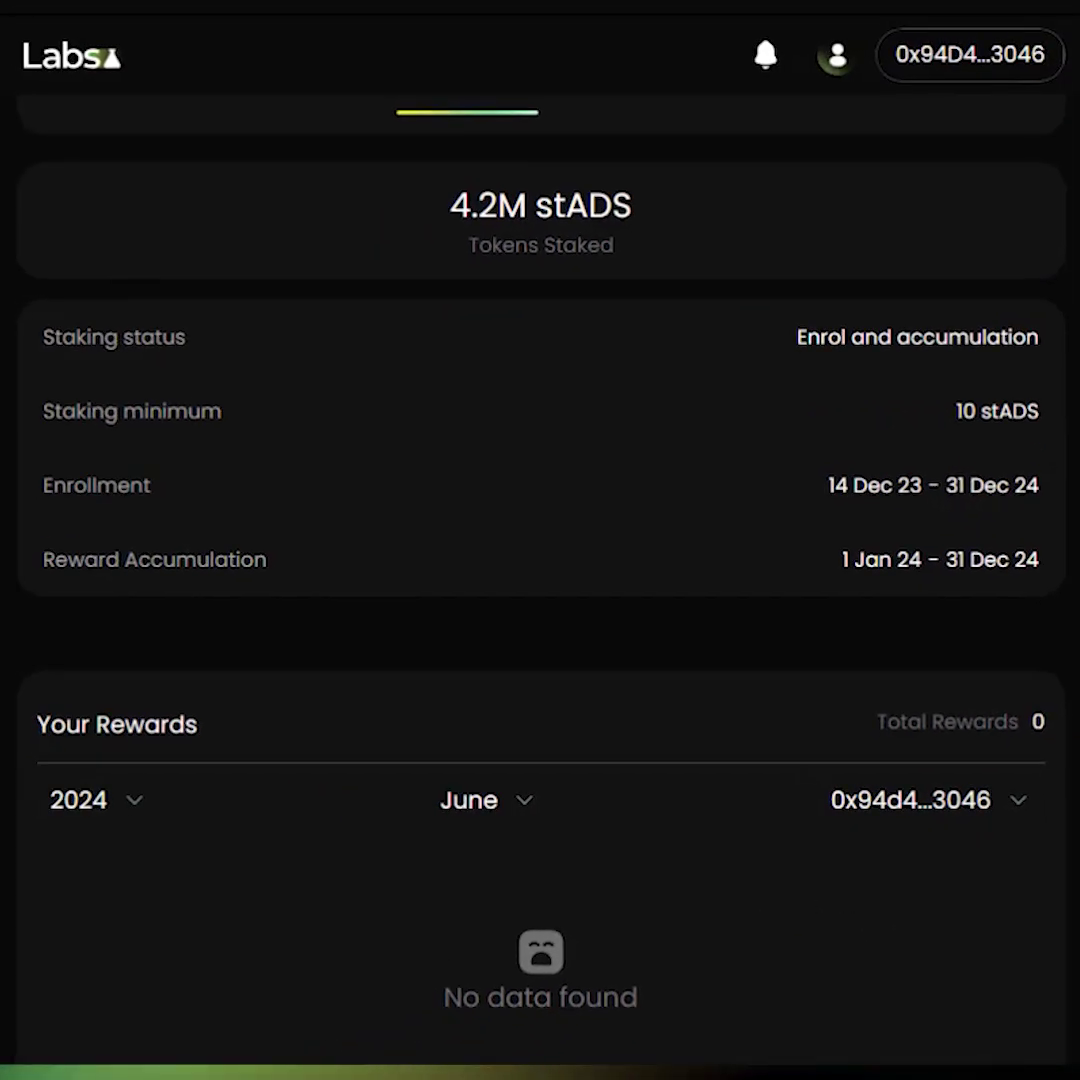
scroll(810, 489, "down", 1)
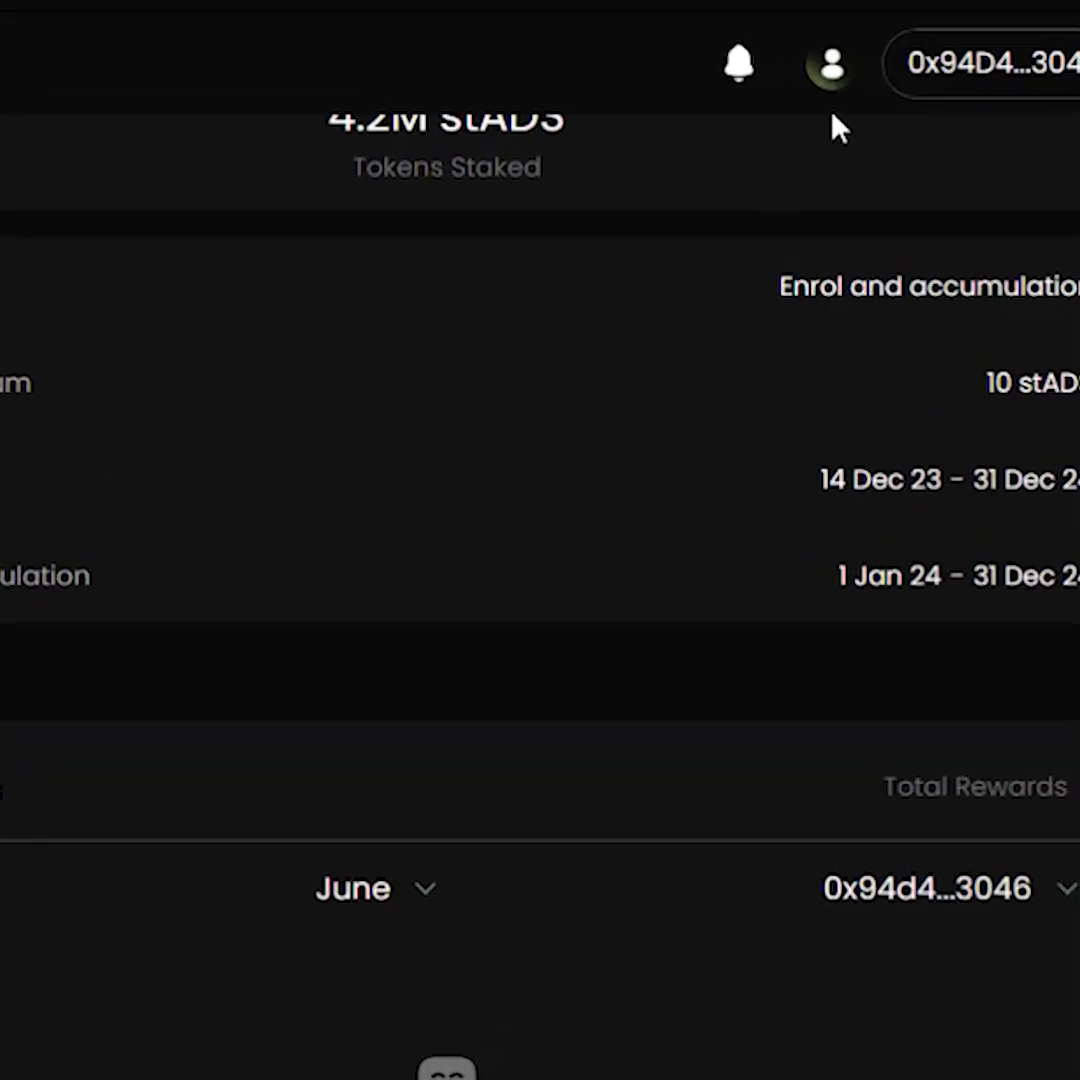
- Log out of the site from the account page and dismiss the notification
left_click(833, 70)
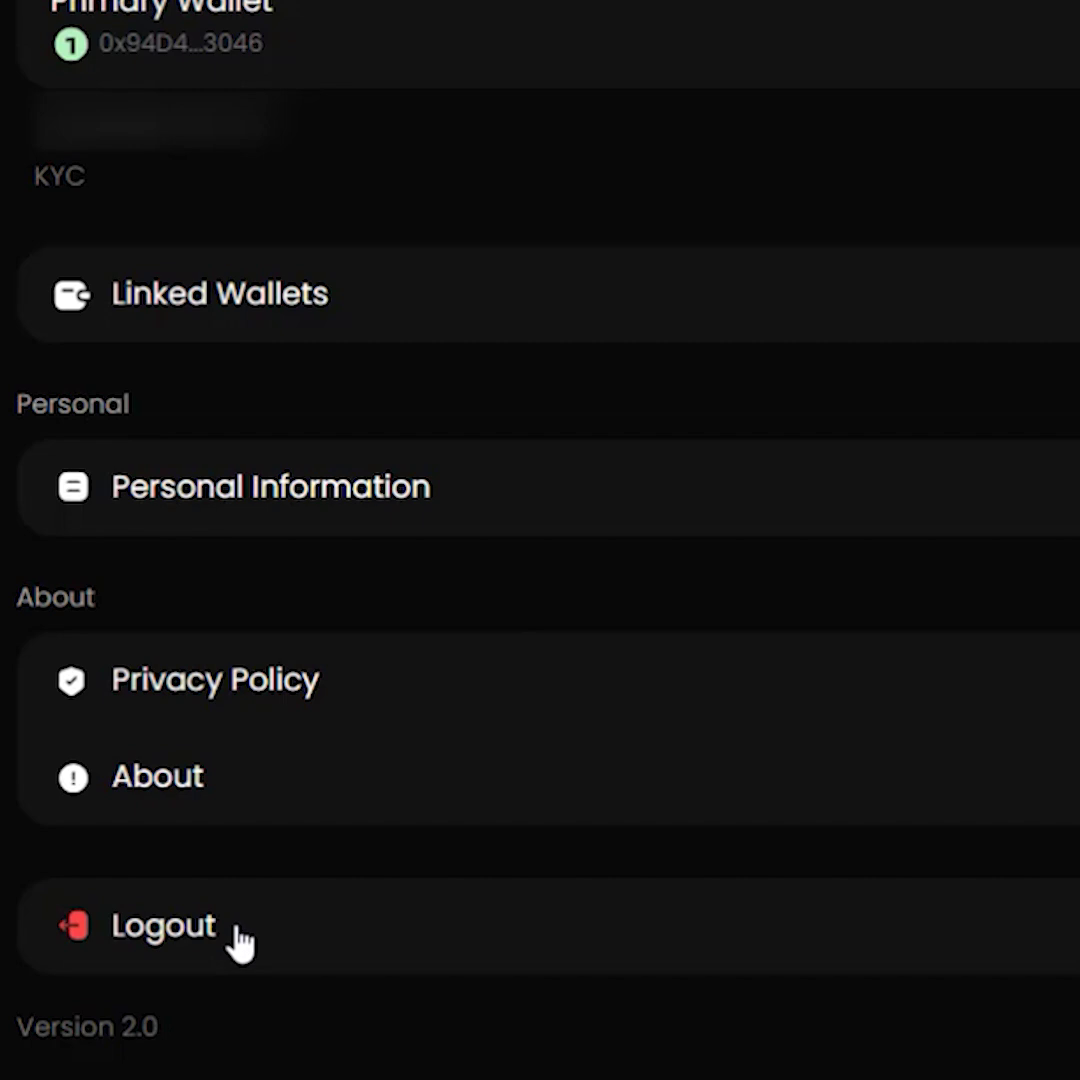
left_click(186, 955)
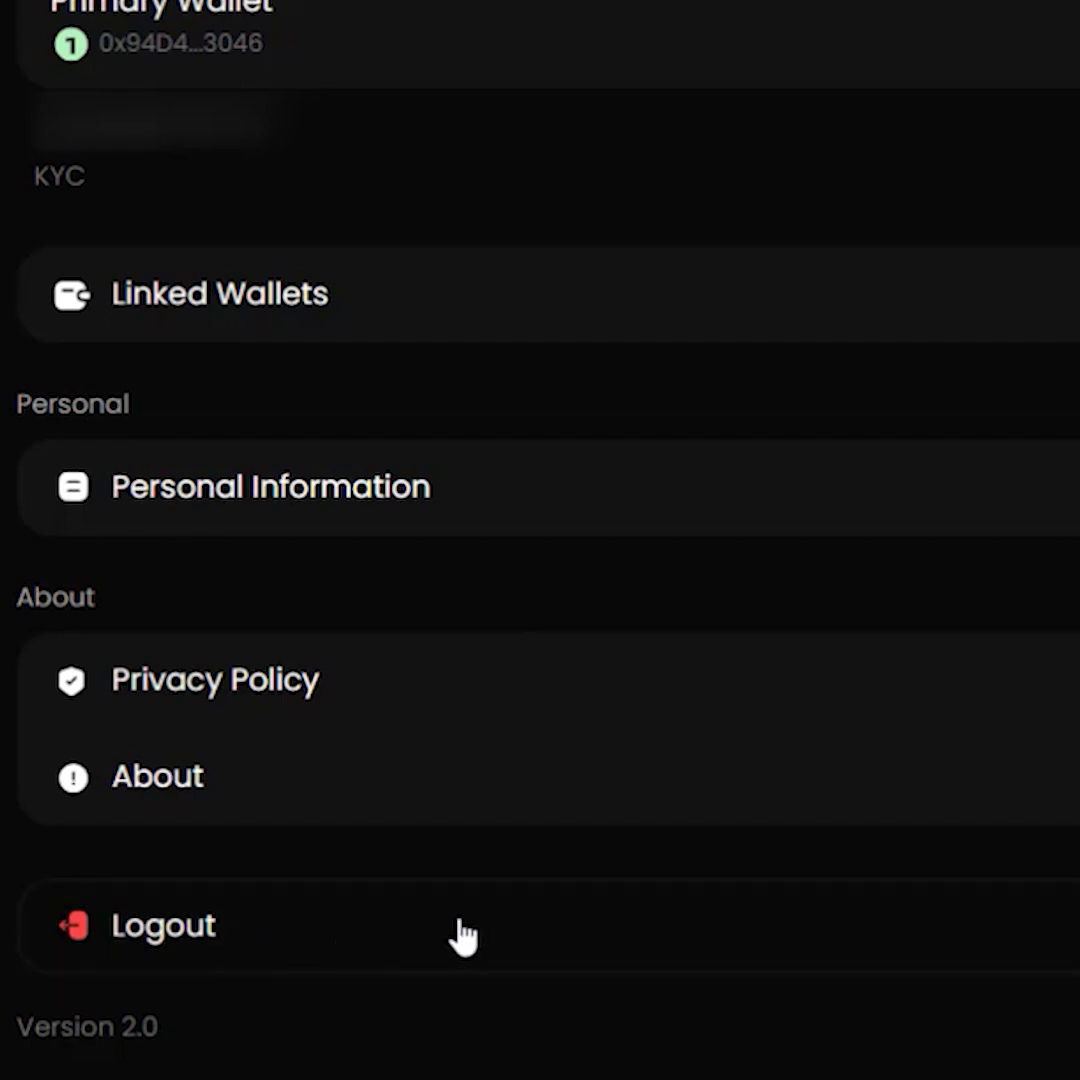
left_click(1052, 92)
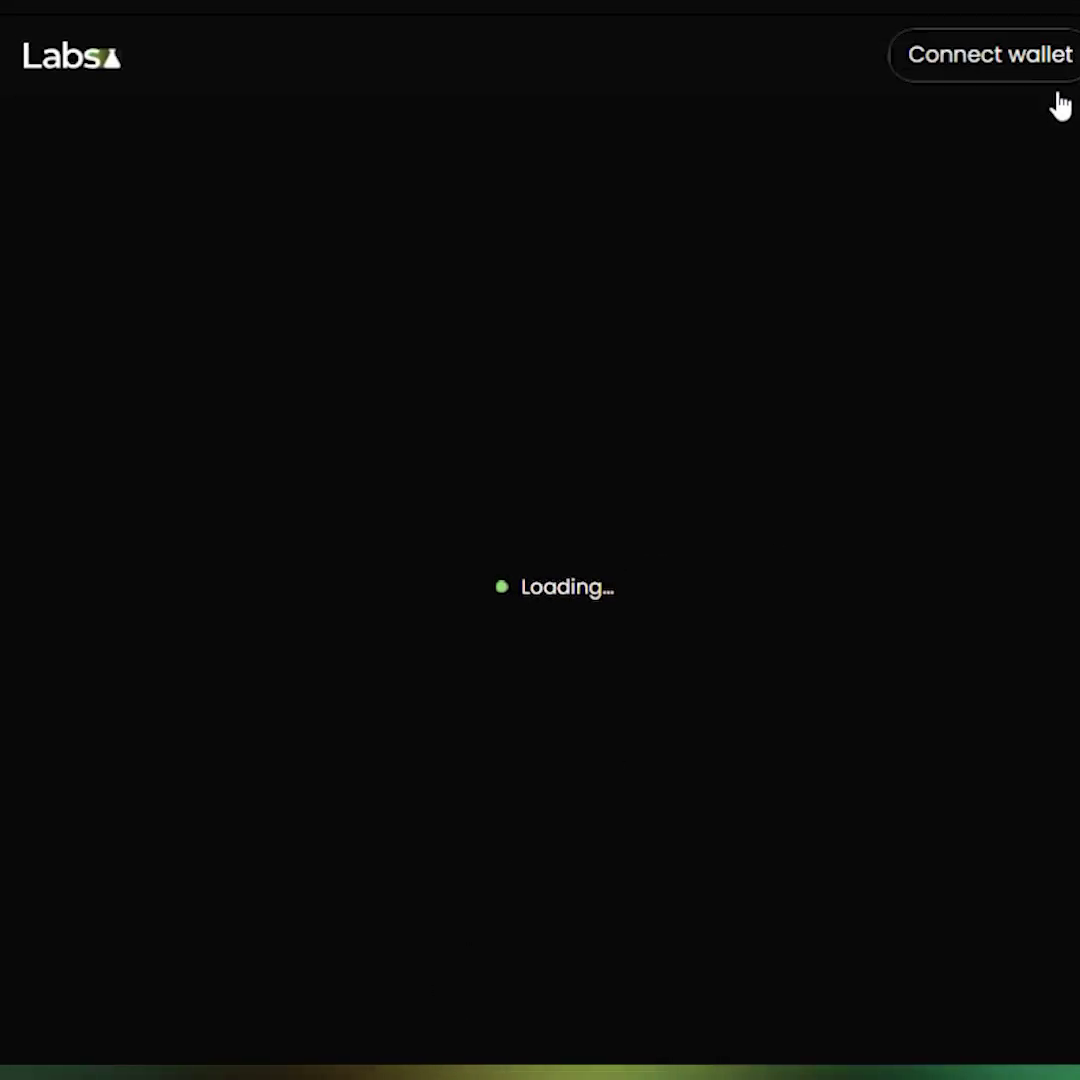